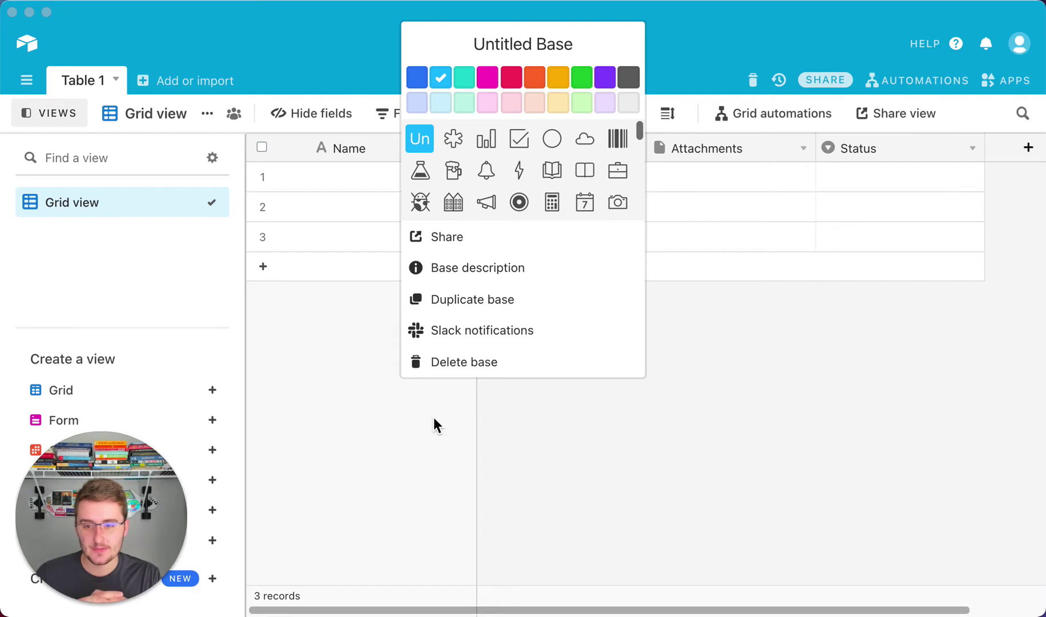
# Name the base 'Job Search', colour it light grey and give it a calendar icon
pyautogui.click(563, 45)
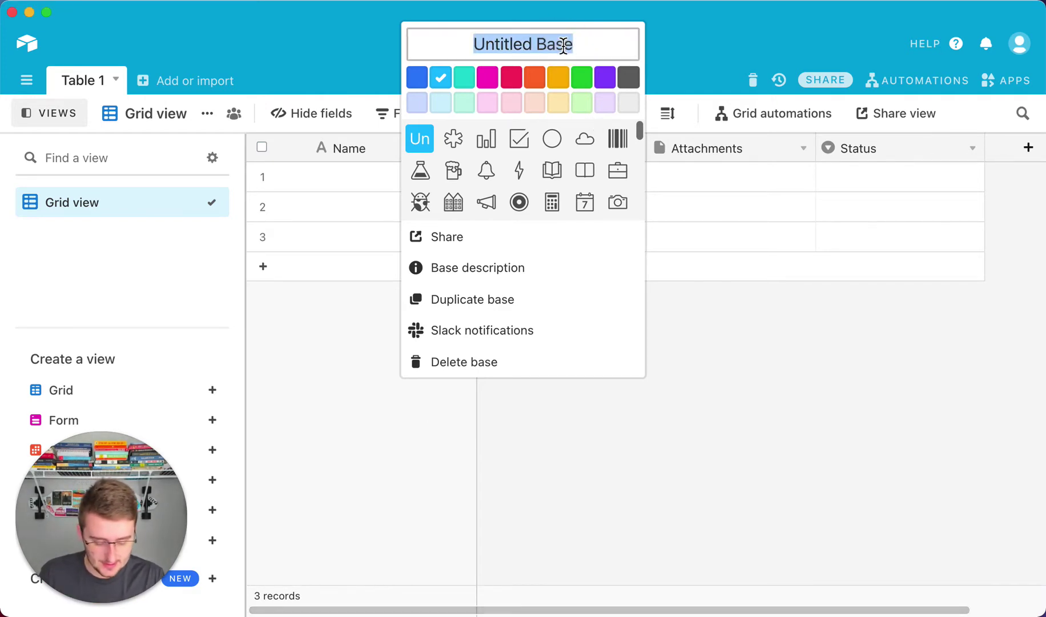
pyautogui.write('Job Search')
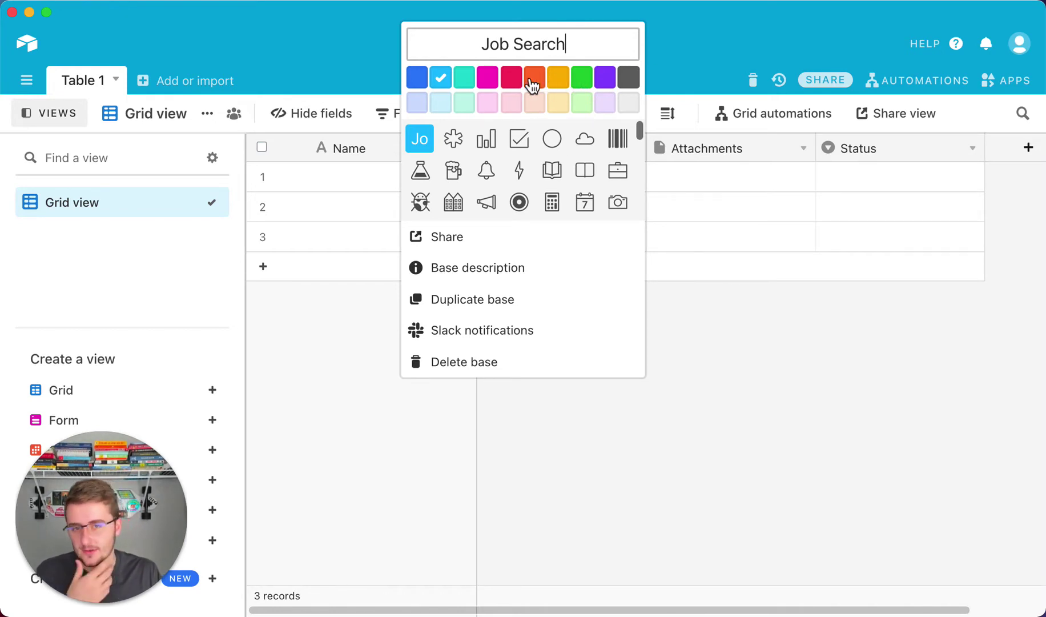
pyautogui.click(631, 104)
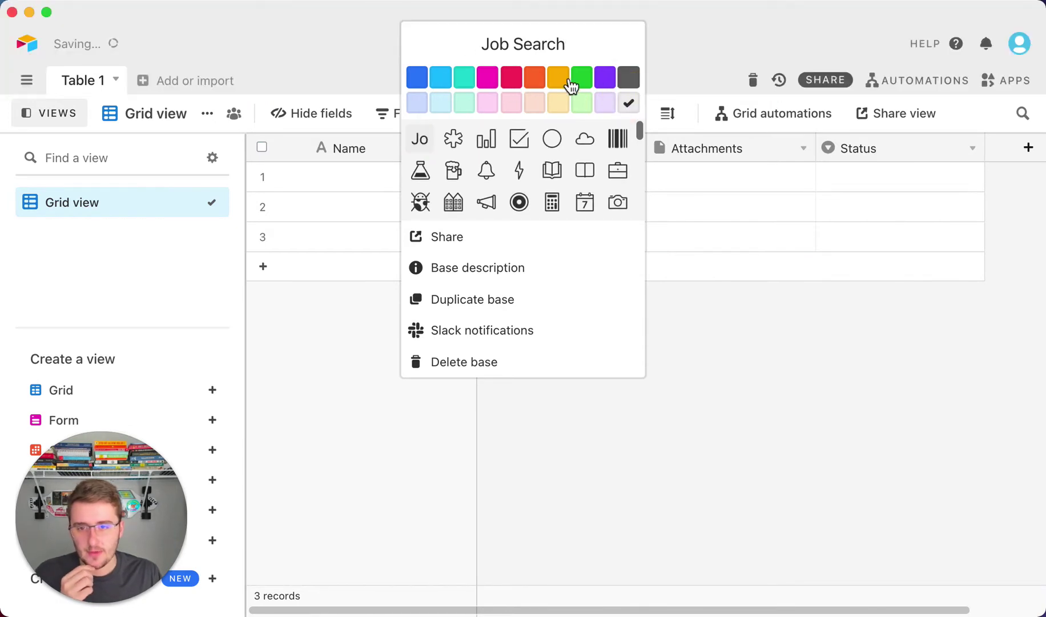
pyautogui.scroll(-3, 531, 168)
pyautogui.scroll(-3, 531, 177)
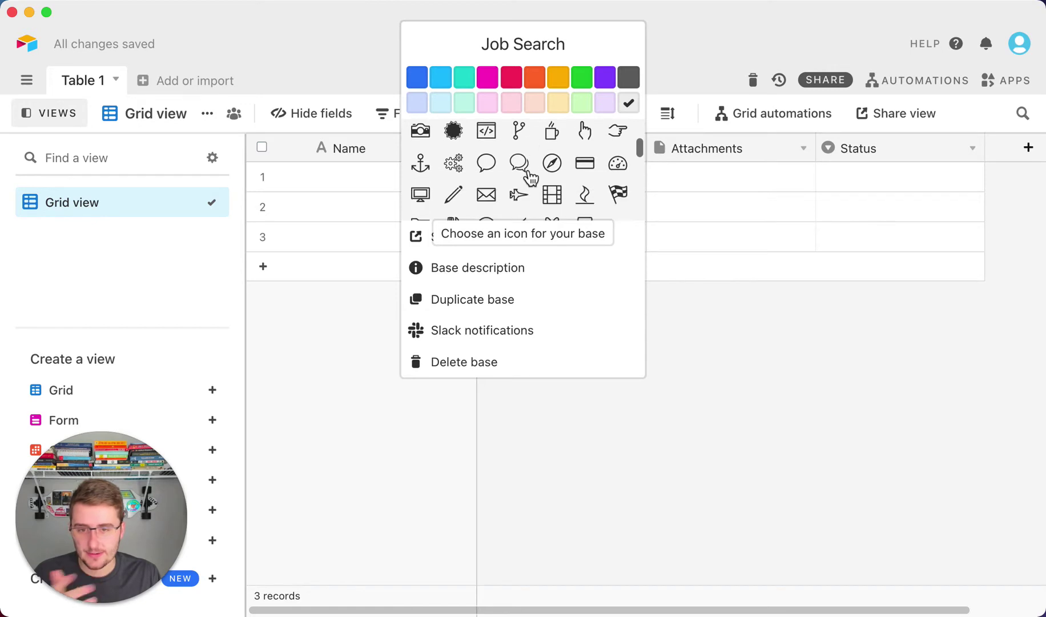
pyautogui.scroll(3, 502, 164)
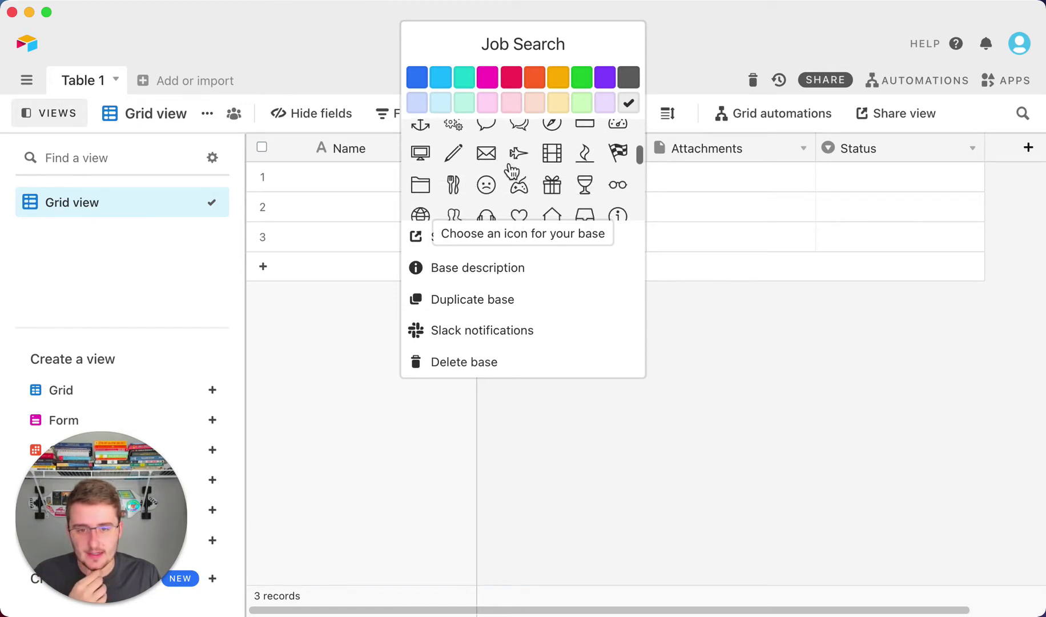
pyautogui.scroll(2, 511, 166)
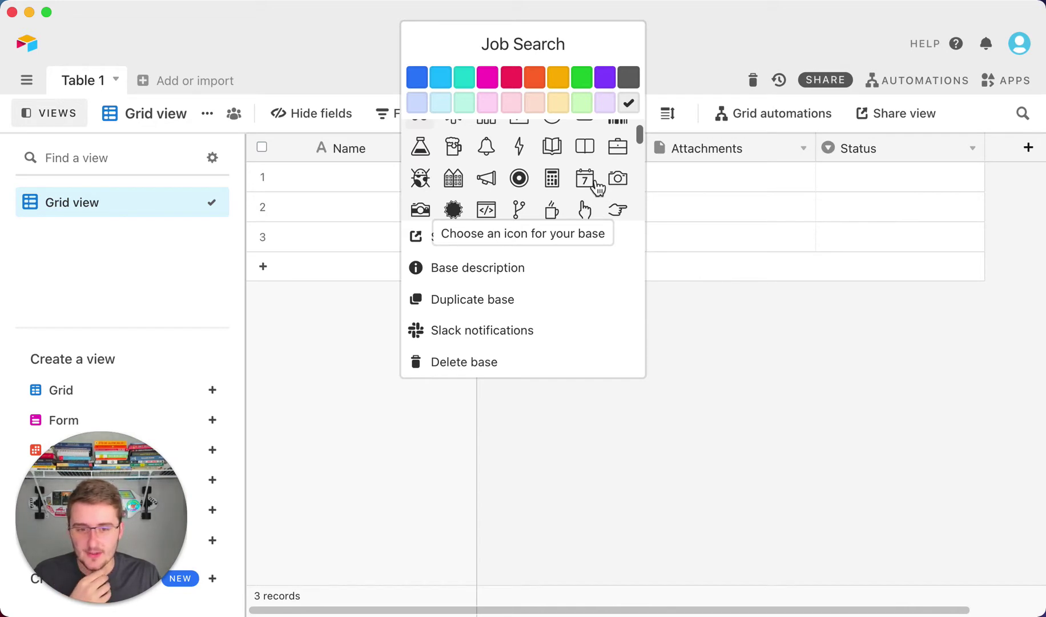
pyautogui.click(595, 182)
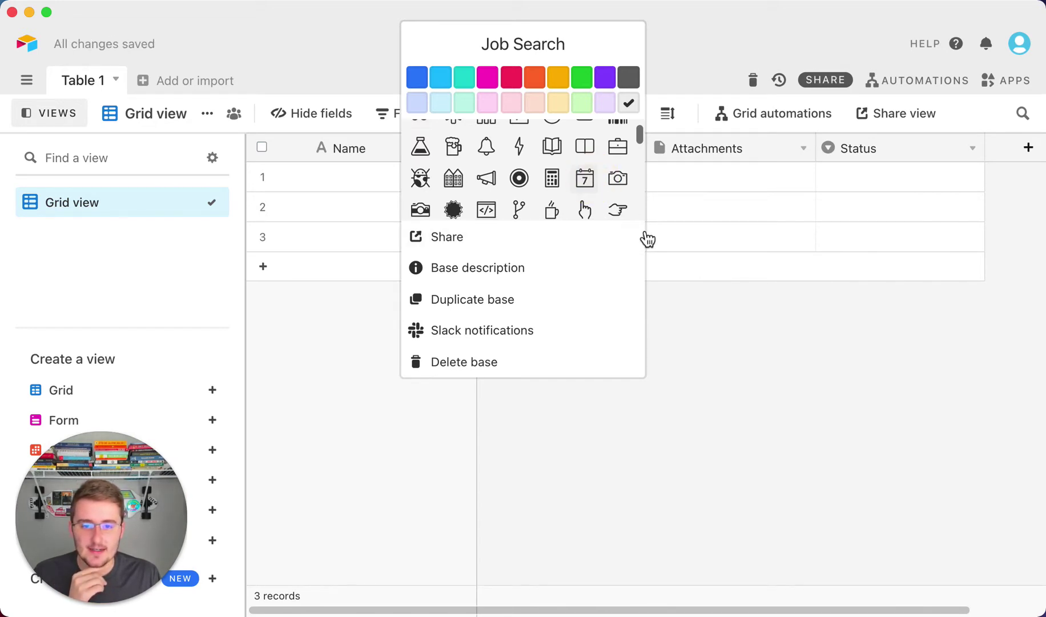
pyautogui.click(797, 405)
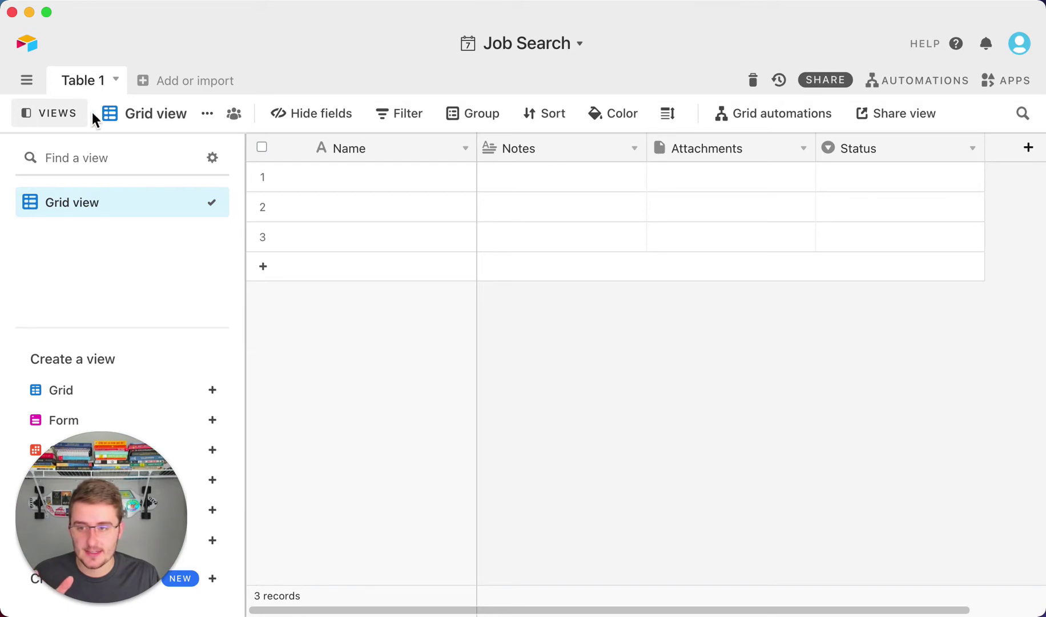
# Collapse the views sidebar and rename Table 1 to 'Listings'
pyautogui.click(66, 113)
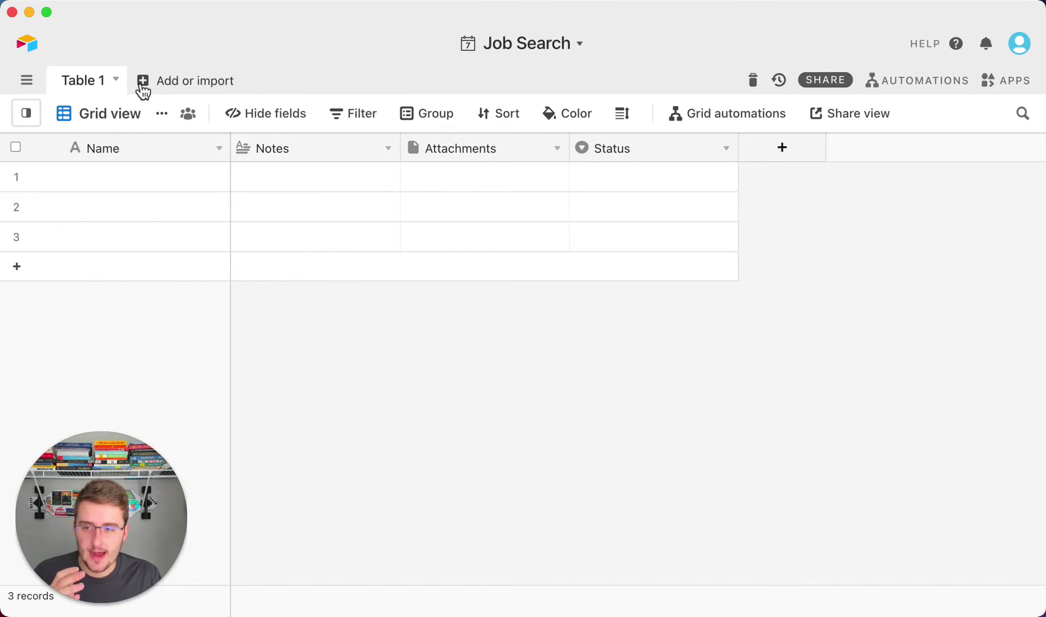
pyautogui.click(114, 84)
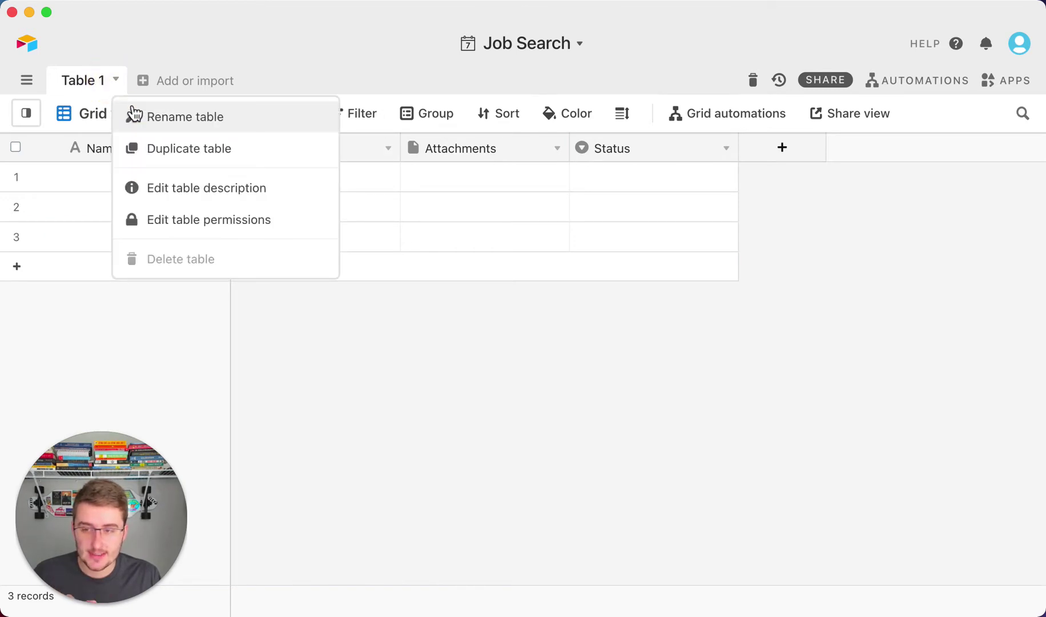
pyautogui.click(132, 112)
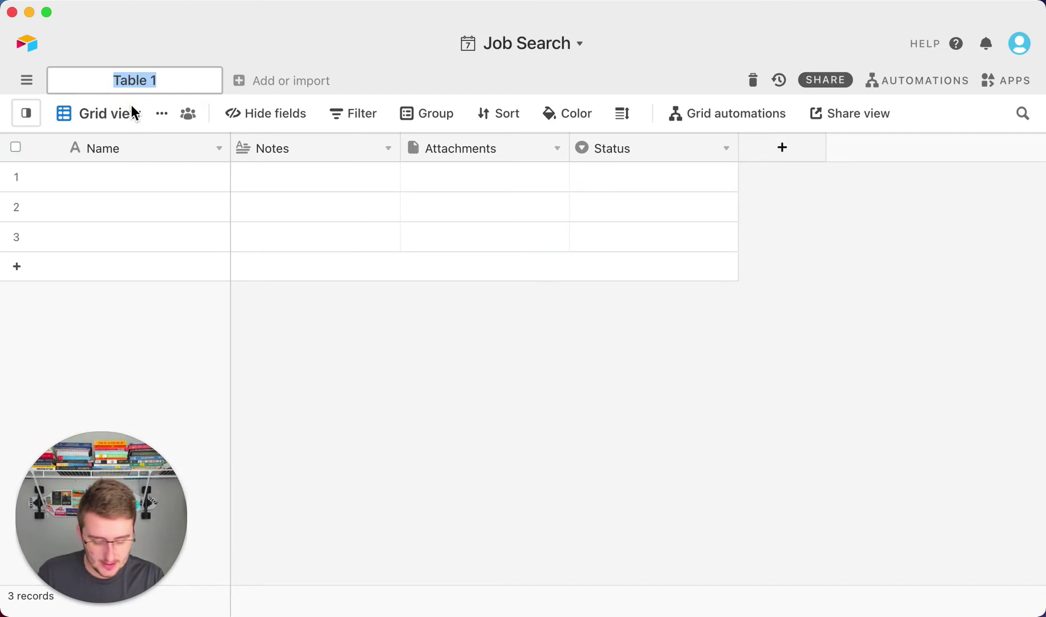
pyautogui.write('Listings')
pyautogui.click(343, 379)
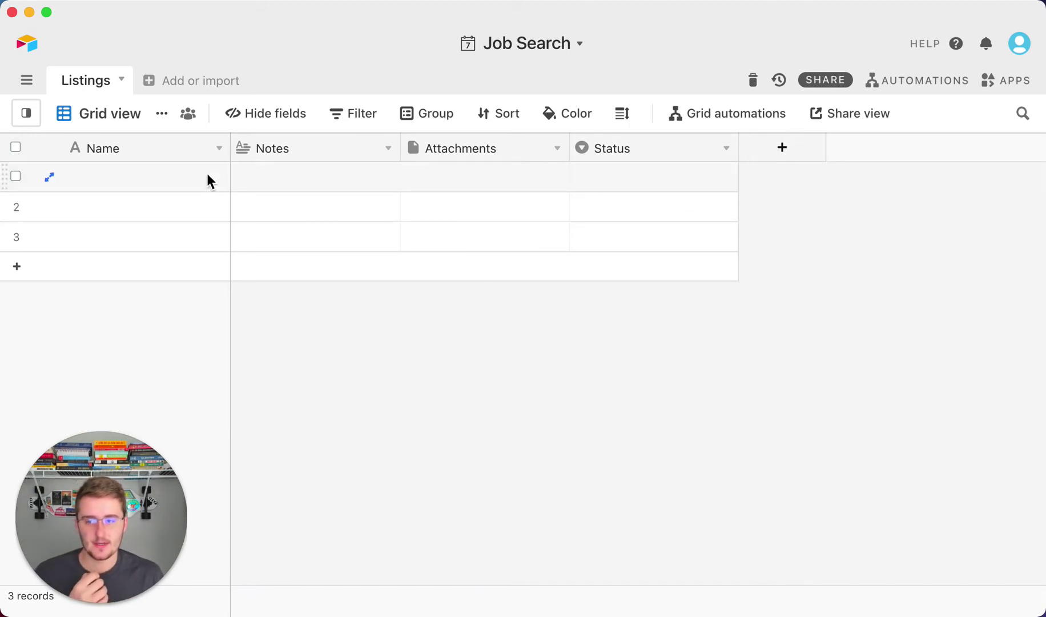
# Change the primary field's name from 'Name' to 'Job Title'
pyautogui.doubleClick(177, 149)
pyautogui.write('Job Tite')
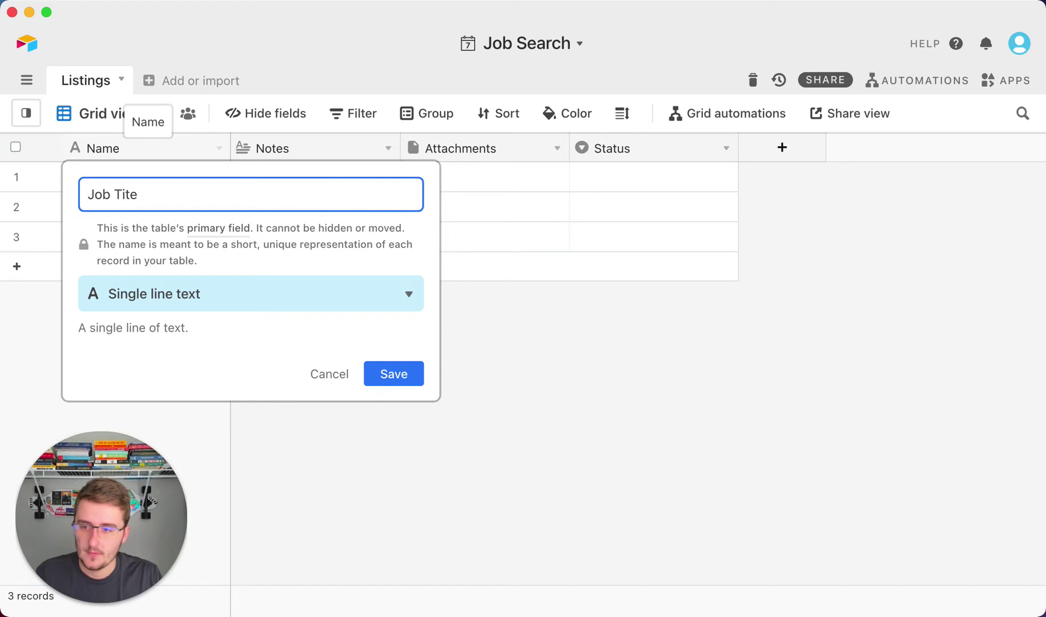
pyautogui.press('BackSpace')
pyautogui.write('le')
pyautogui.press('Return')
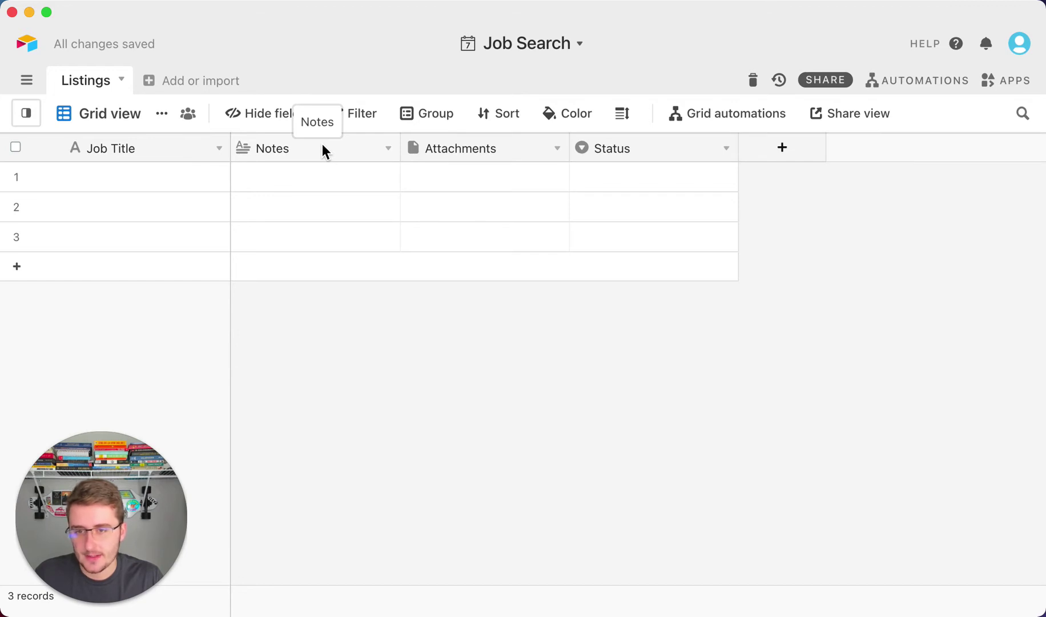
pyautogui.click(286, 182)
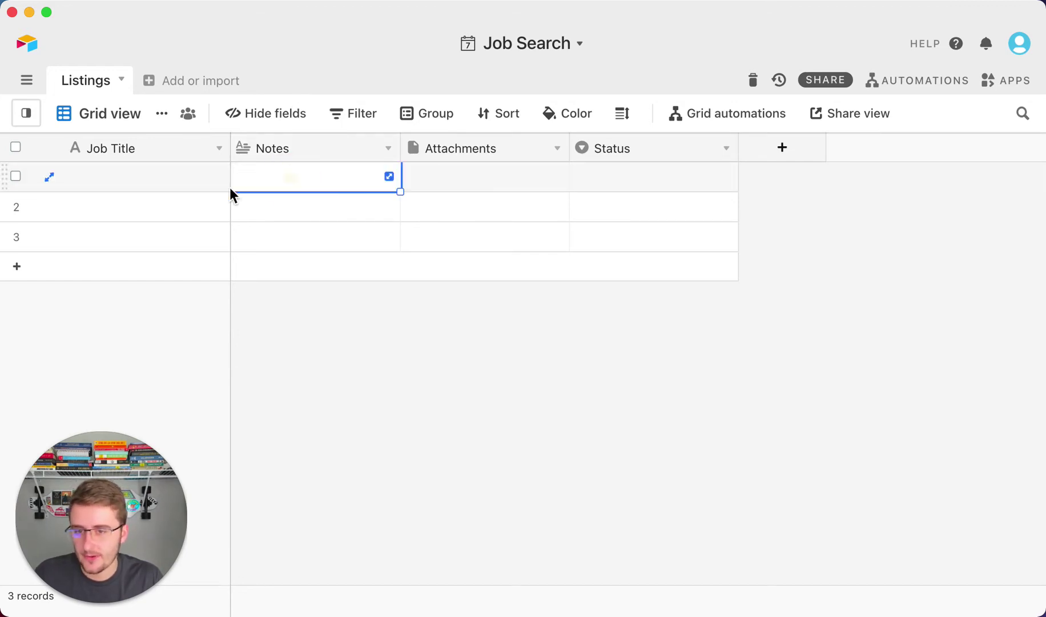
pyautogui.click(454, 142)
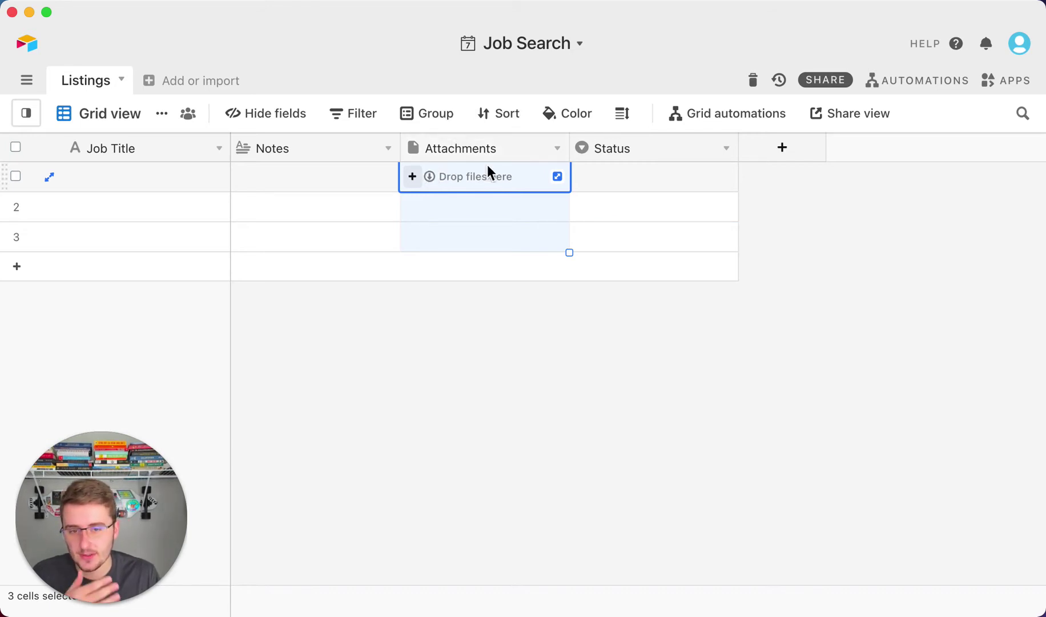
# Replace the Status field's default options with Not Applied, Applied and a red Denied
pyautogui.doubleClick(638, 148)
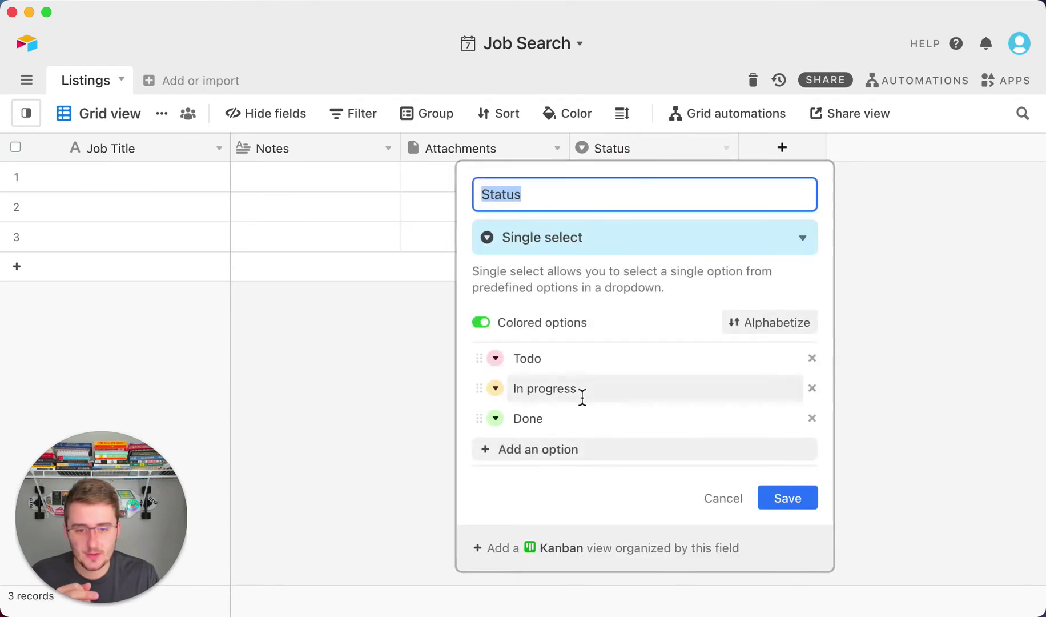
pyautogui.click(812, 358)
pyautogui.click(812, 359)
pyautogui.click(812, 358)
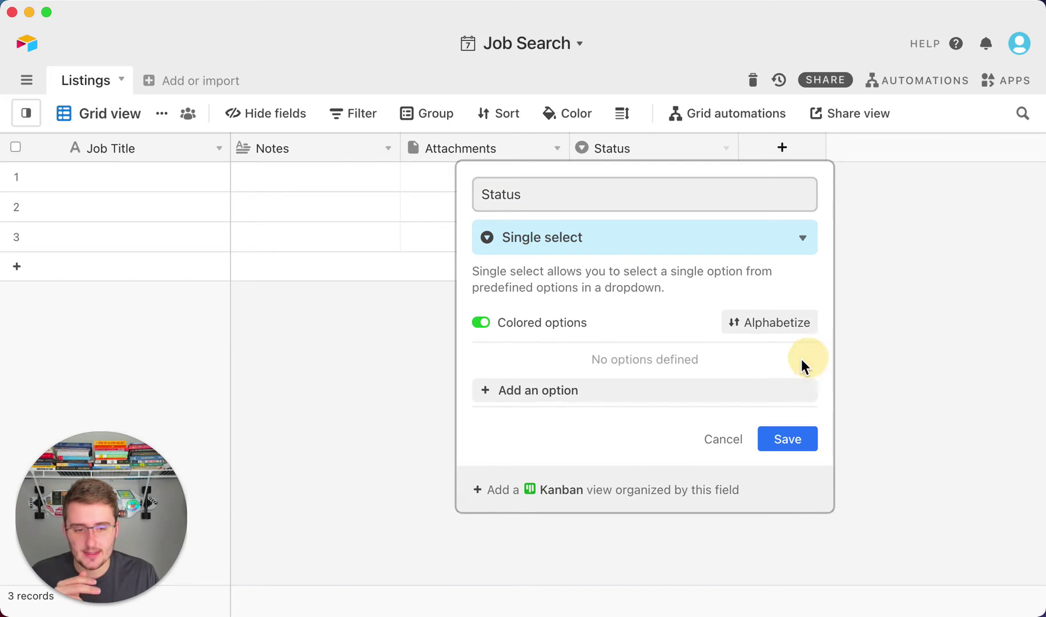
pyautogui.click(691, 391)
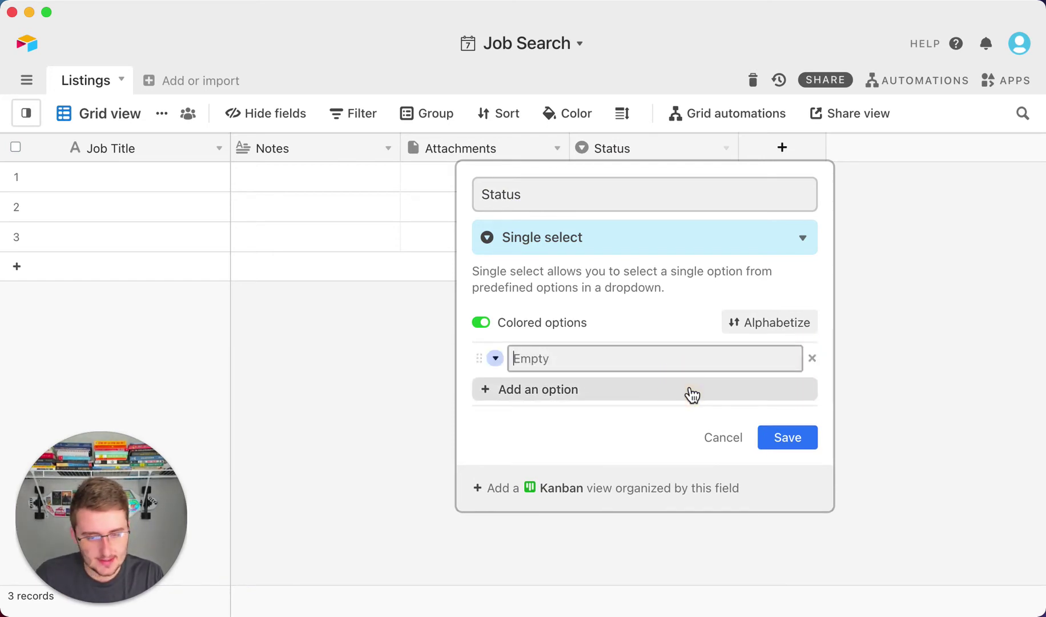
pyautogui.write('Not Applied')
pyautogui.press('Return')
pyautogui.write('Applied')
pyautogui.press('Return')
pyautogui.write('Denied')
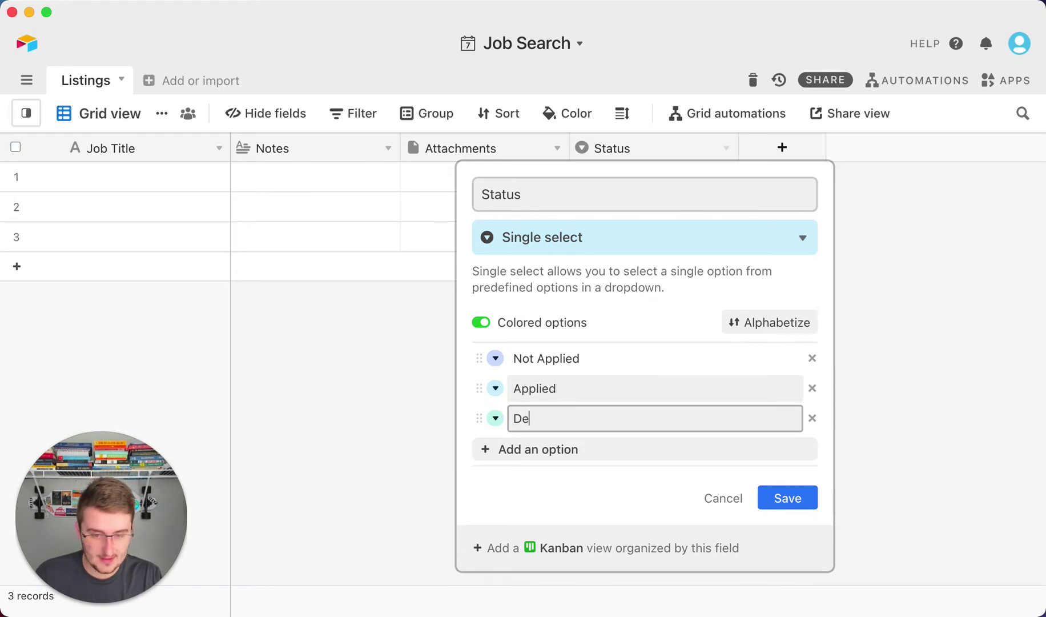
pyautogui.click(496, 420)
pyautogui.click(829, 511)
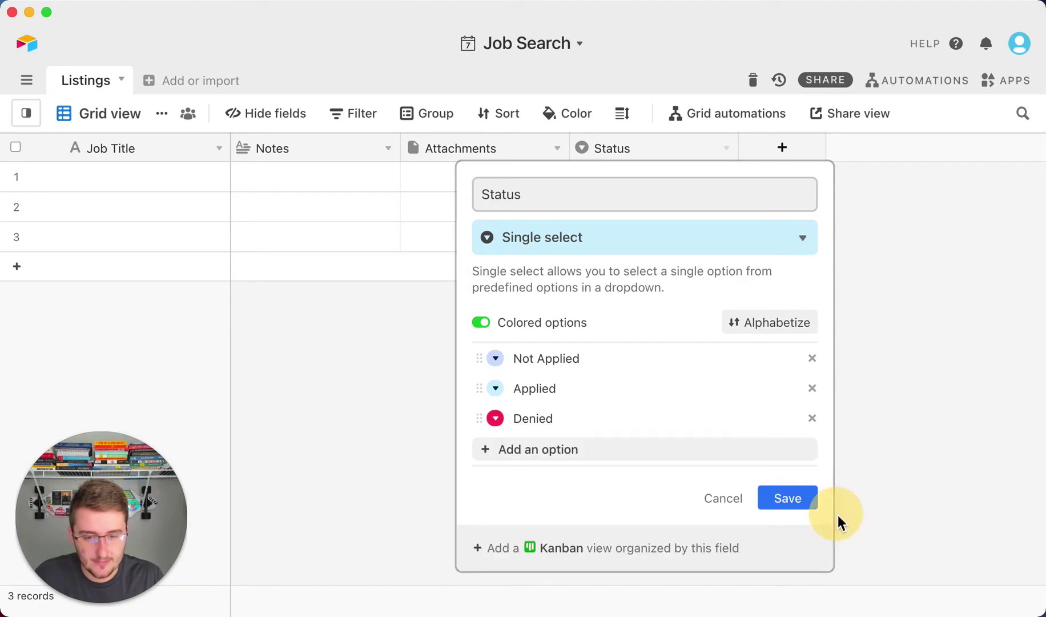
# Add 1st, 2nd and 3rd Round Interview and Hired options, then save the field
pyautogui.click(553, 457)
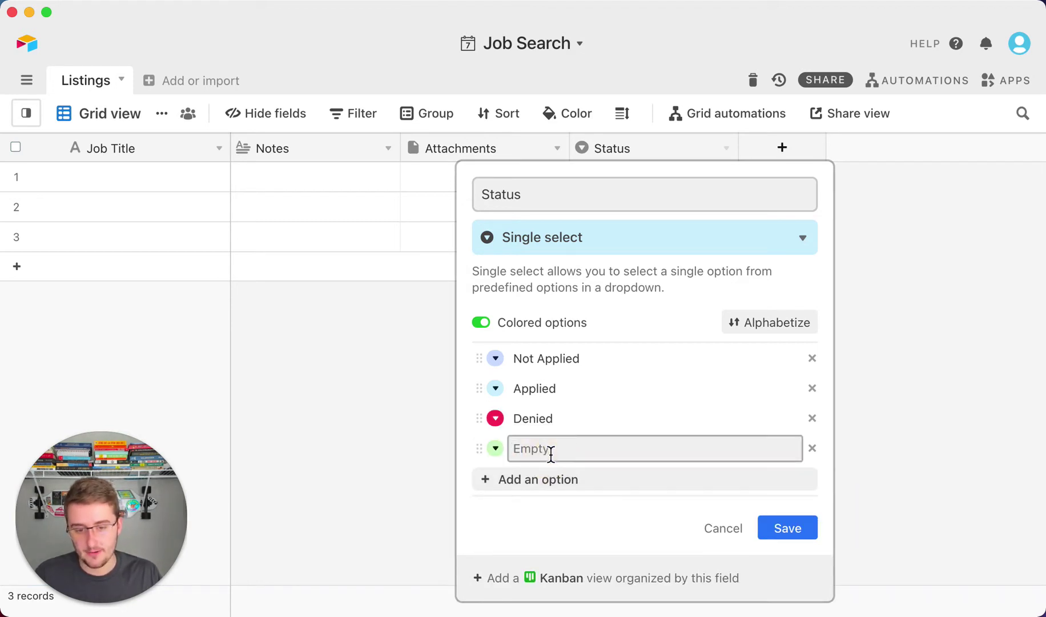
pyautogui.write('1st R')
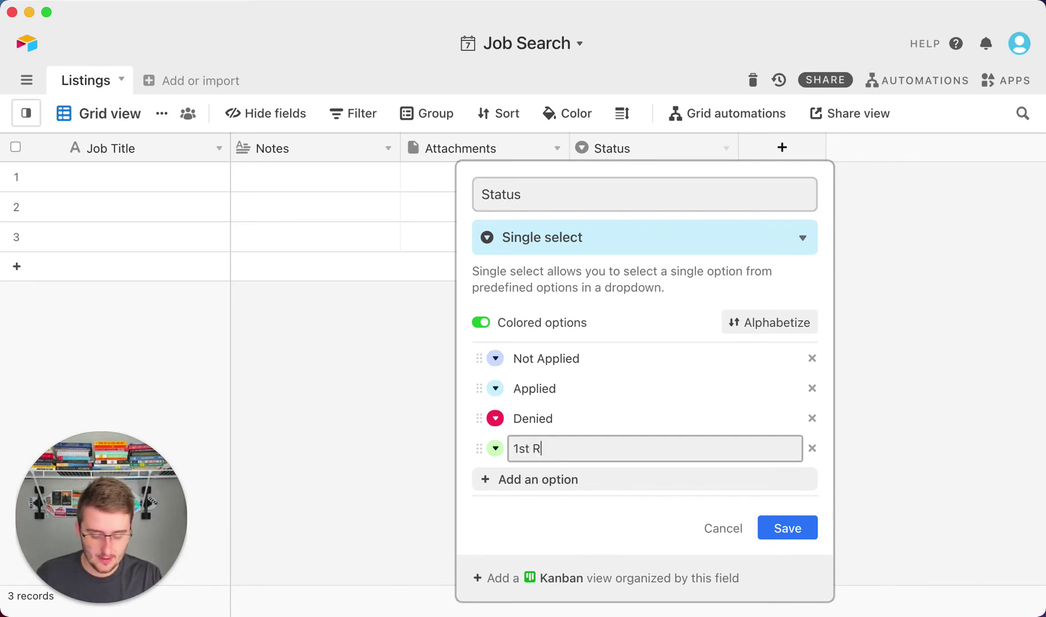
pyautogui.write('ound Interview')
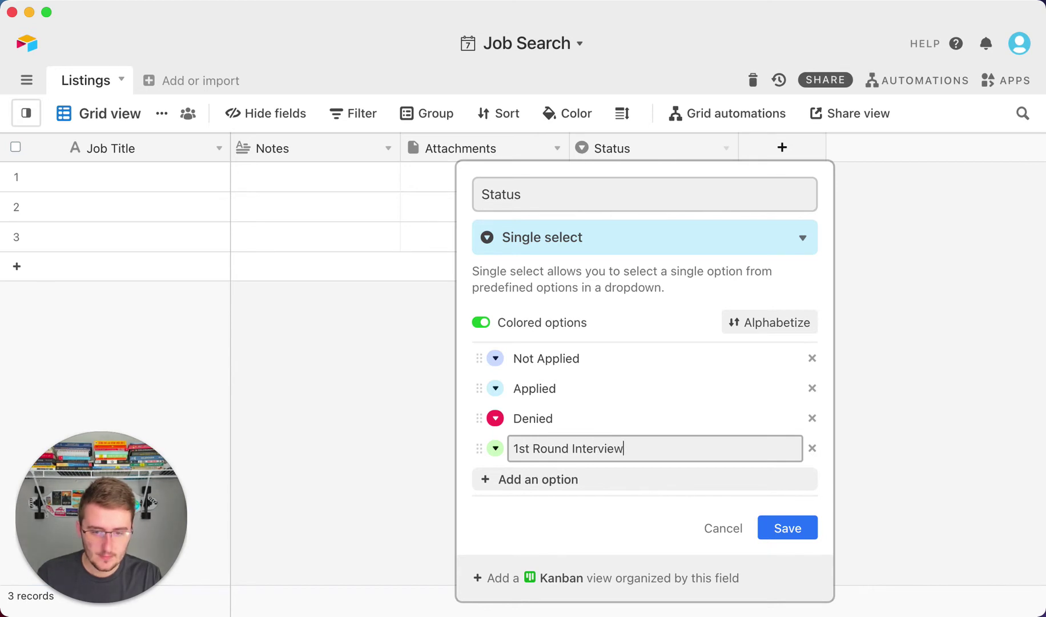
pyautogui.press('Return')
pyautogui.write('2')
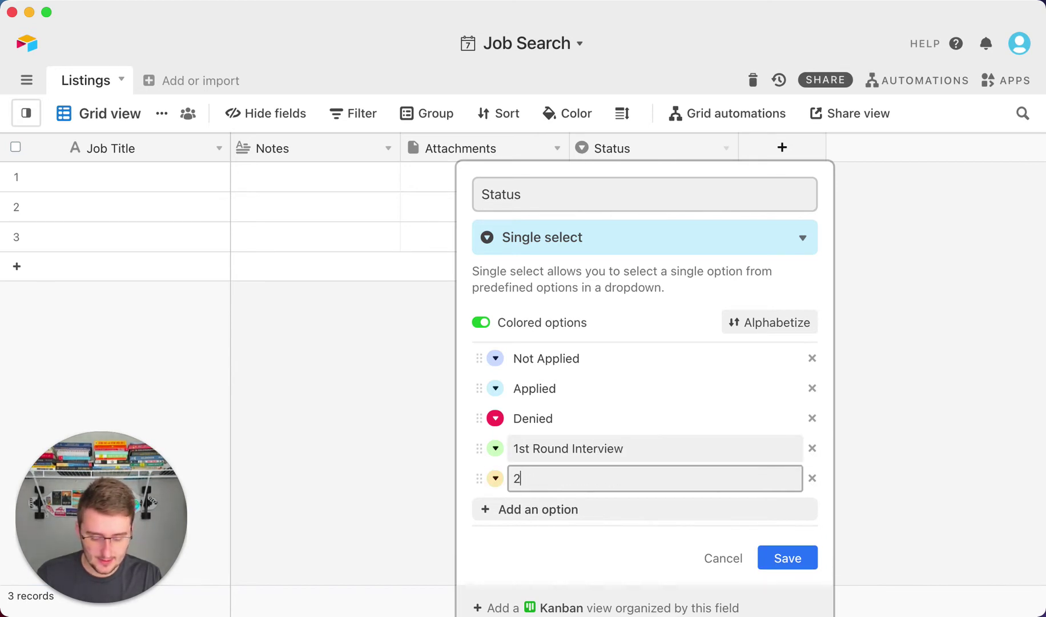
pyautogui.write('nd Rou')
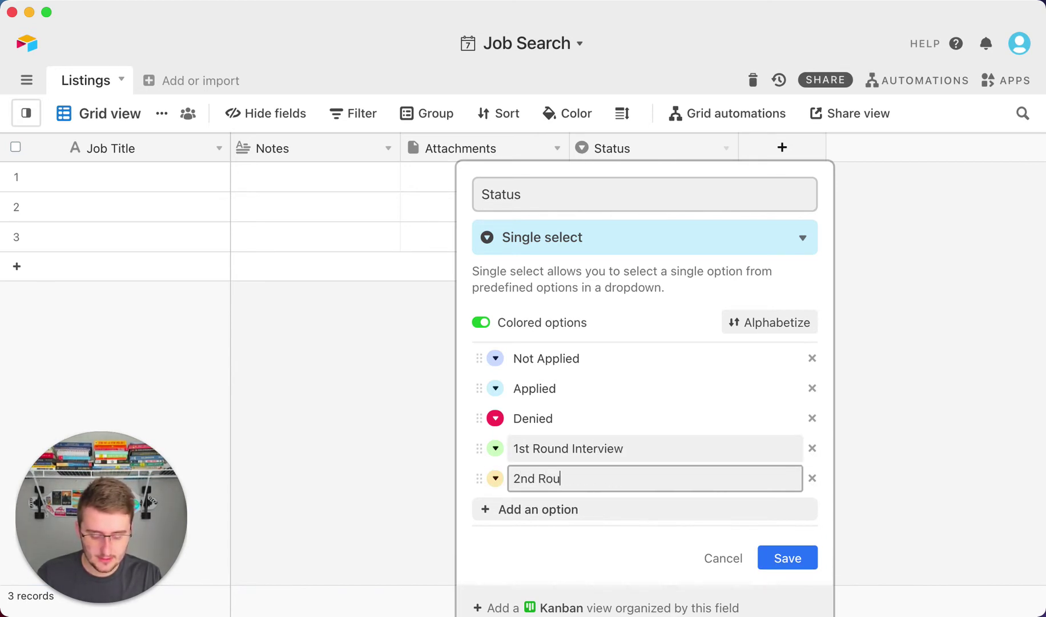
pyautogui.write('nd Interview')
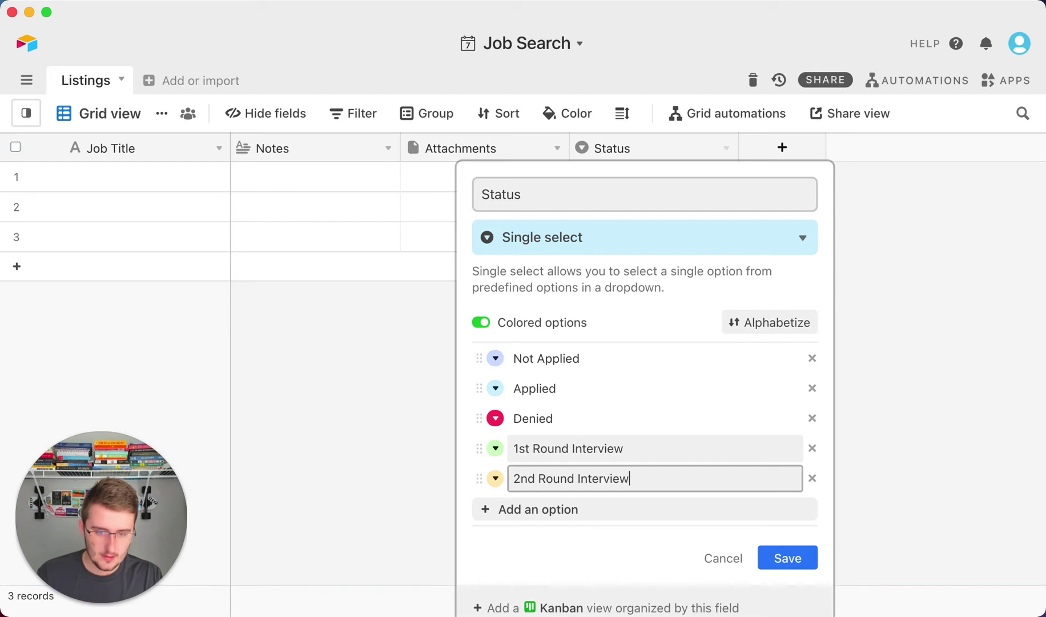
pyautogui.press('Return')
pyautogui.write('3rd Round I')
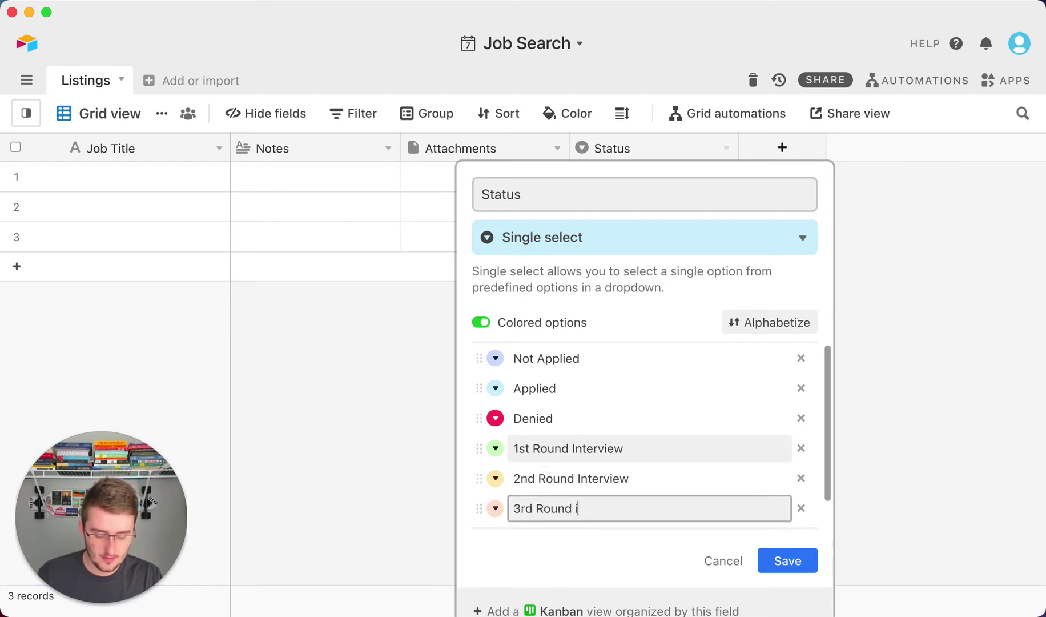
pyautogui.press('BackSpace')
pyautogui.write('Interview')
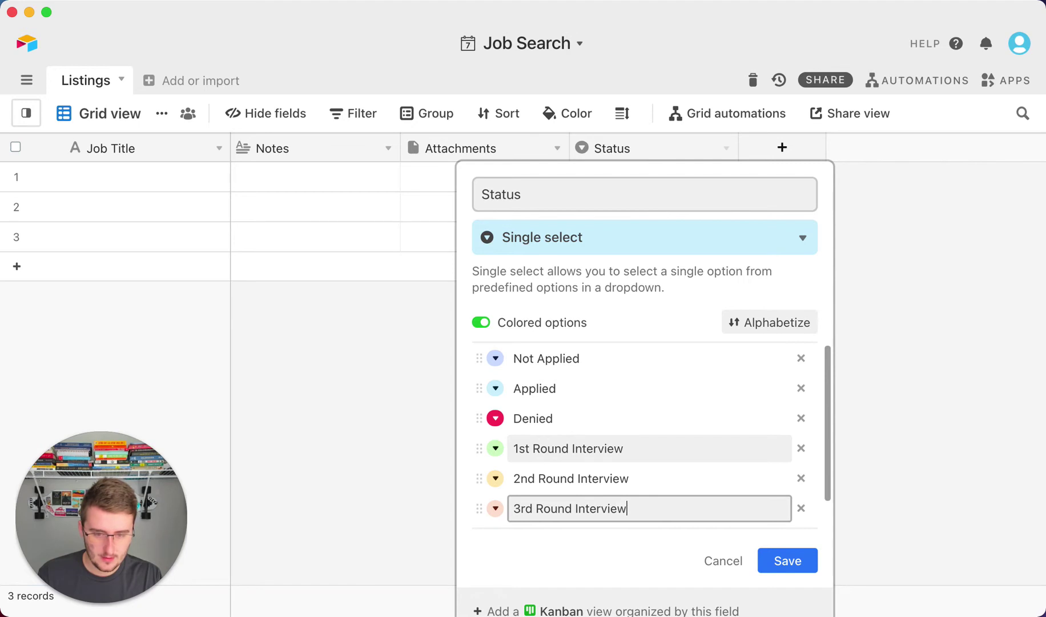
pyautogui.press('Return')
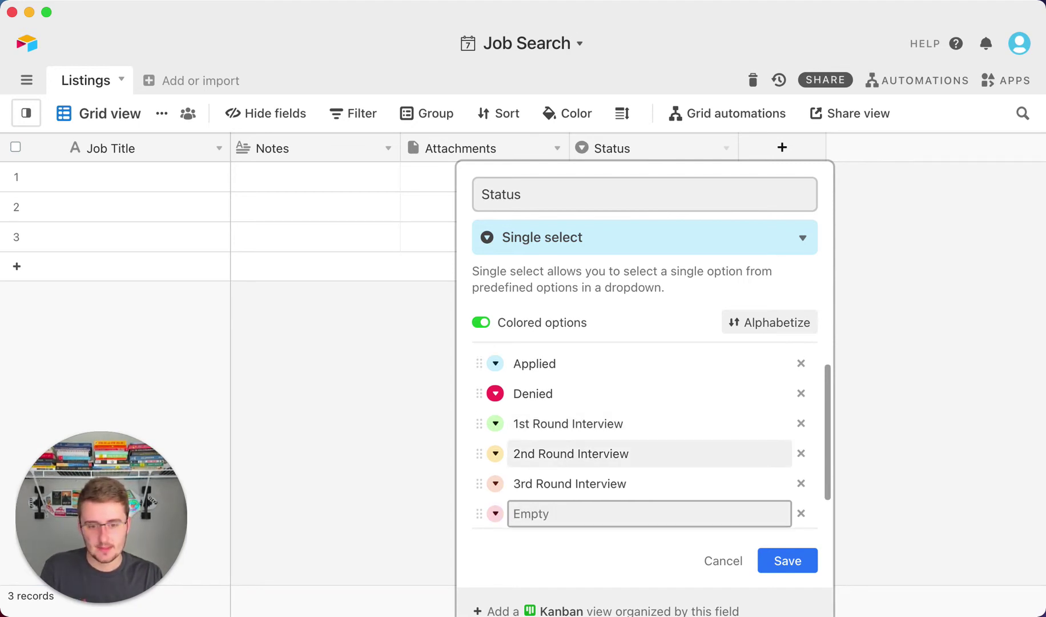
pyautogui.write('Hired')
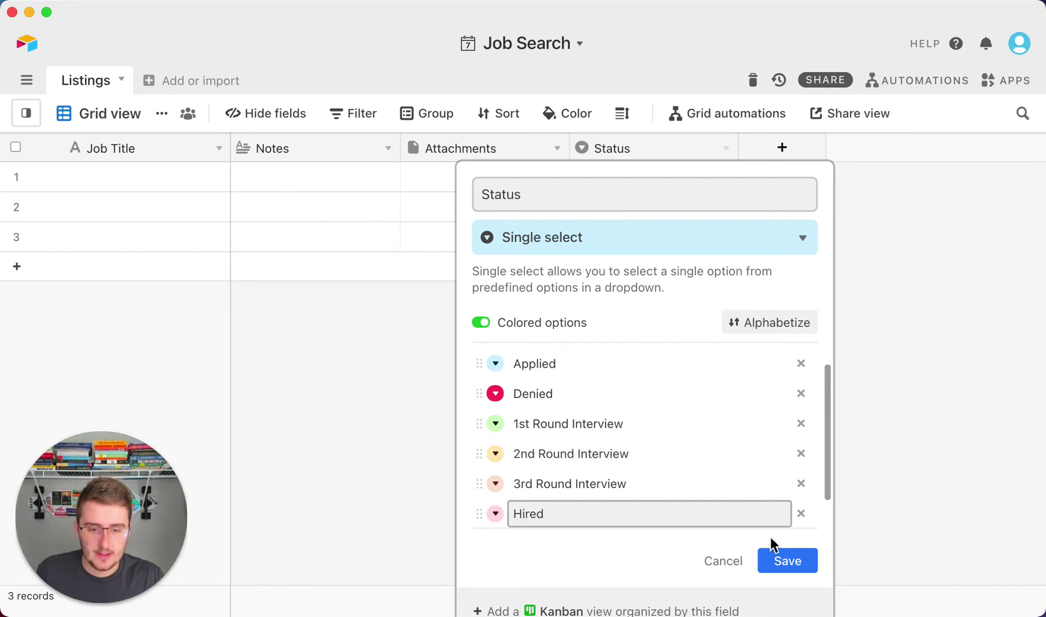
pyautogui.scroll(1, 626, 389)
pyautogui.scroll(-2, 626, 388)
pyautogui.scroll(2, 626, 390)
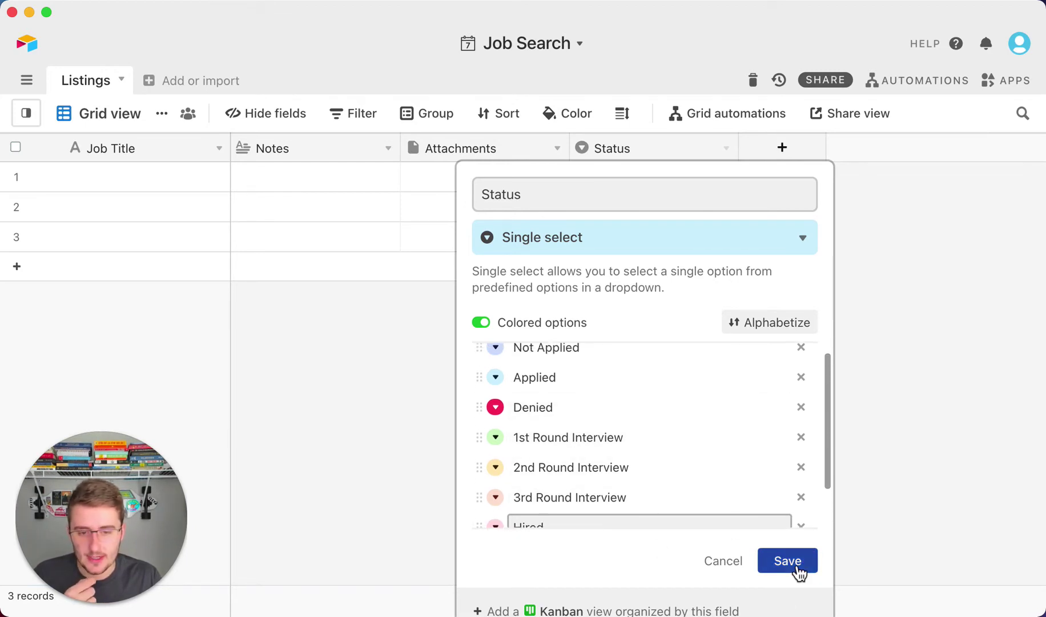
pyautogui.click(796, 569)
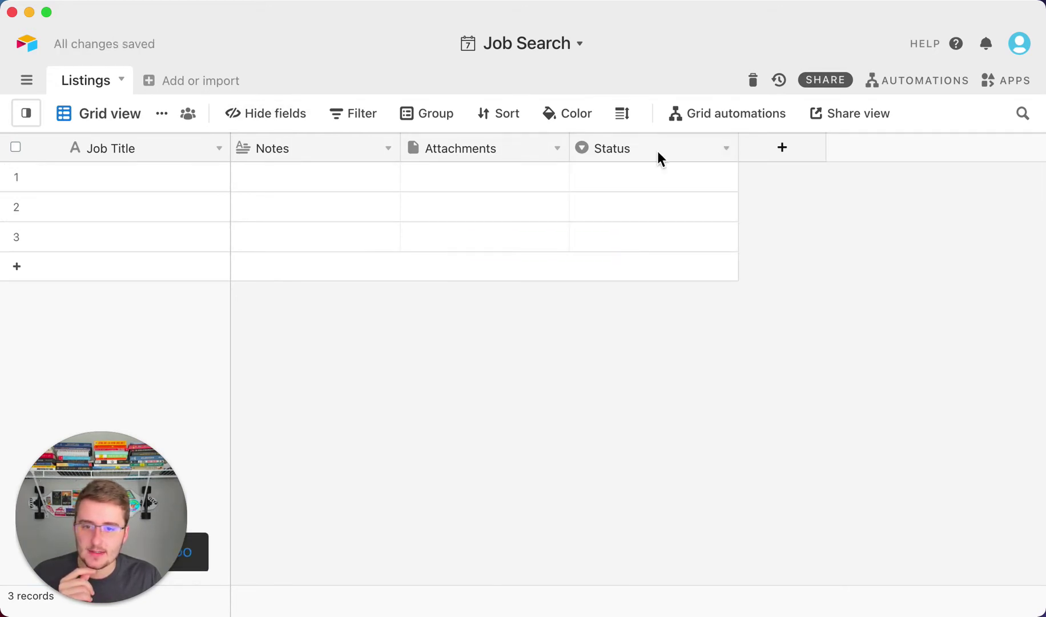
# Create a single line text field named 'Company' after Status
pyautogui.click(798, 157)
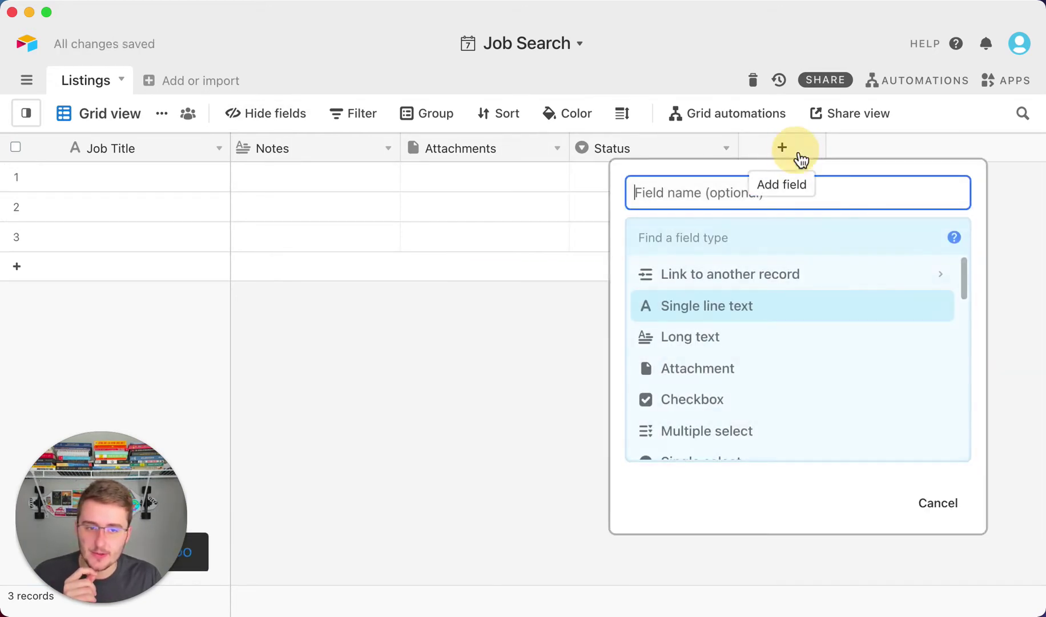
pyautogui.click(781, 316)
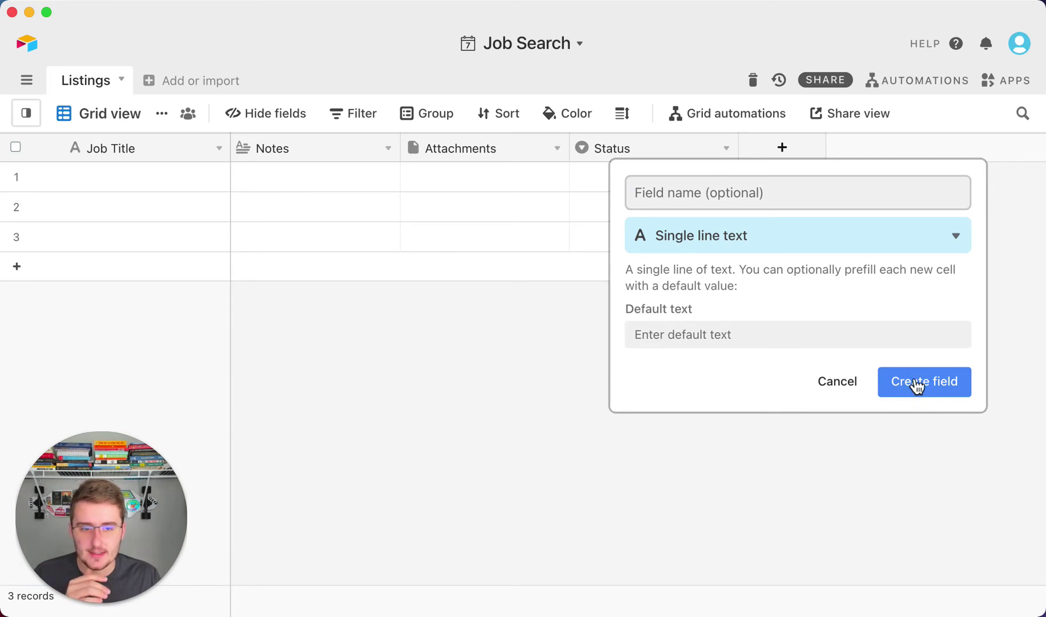
pyautogui.click(794, 187)
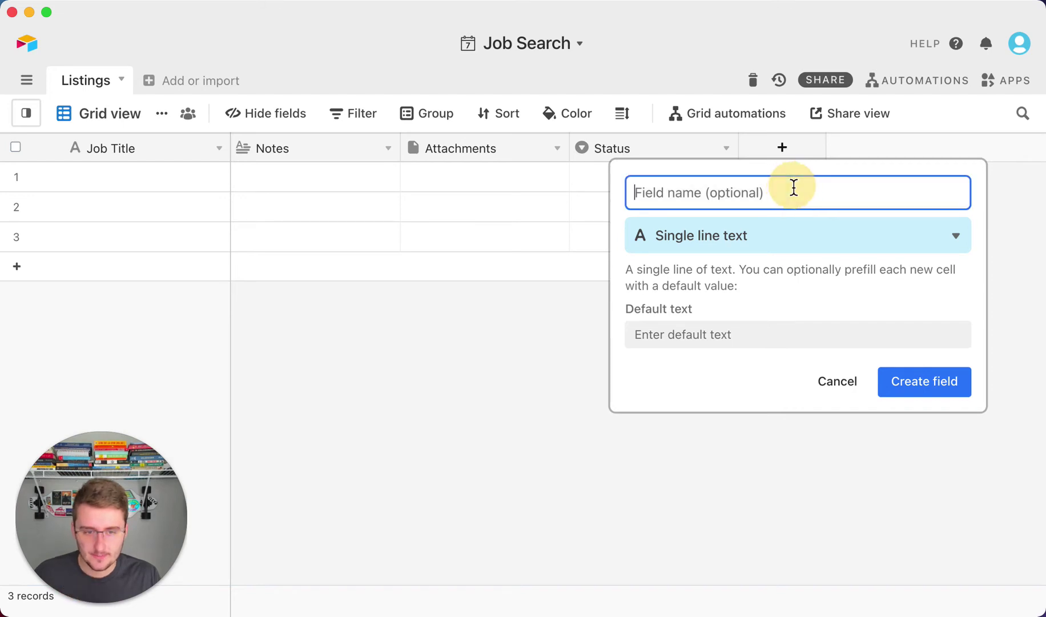
pyautogui.write('Compan')
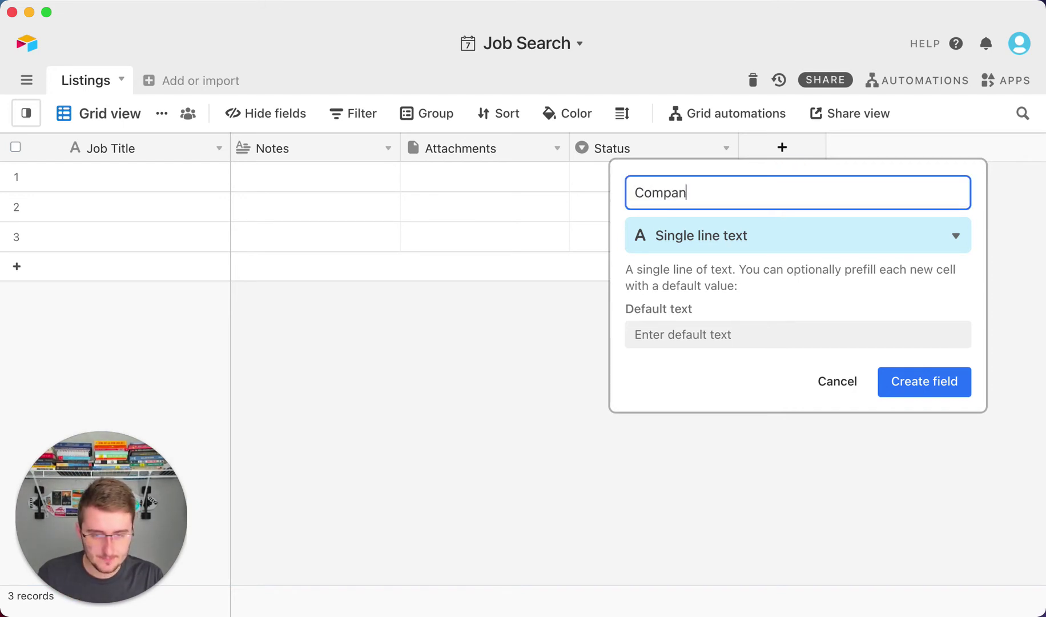
pyautogui.write('y')
pyautogui.press('Return')
pyautogui.click(819, 186)
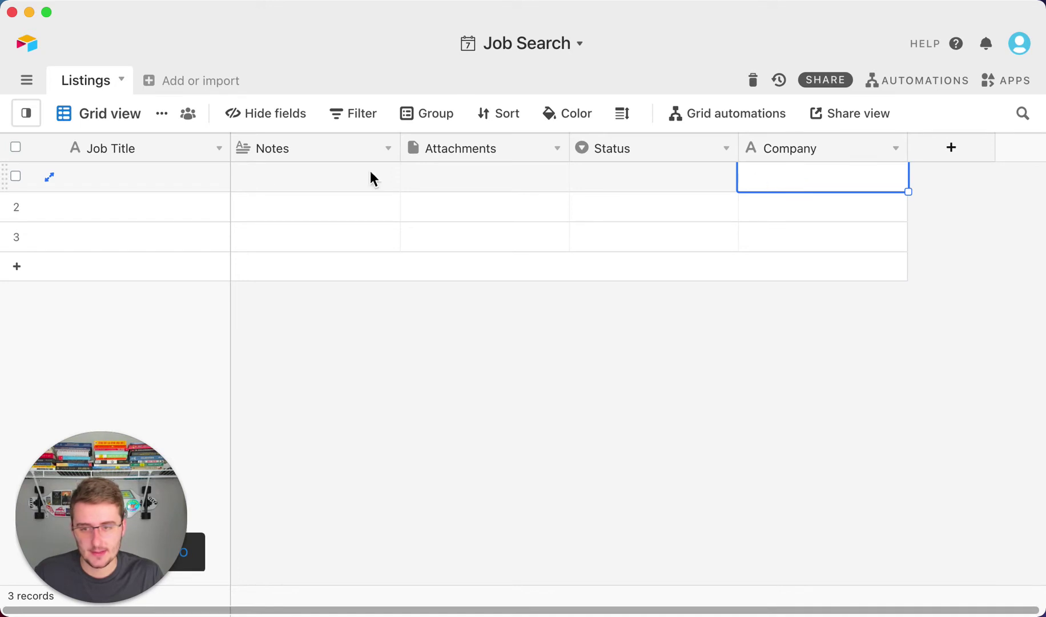
# Enter Job Title 'Engineer' and Notes '-2 years of experience -Airtable skills' in record 1
pyautogui.click(159, 182)
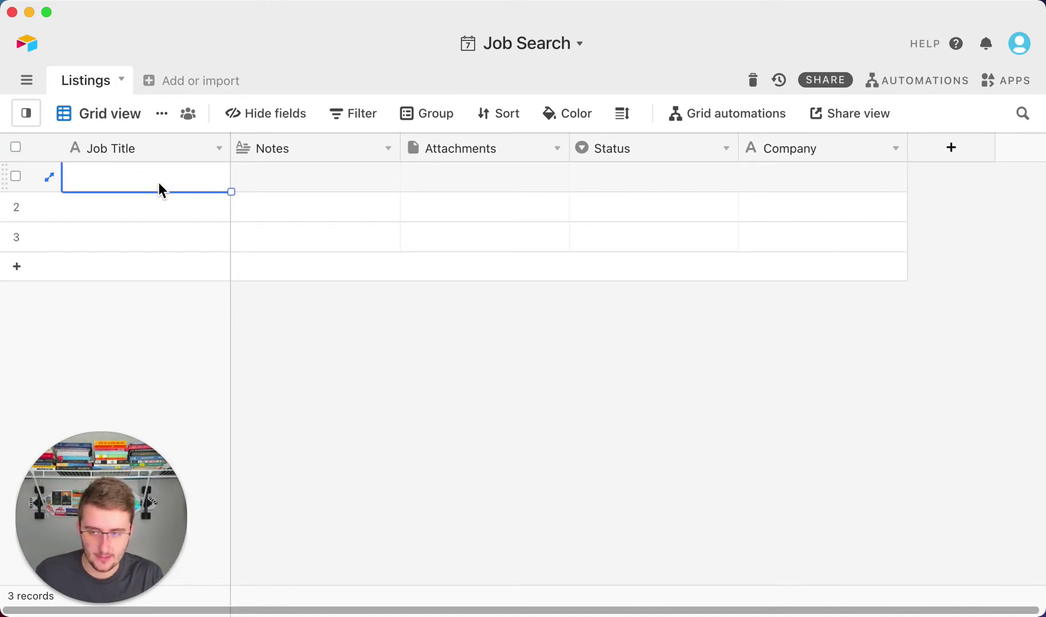
pyautogui.write('Engineer')
pyautogui.press('Tab')
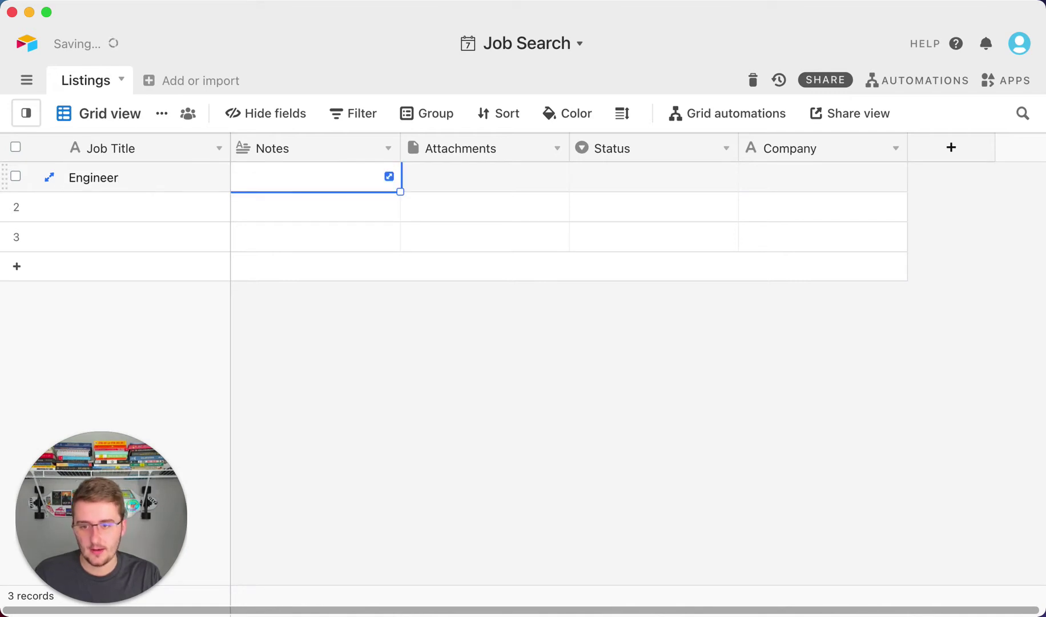
pyautogui.write('-2 years of experience ')
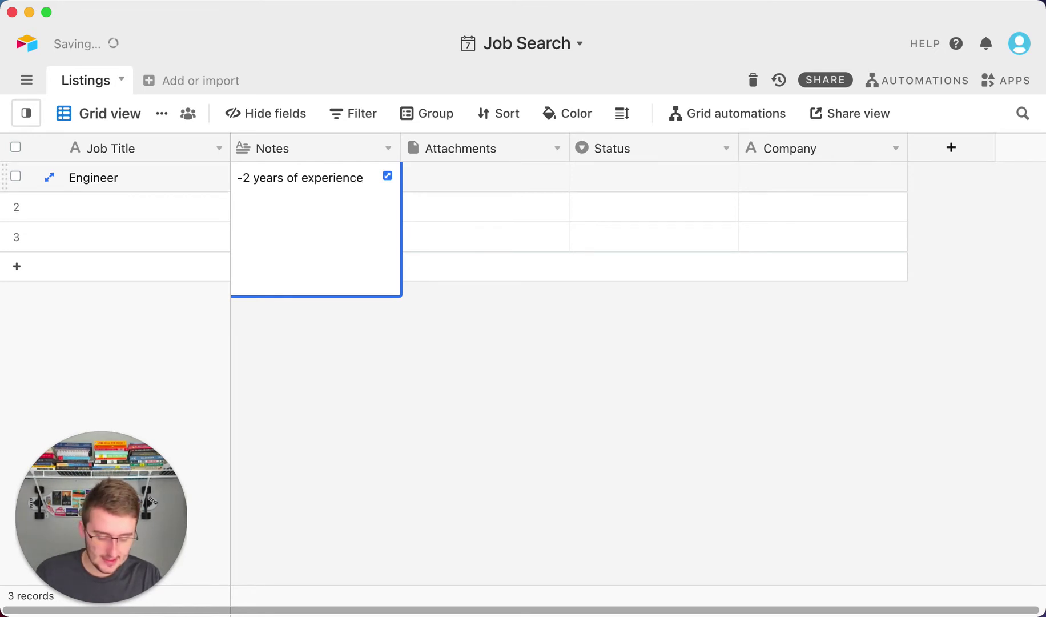
pyautogui.write('-')
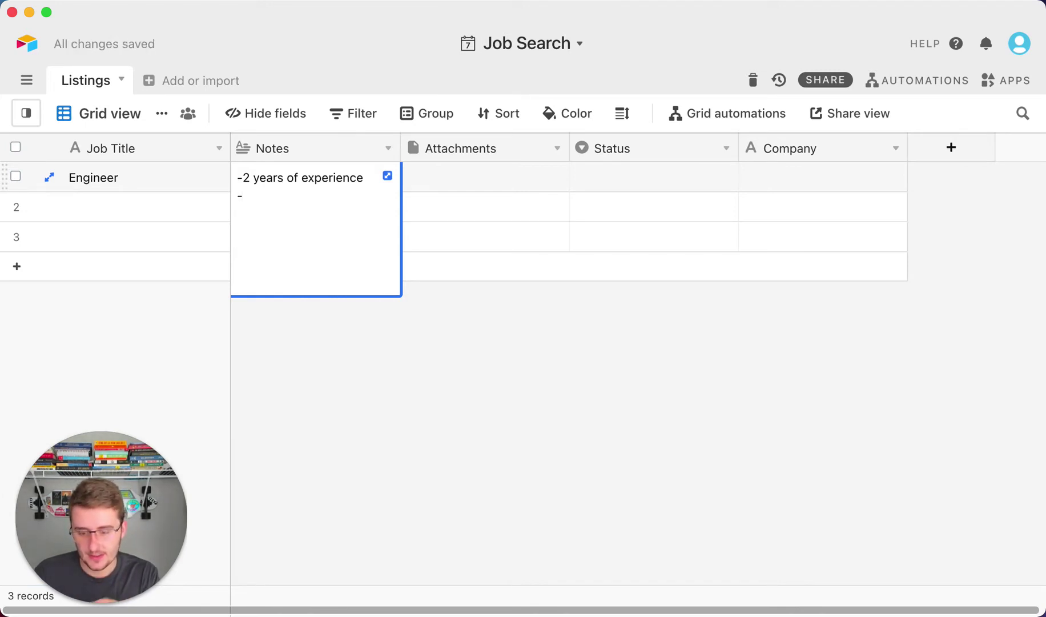
pyautogui.write('Airtable skills')
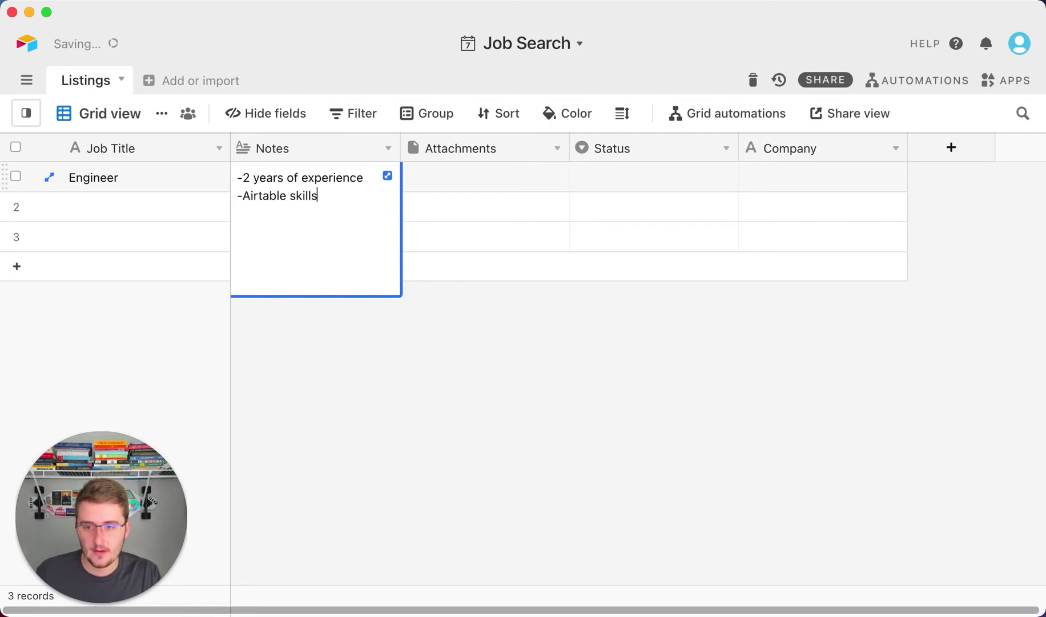
pyautogui.press('Tab')
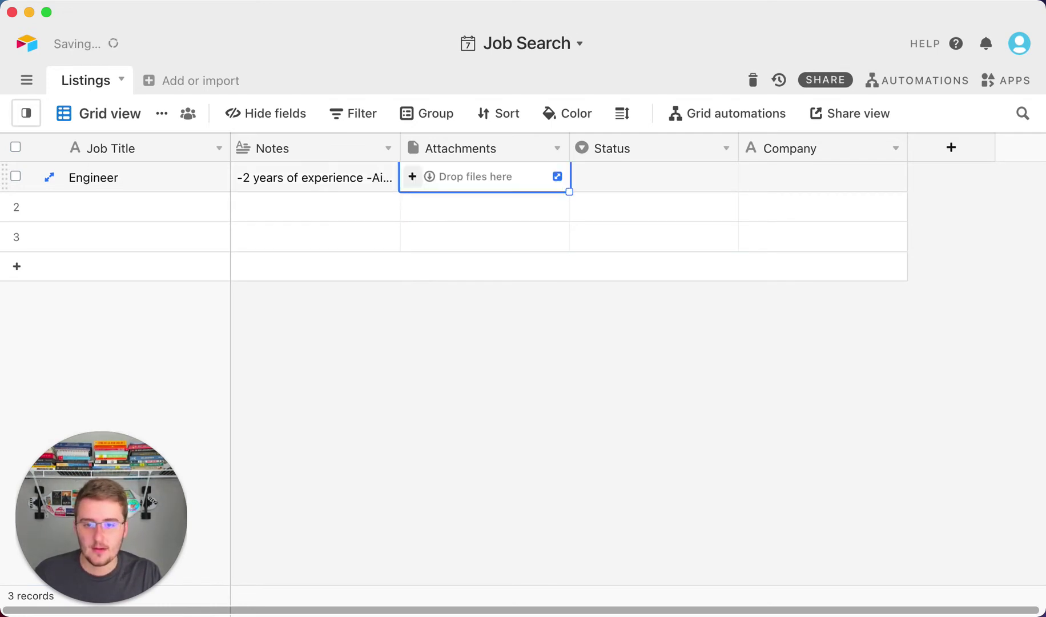
# Set the first record's Status to Not Applied
pyautogui.click(627, 177)
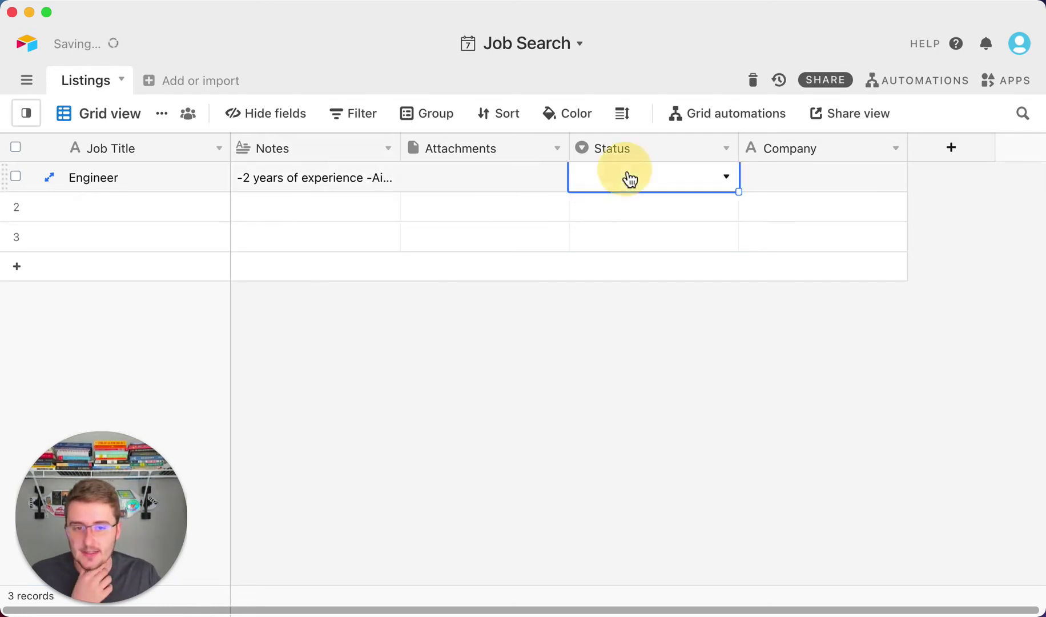
pyautogui.click(626, 176)
pyautogui.click(623, 277)
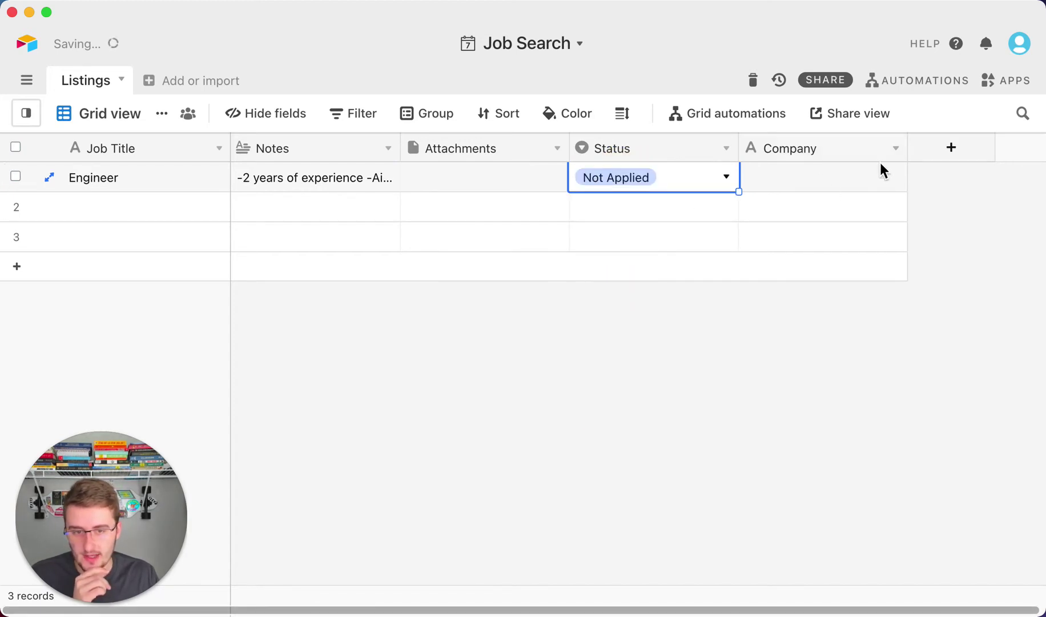
# Enter Microsoft as the Company, then bring up the add or import table options
pyautogui.click(835, 172)
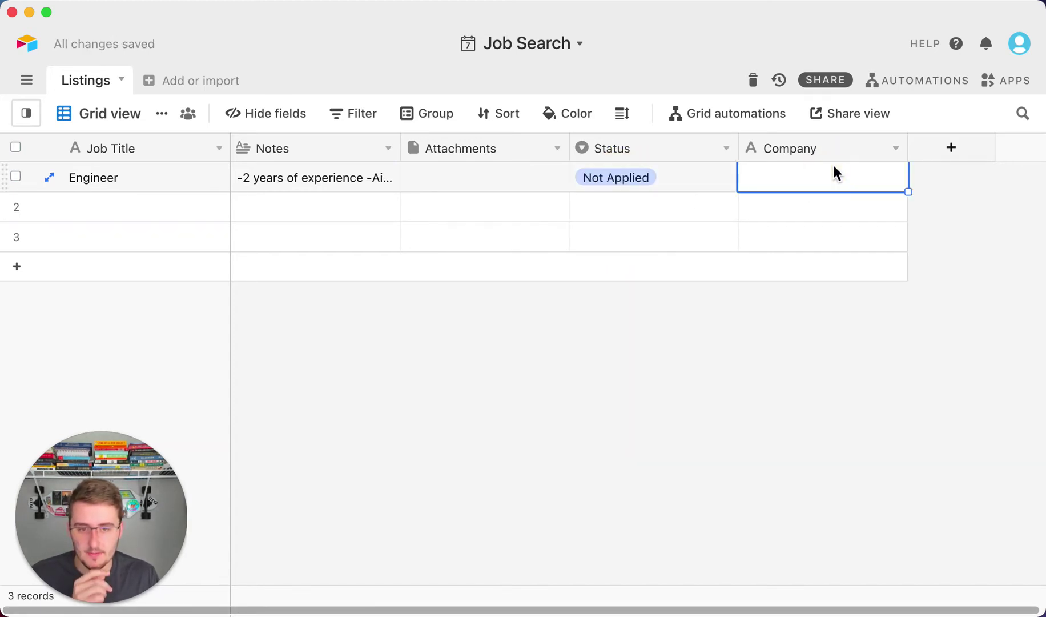
pyautogui.write('Microsoft')
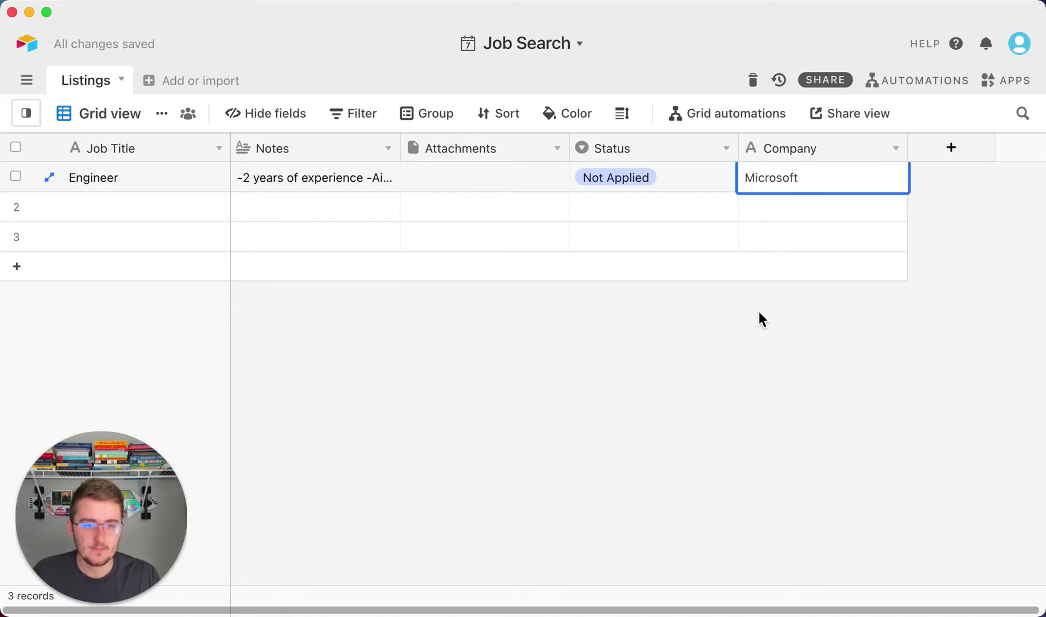
pyautogui.click(748, 326)
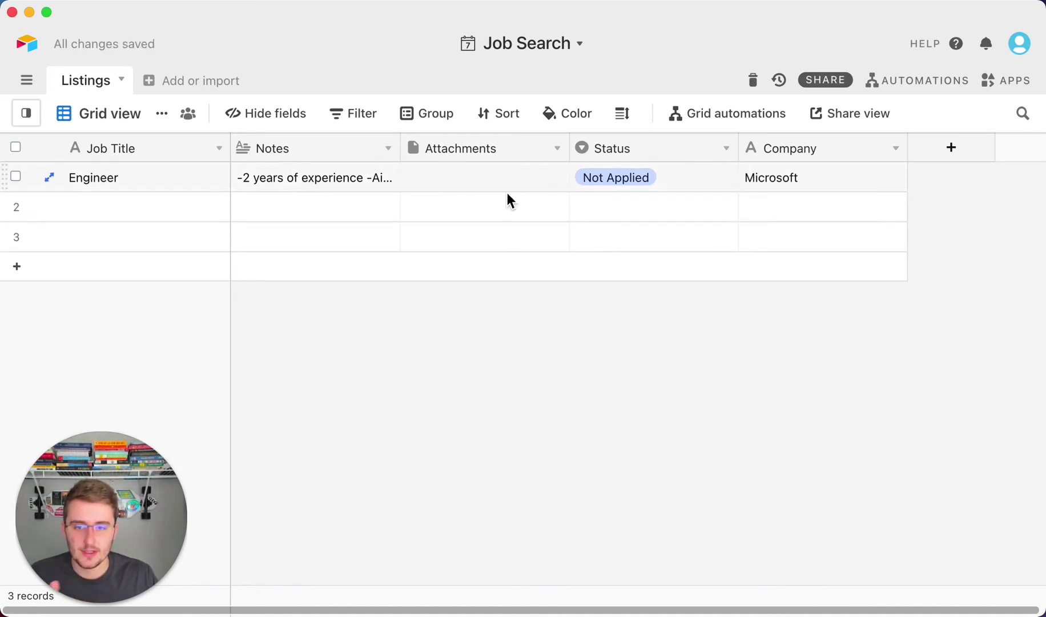
pyautogui.click(485, 179)
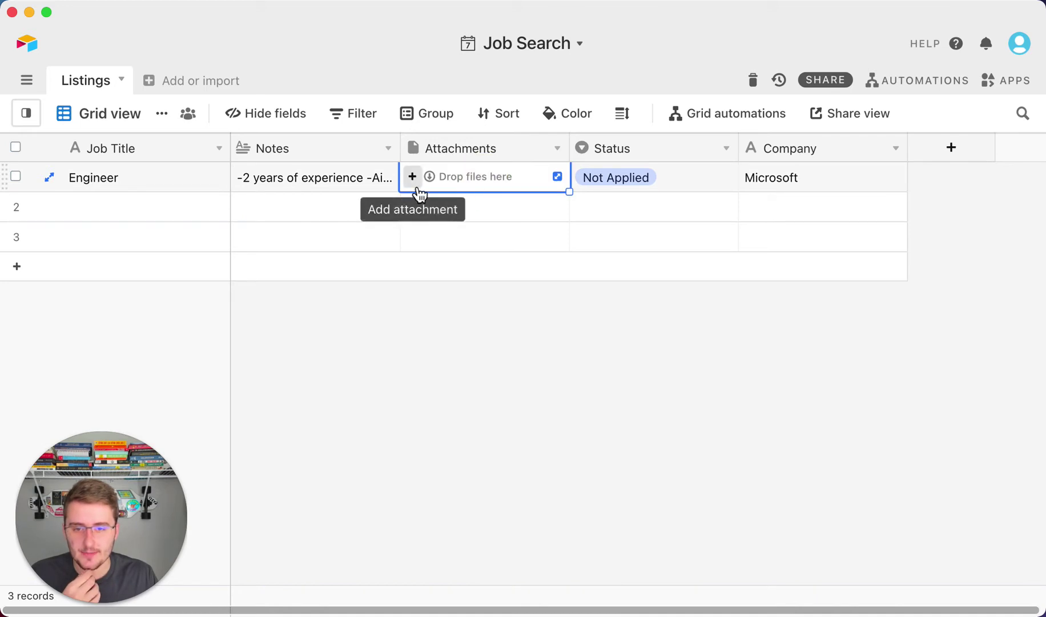
pyautogui.click(158, 85)
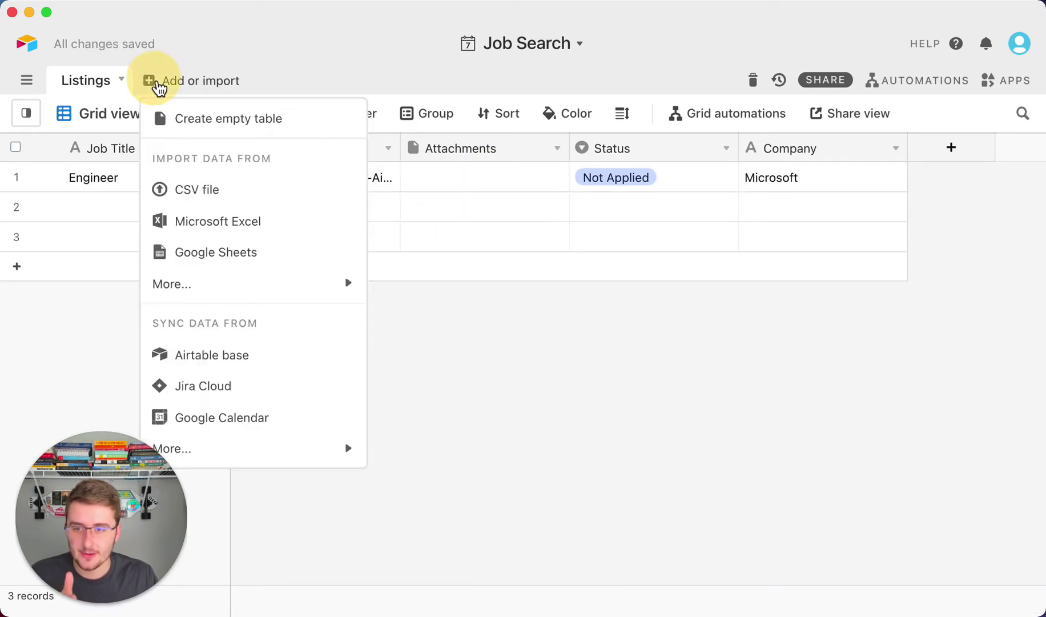
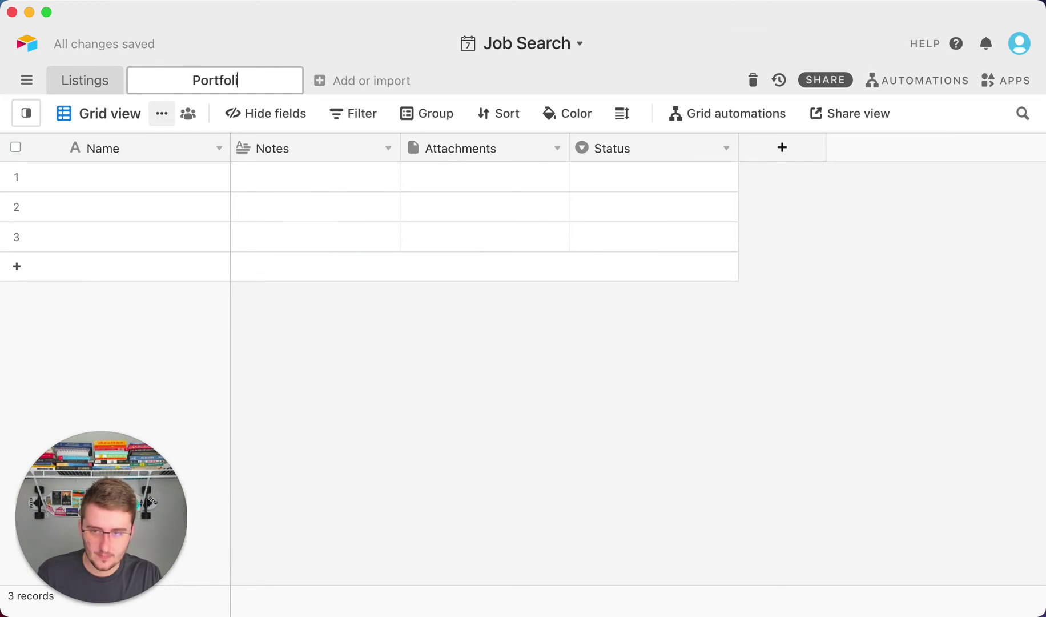
# Commit the Portfolio table name and enter records PM Resume, Engineer Resume and Cover Letter Template
pyautogui.click(138, 174)
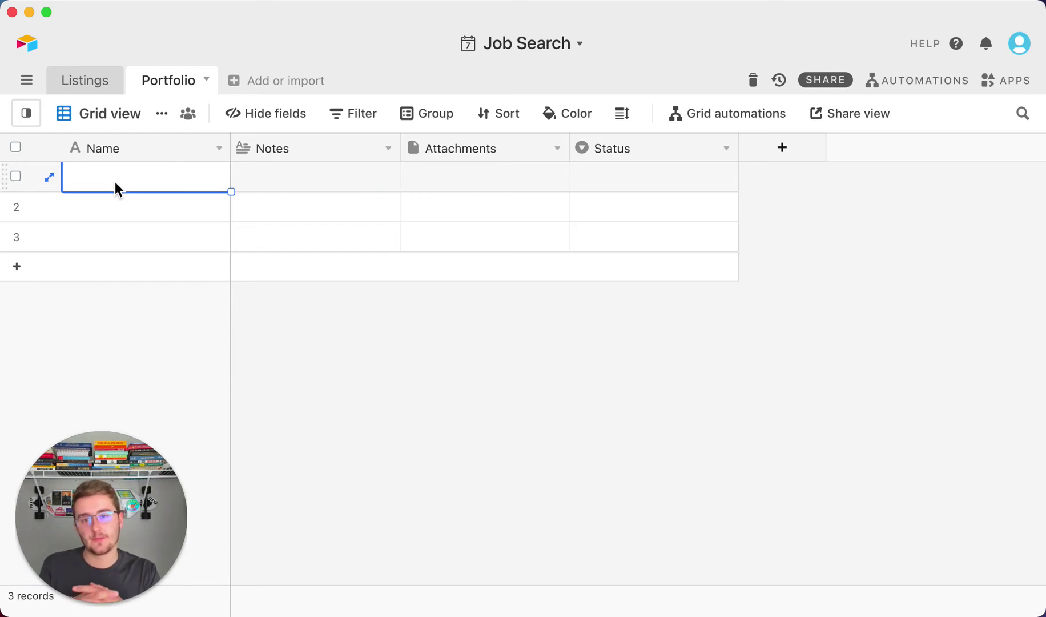
pyautogui.write('PM ')
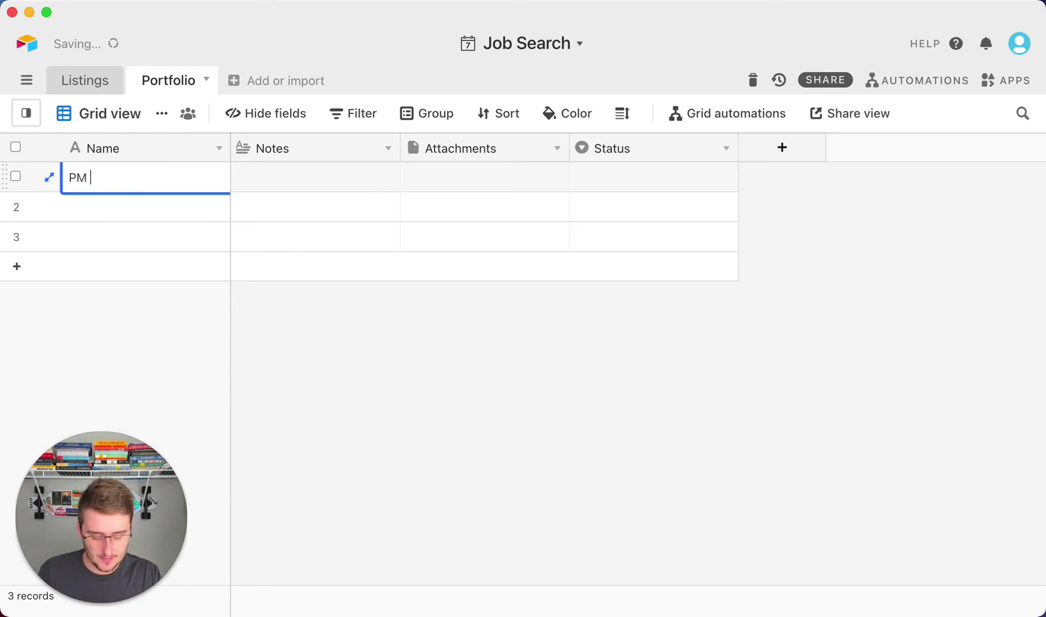
pyautogui.write('Resume')
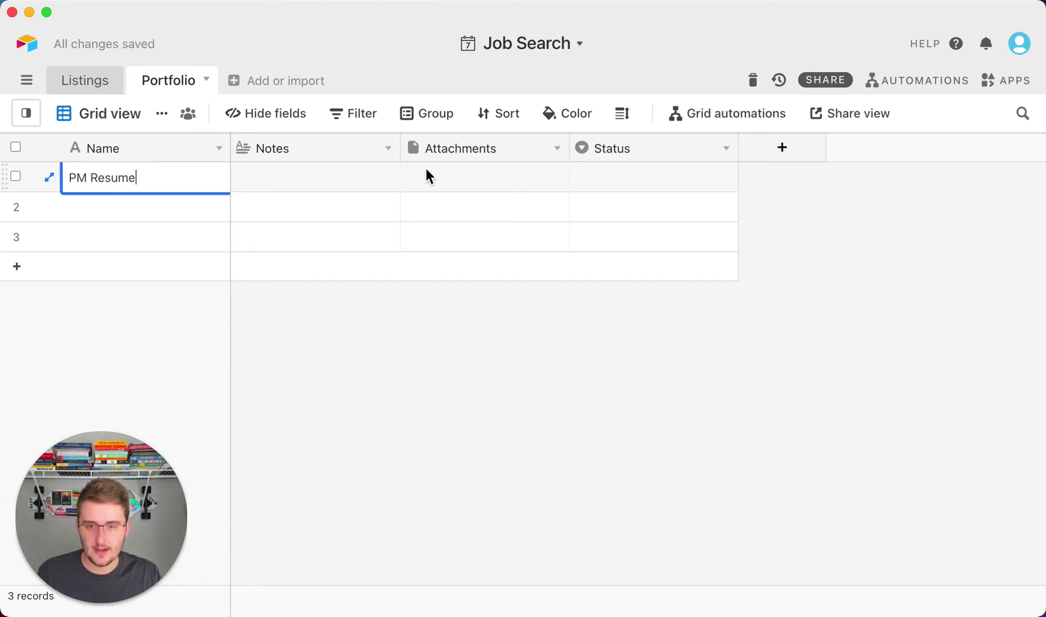
pyautogui.click(145, 218)
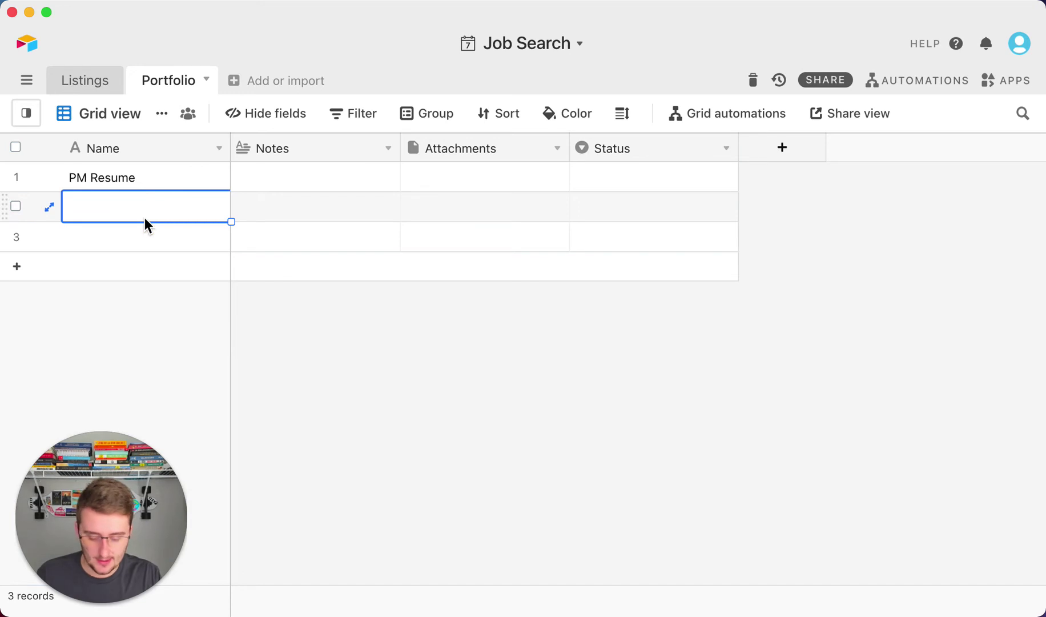
pyautogui.write('Engine')
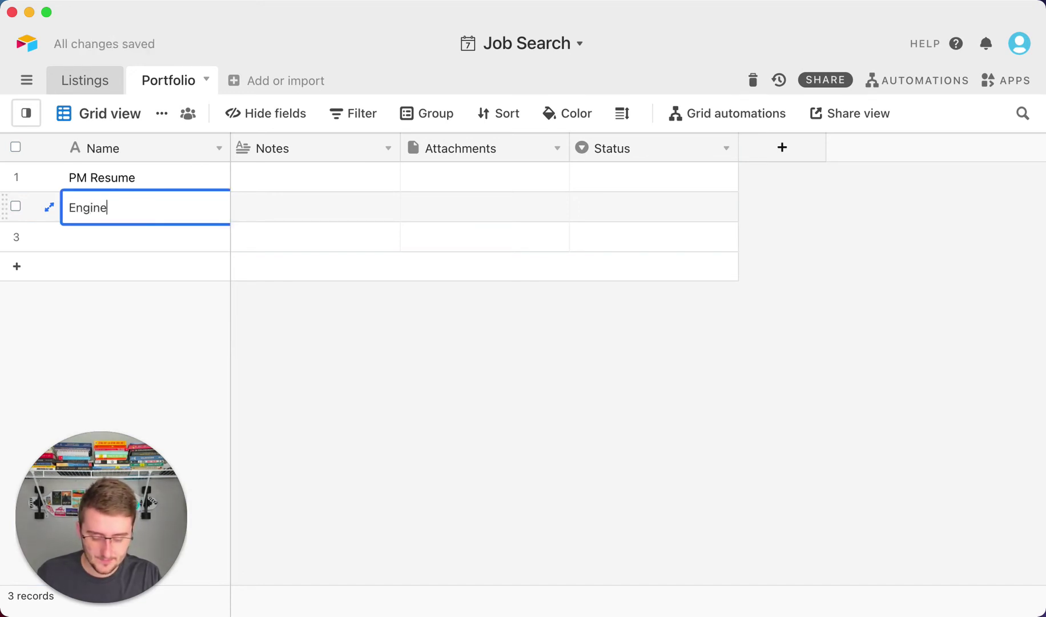
pyautogui.write('er Resume')
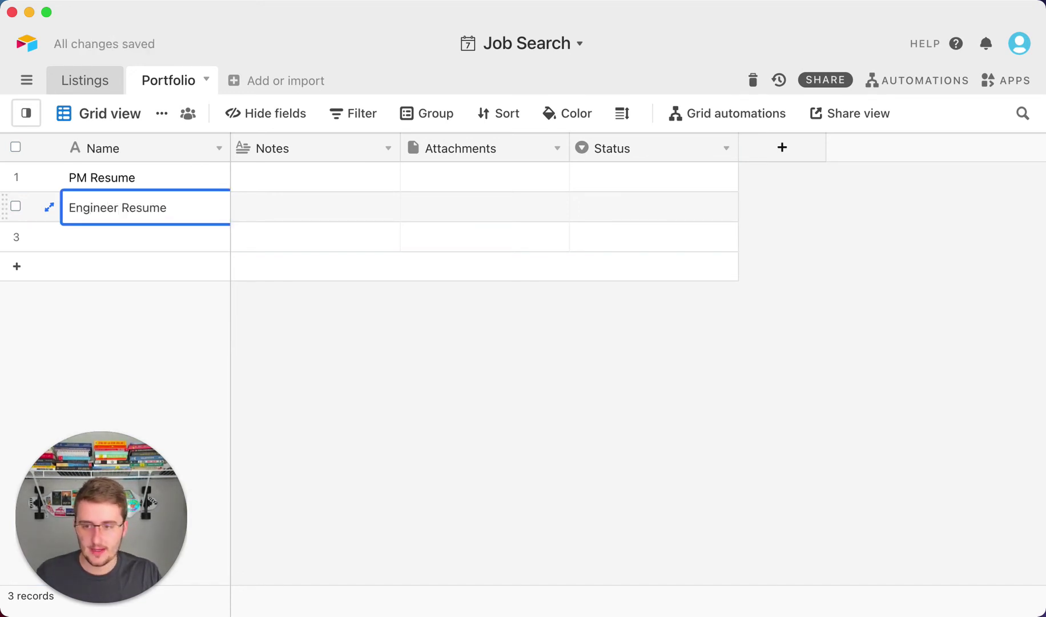
pyautogui.click(139, 243)
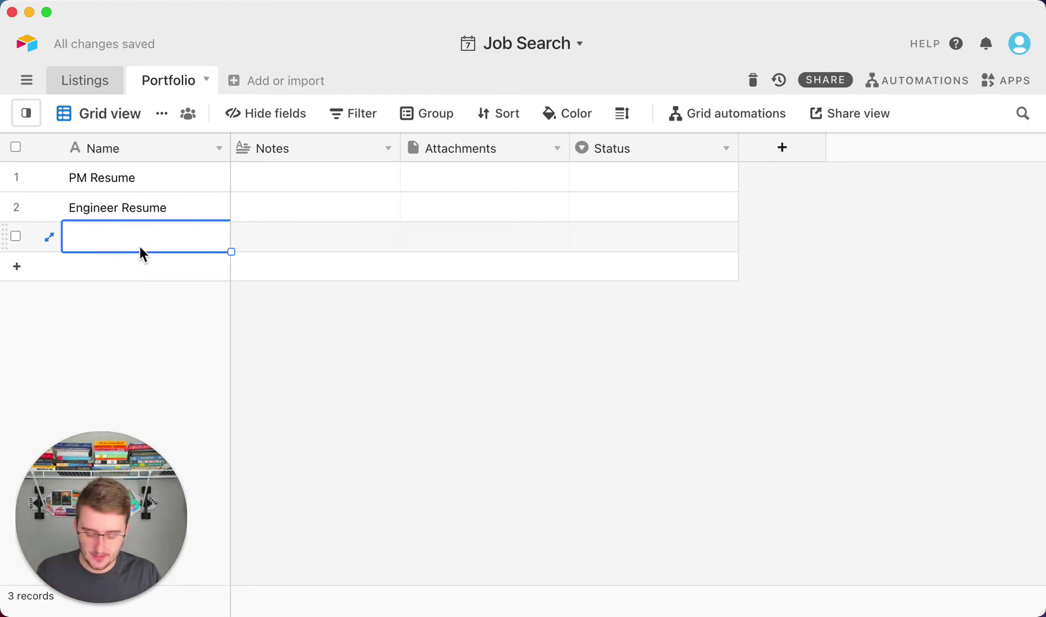
pyautogui.write('Cover Le')
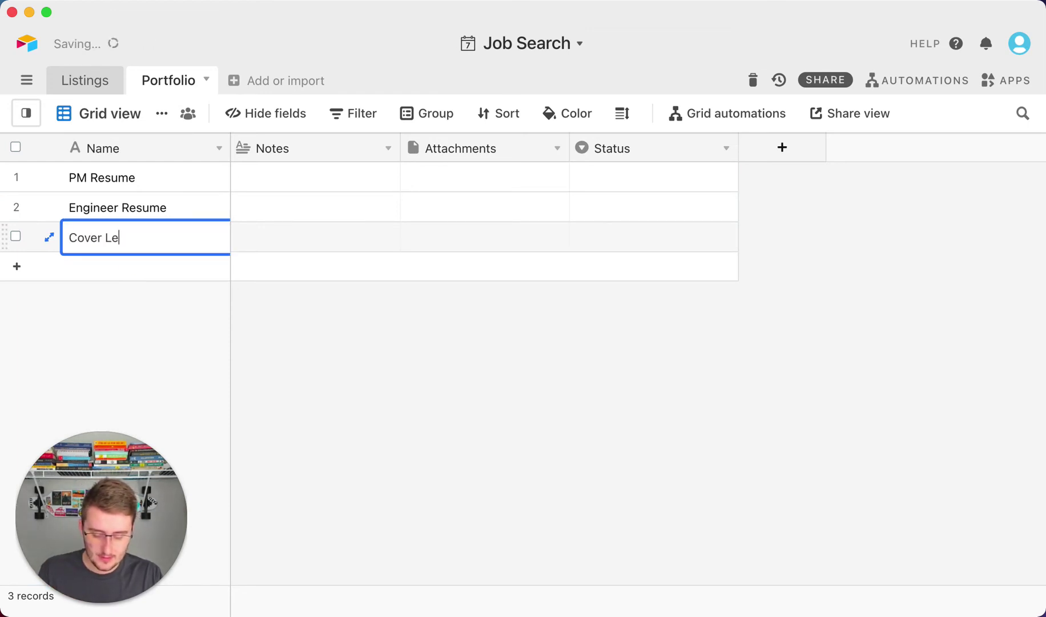
pyautogui.write('tter Template')
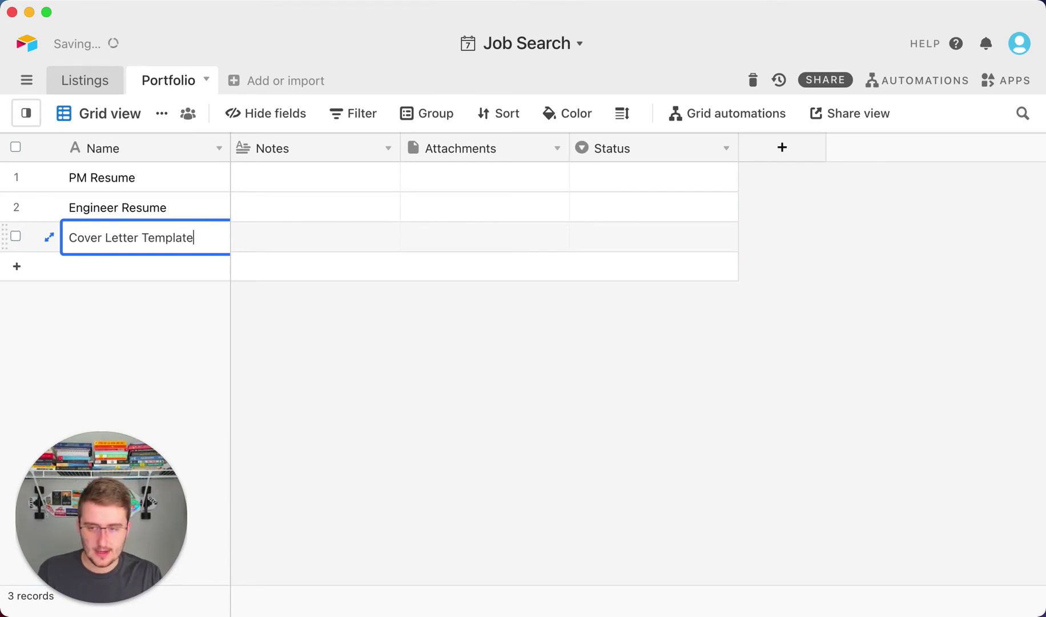
pyautogui.click(280, 224)
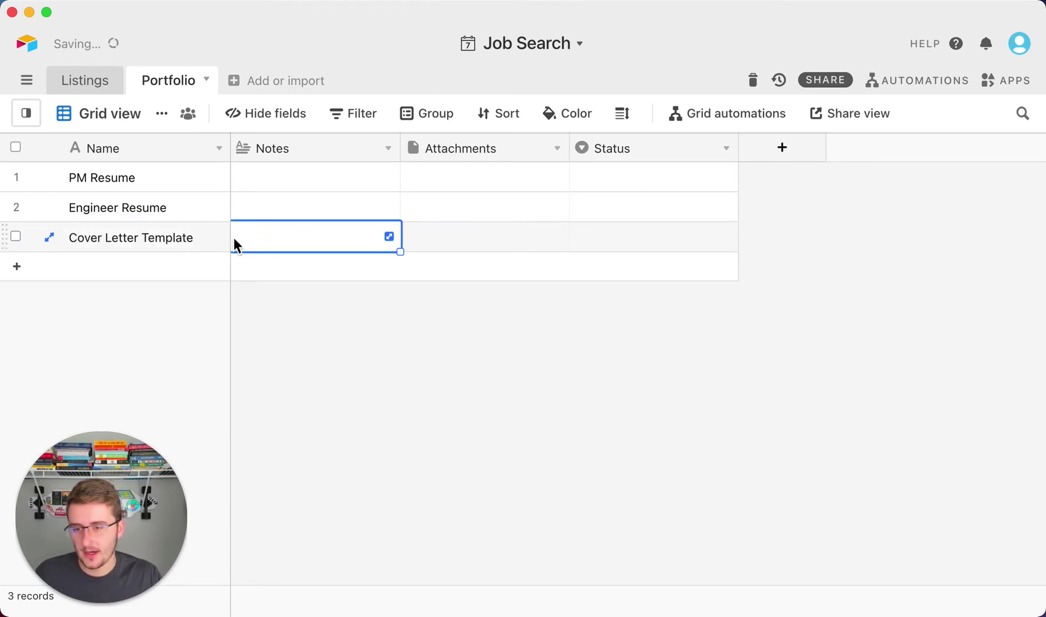
pyautogui.click(429, 232)
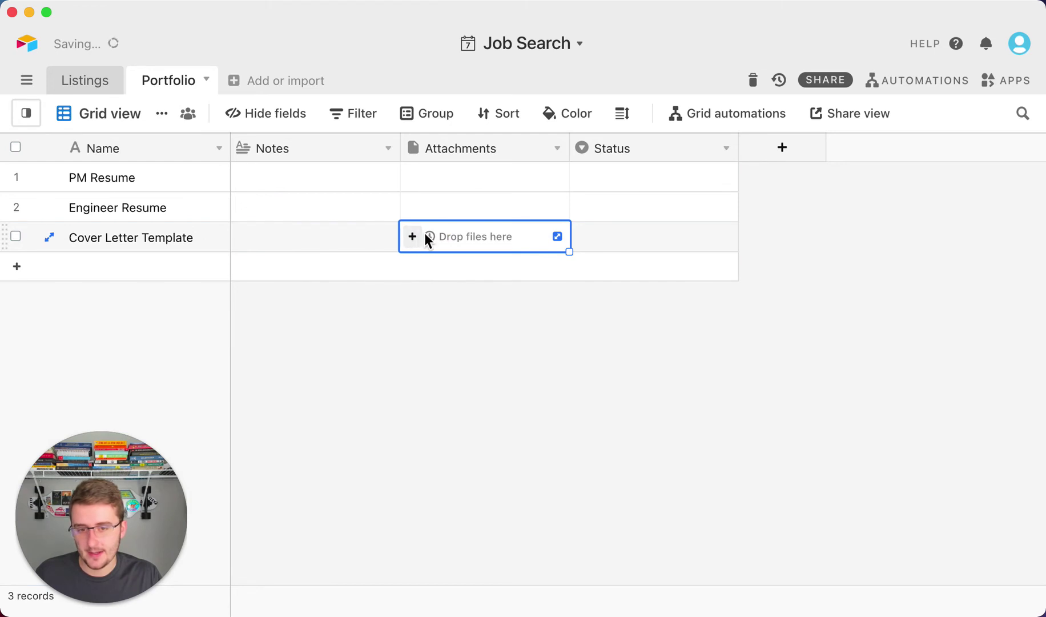
pyautogui.click(615, 178)
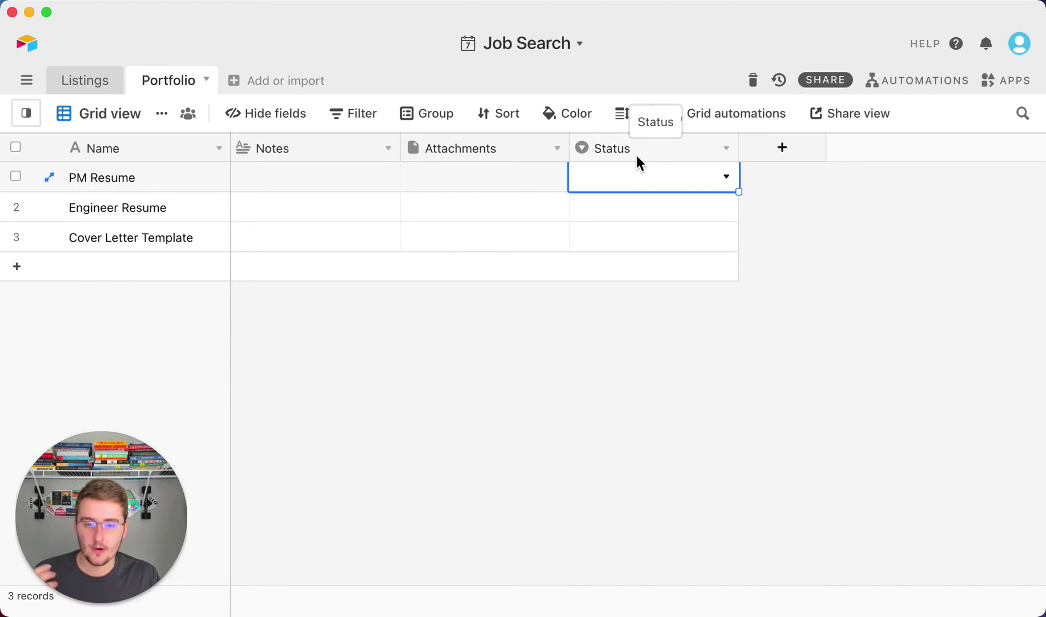
# Rename Status choices 'In progress' to Needs Work and 'Todo' to Rough Draft, and save
pyautogui.doubleClick(621, 145)
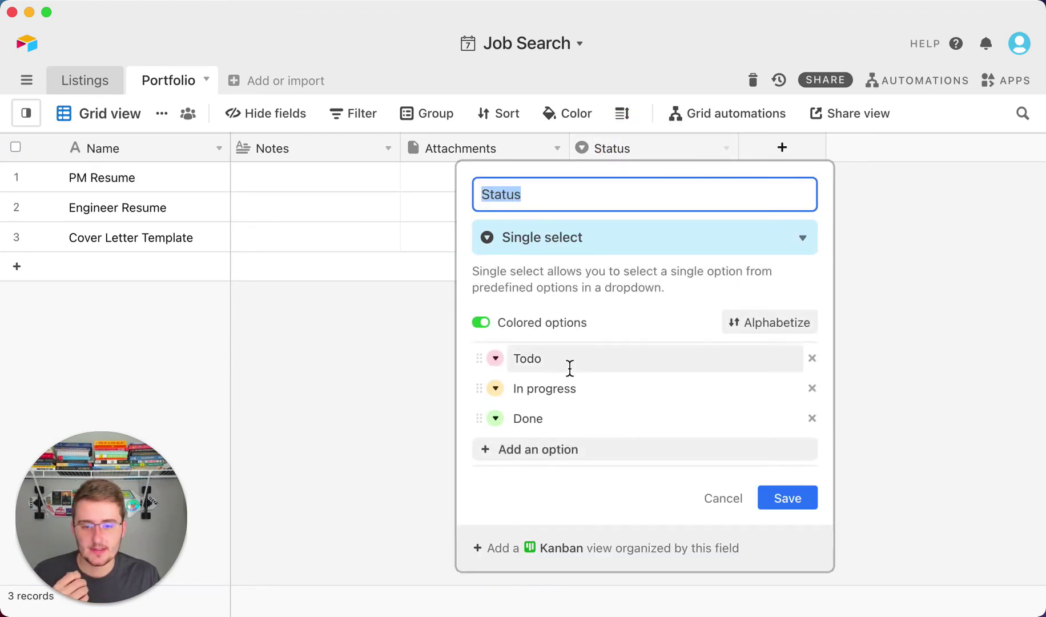
pyautogui.tripleClick(547, 390)
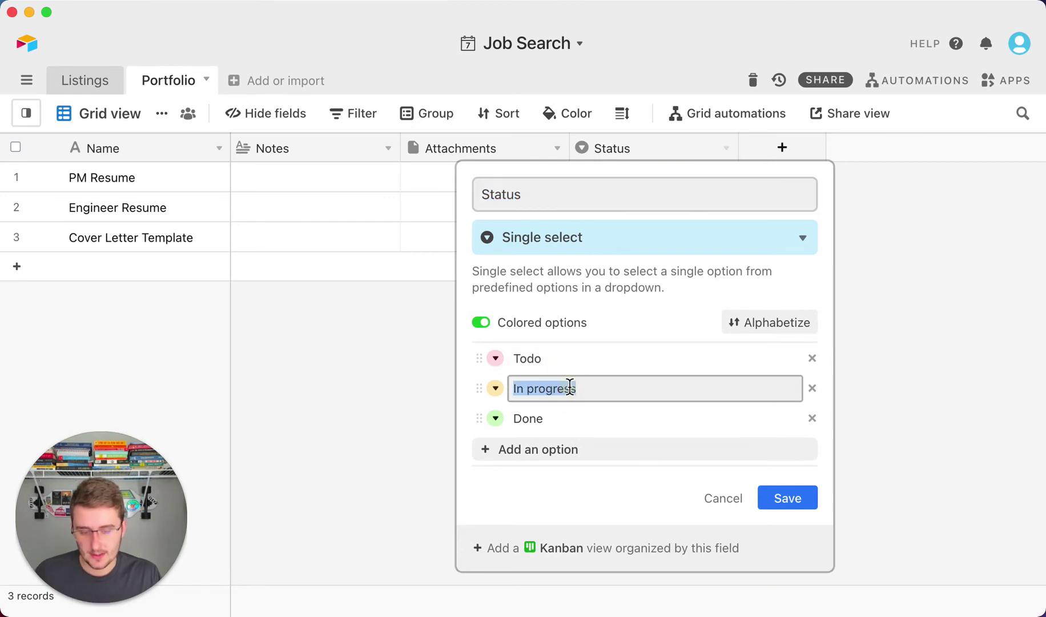
pyautogui.write('Needs Work')
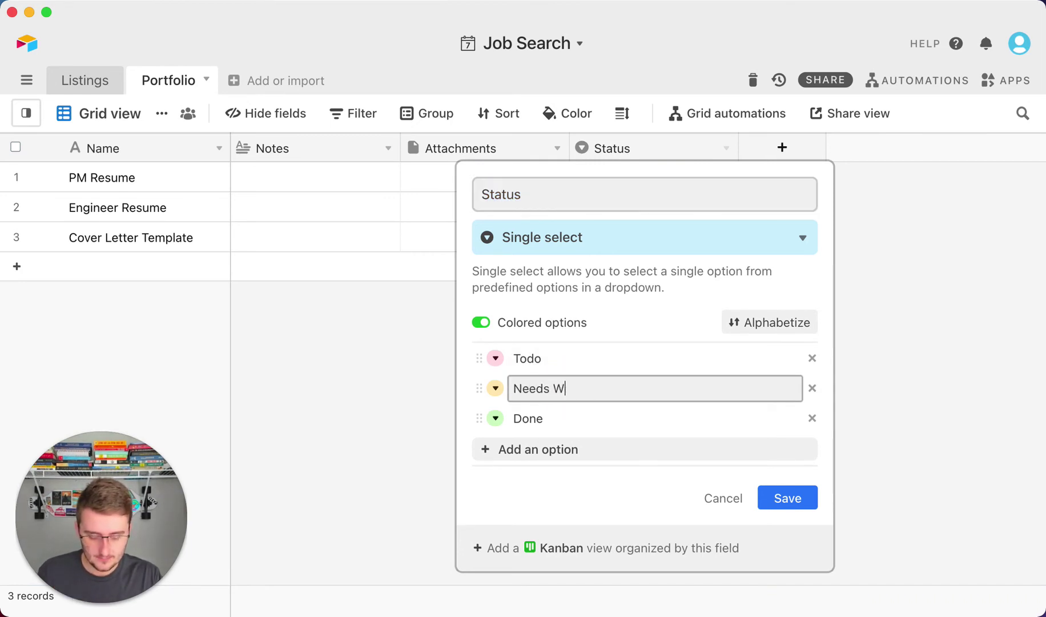
pyautogui.tripleClick(594, 359)
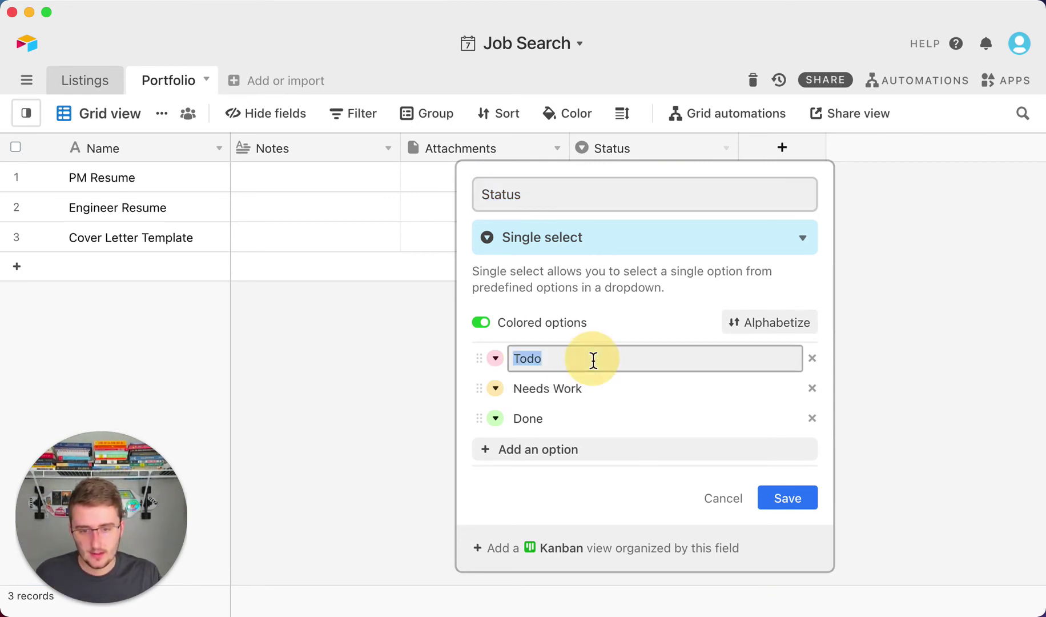
pyautogui.write('R')
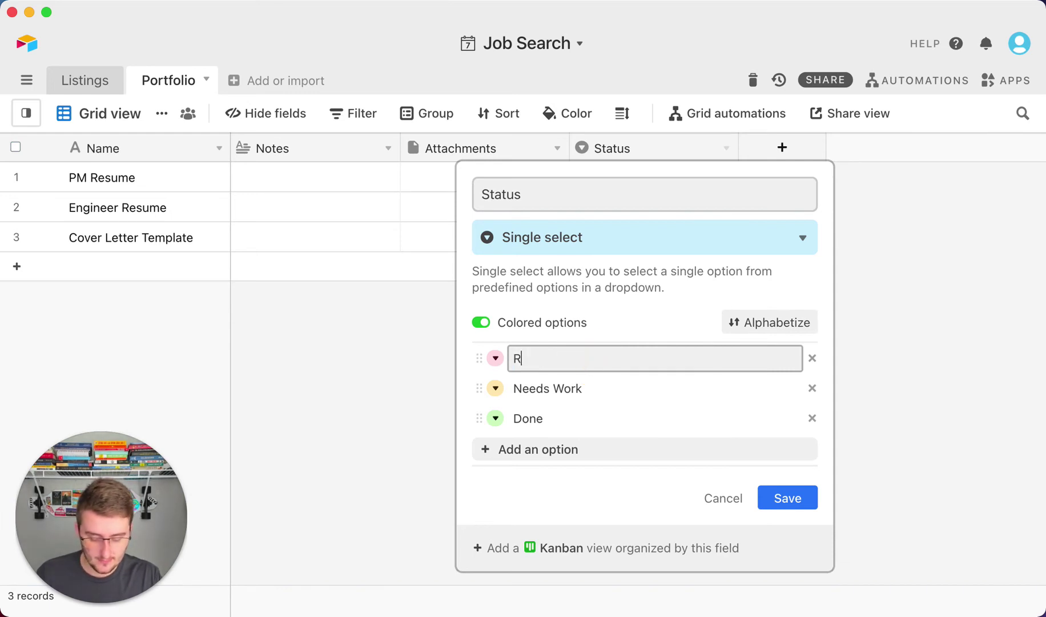
pyautogui.write('ough Draft')
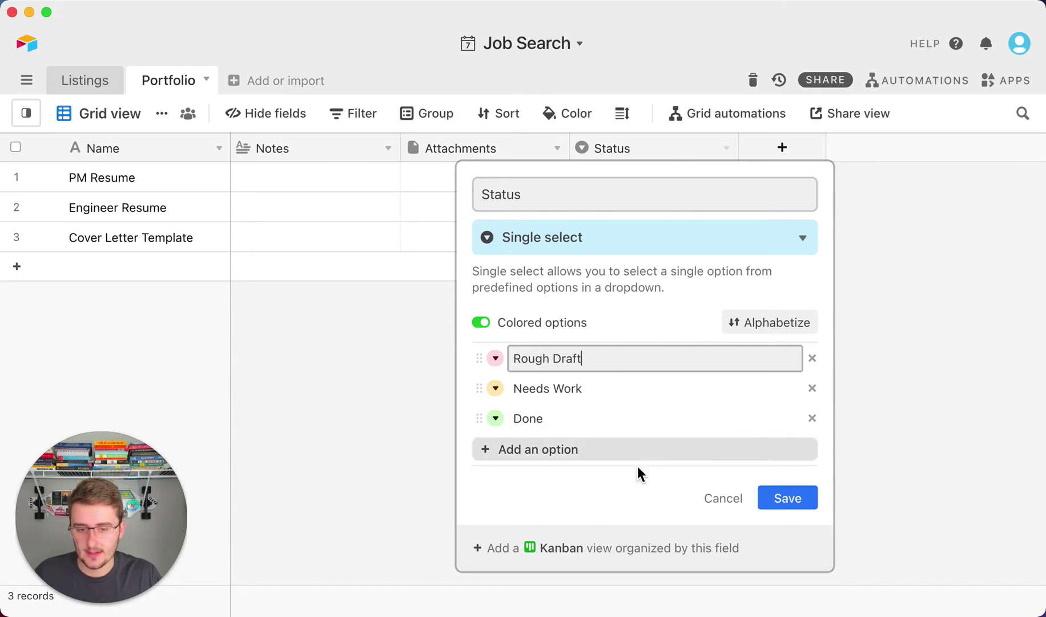
pyautogui.click(810, 497)
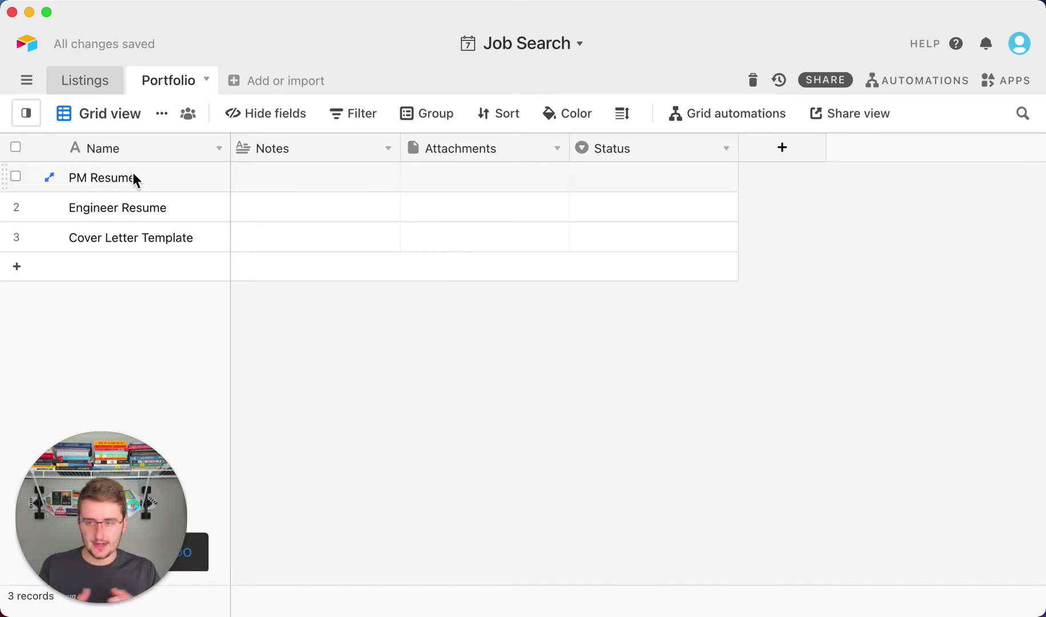
# In Listings, change the Company field's type to Link to another record
pyautogui.click(64, 83)
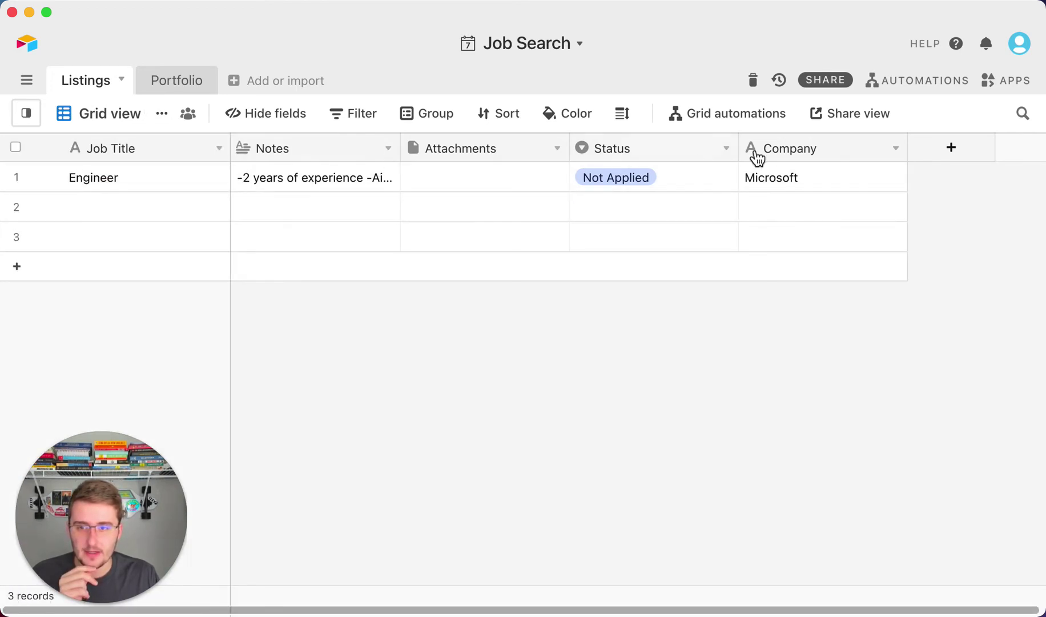
pyautogui.rightClick(829, 147)
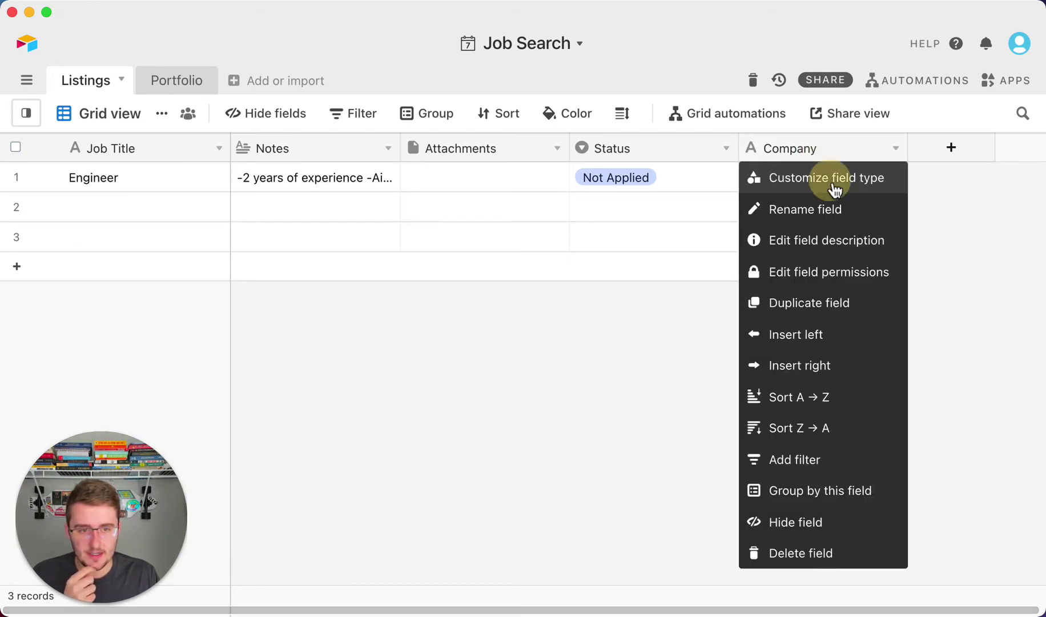
pyautogui.click(833, 188)
pyautogui.click(673, 251)
pyautogui.click(662, 275)
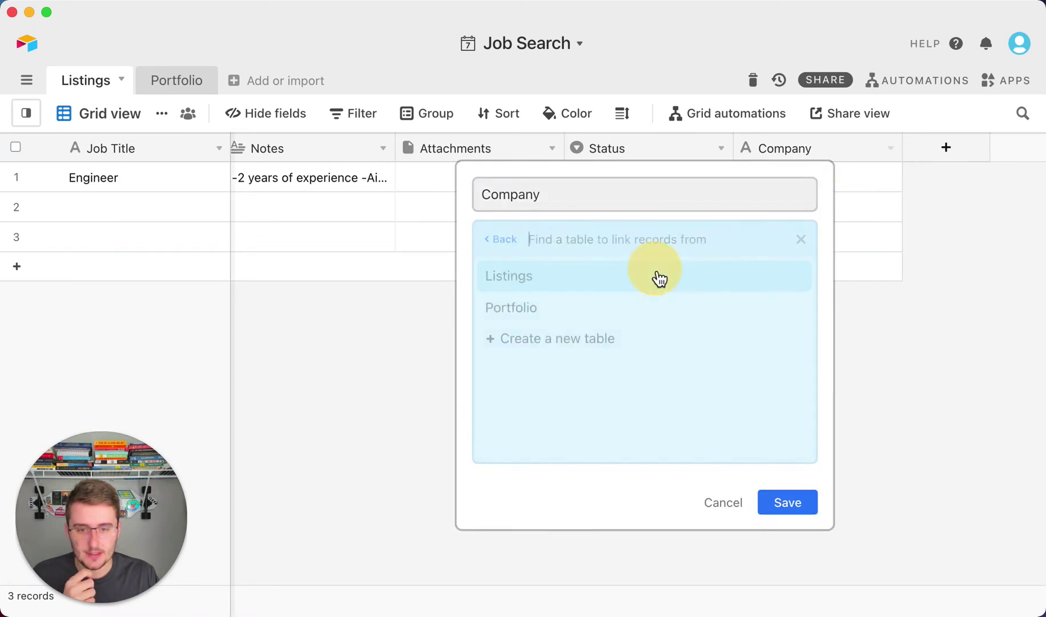
# Link it to a new Company table, allow only one record, save and skip lookups
pyautogui.click(614, 336)
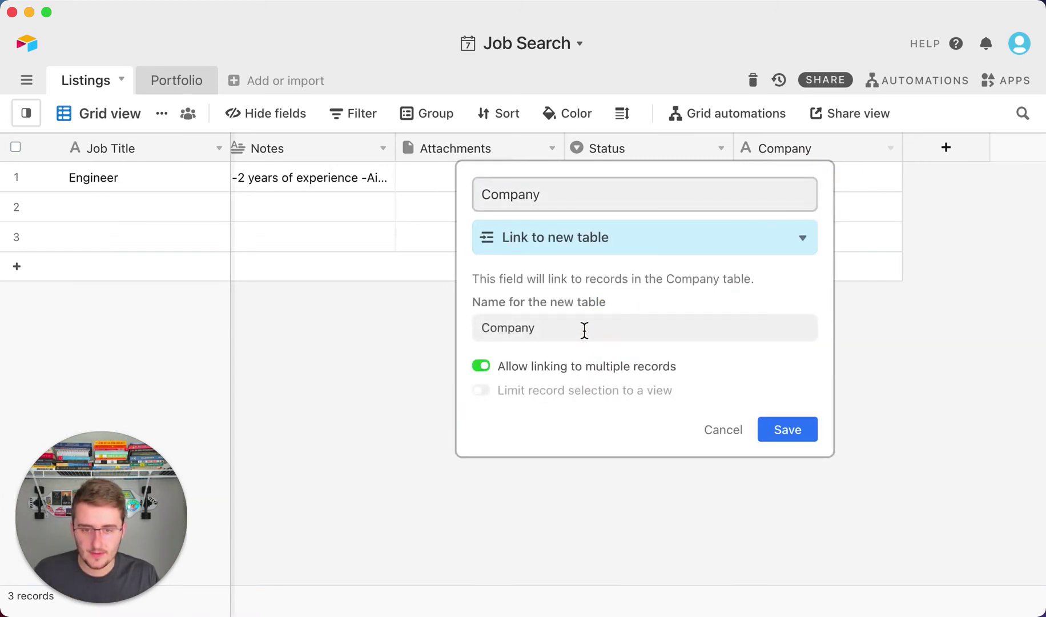
pyautogui.click(584, 330)
pyautogui.click(613, 298)
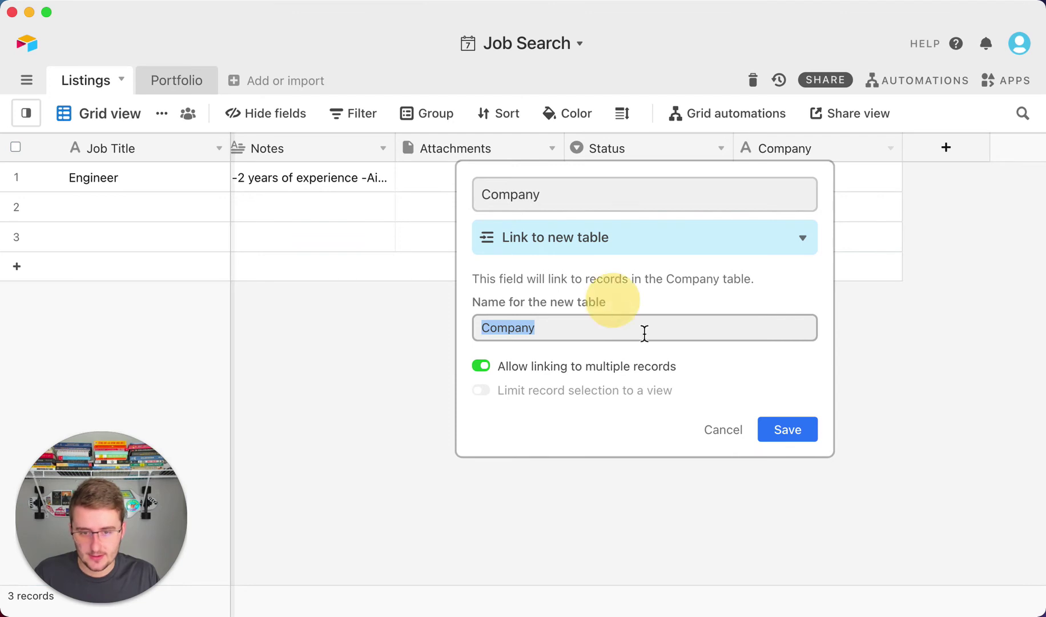
pyautogui.click(610, 371)
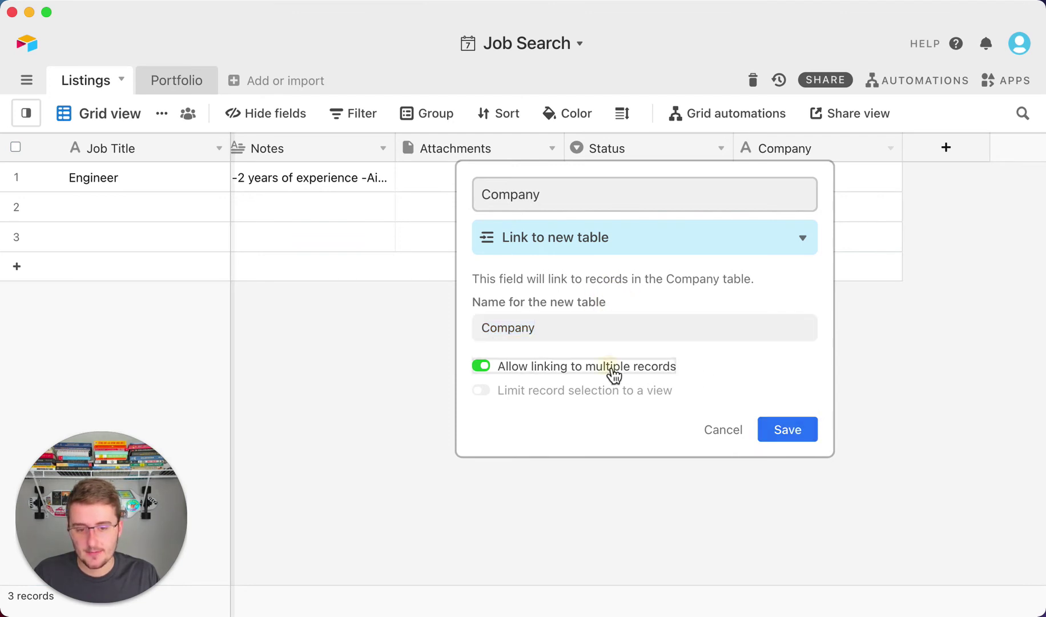
pyautogui.click(793, 432)
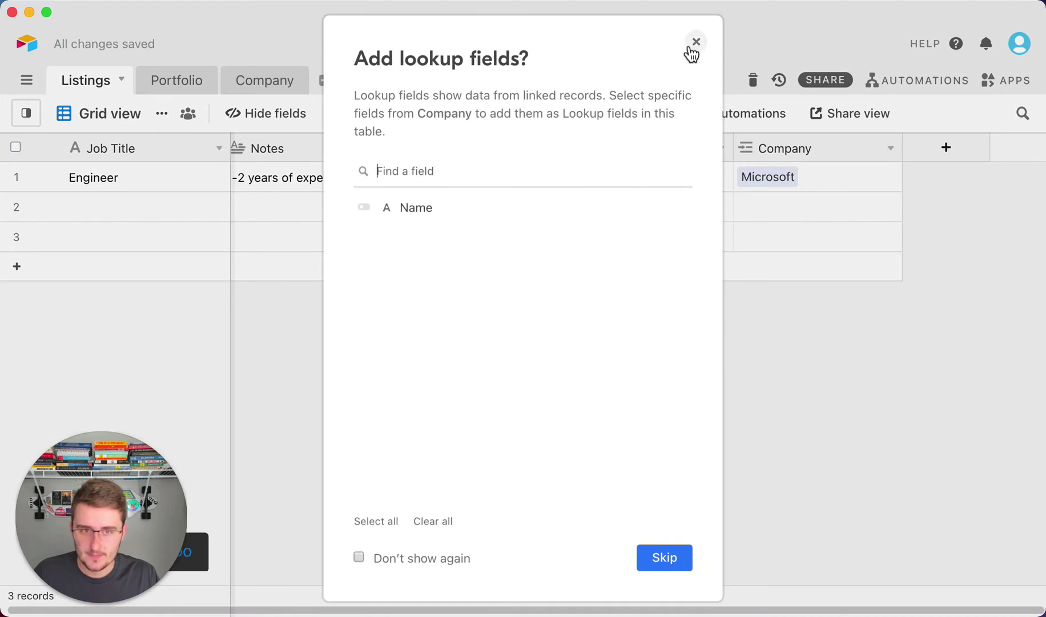
pyautogui.click(695, 42)
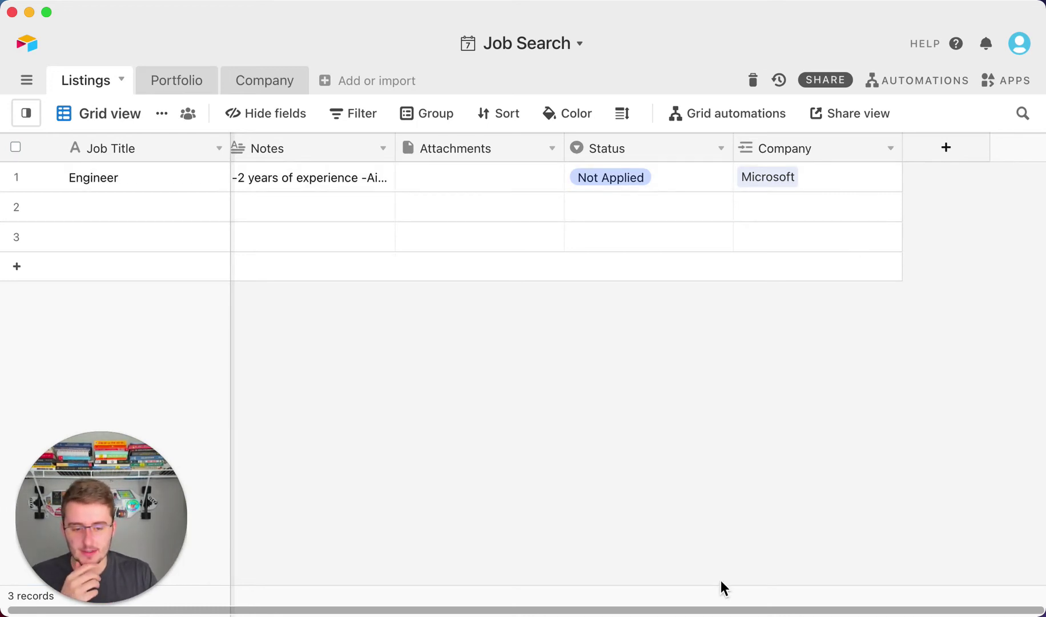
pyautogui.moveTo(694, 609); pyautogui.dragTo(649, 605)
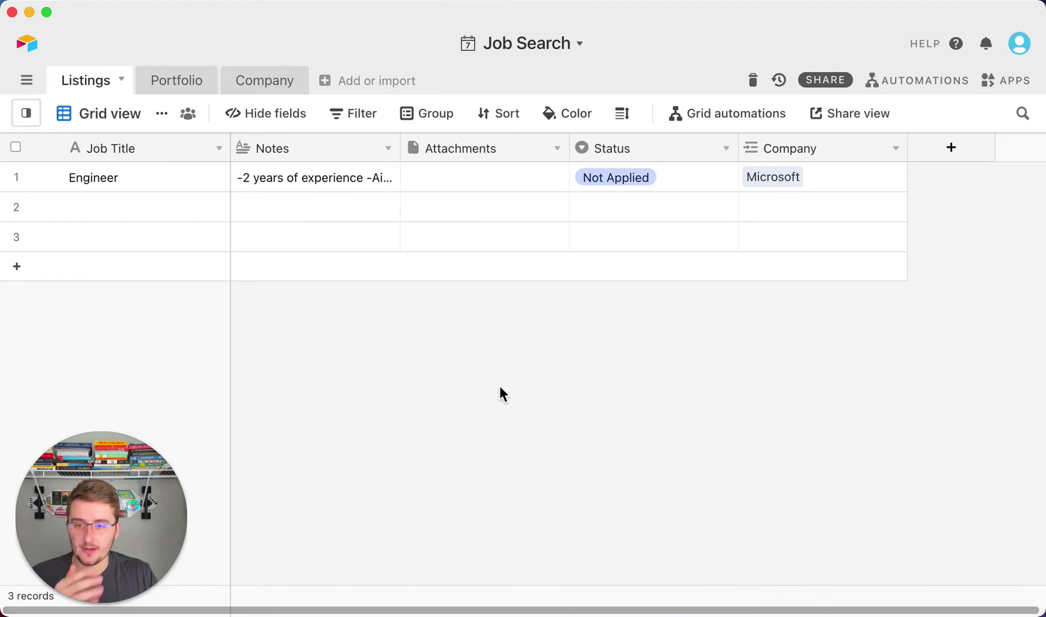
# Create a new empty table named Contacts
pyautogui.click(333, 87)
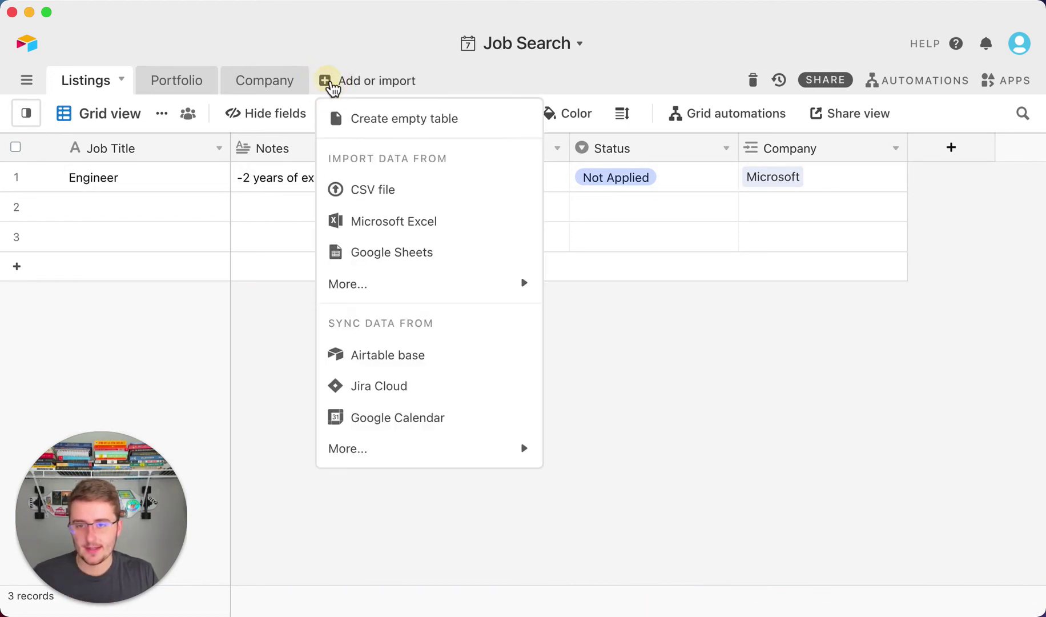
pyautogui.click(358, 120)
pyautogui.write('Co')
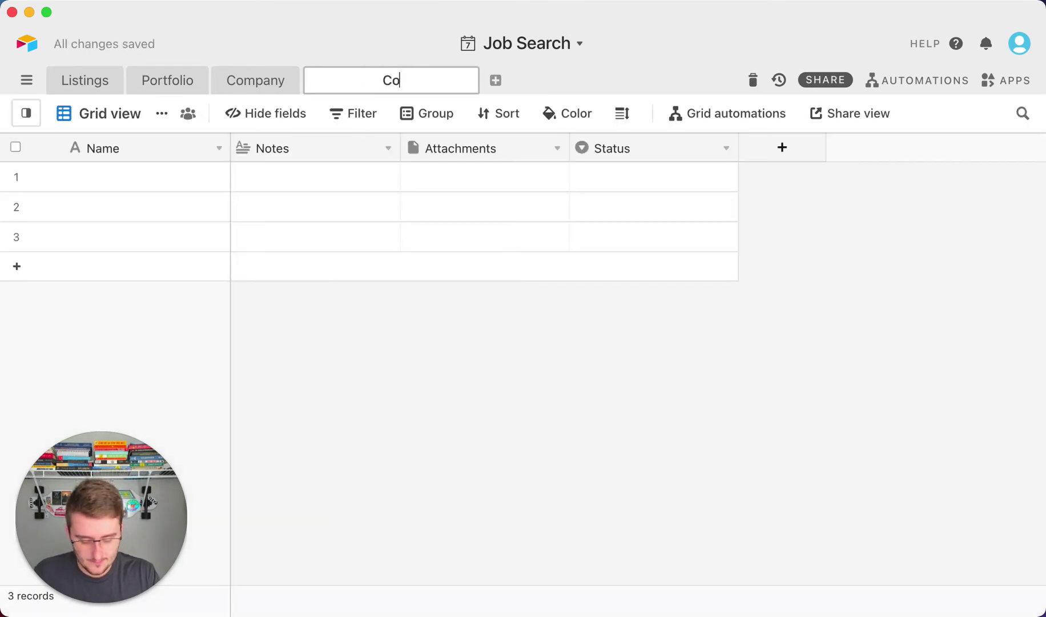
pyautogui.write('ntacts')
pyautogui.click(330, 437)
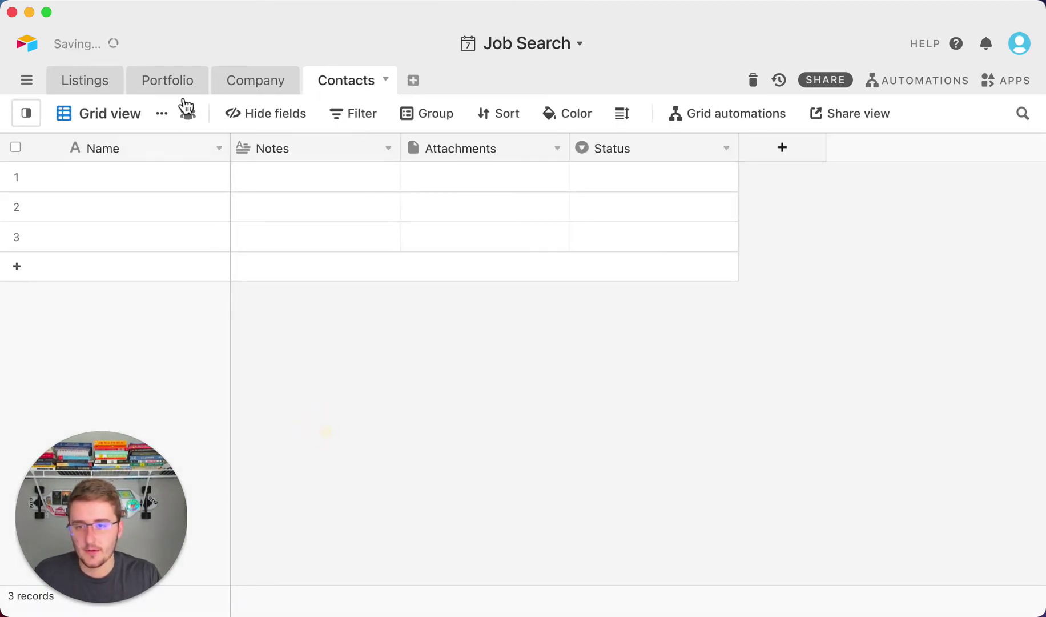
# Delete the Attachments and Status fields from Contacts
pyautogui.rightClick(311, 151)
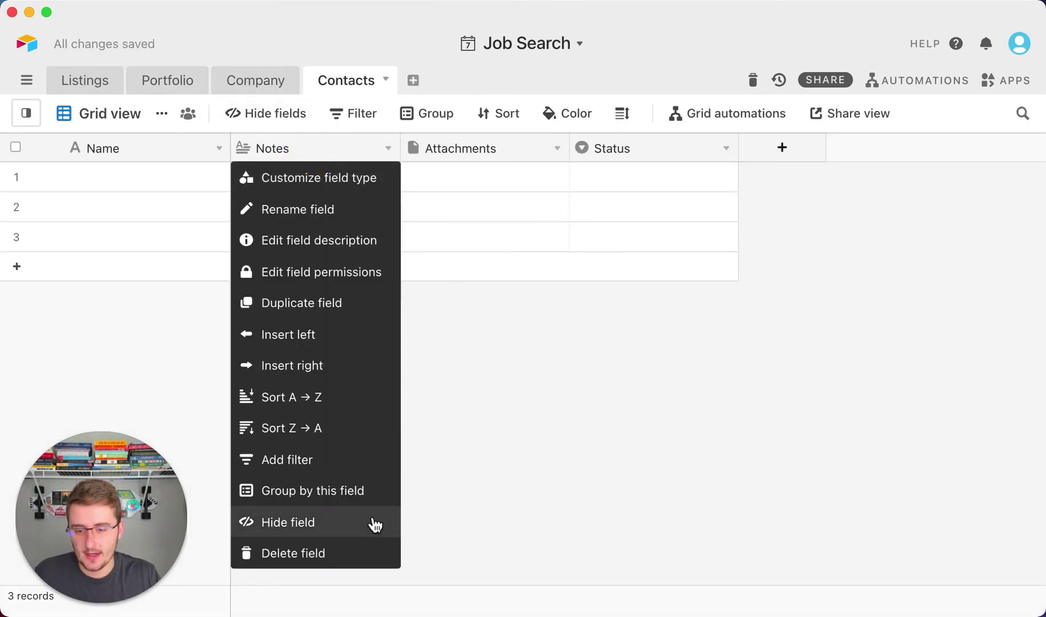
pyautogui.rightClick(479, 148)
pyautogui.click(484, 553)
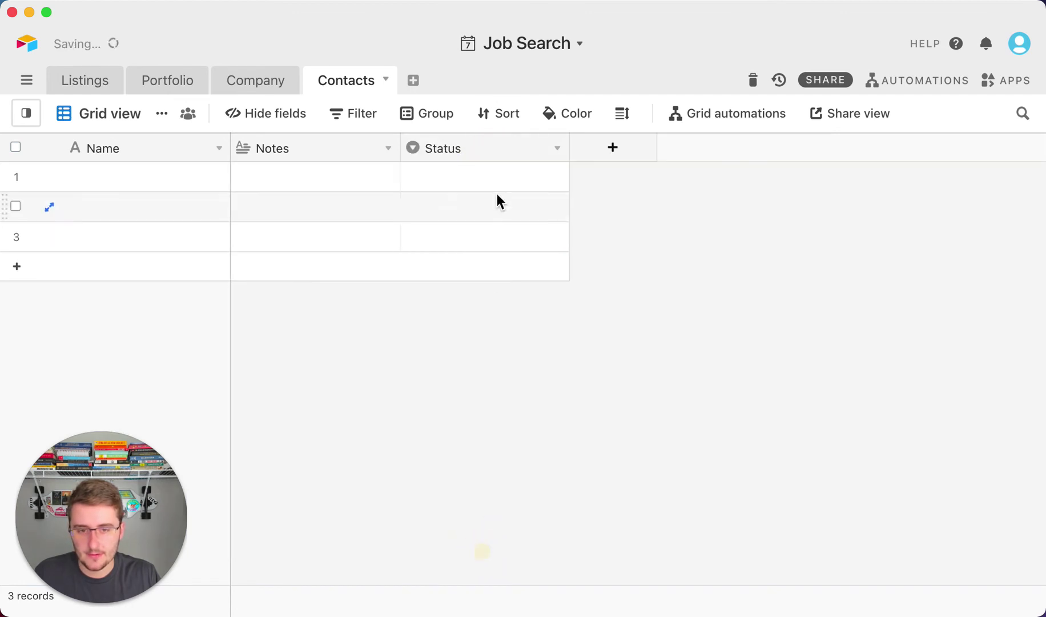
pyautogui.rightClick(480, 149)
pyautogui.click(485, 553)
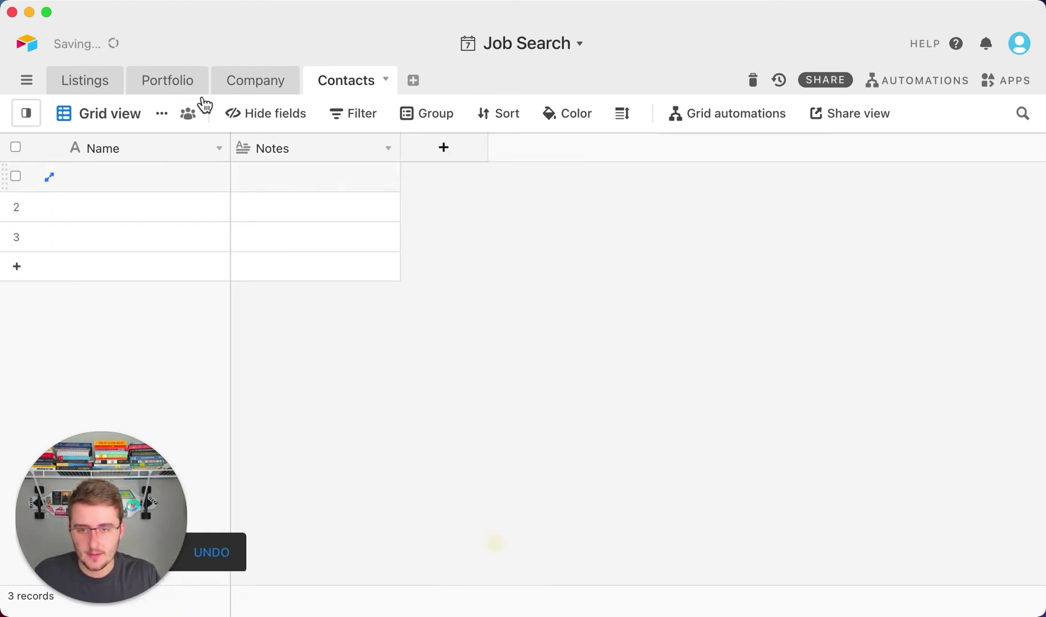
# In Listings, add a URL field named Link right of Notes
pyautogui.click(117, 87)
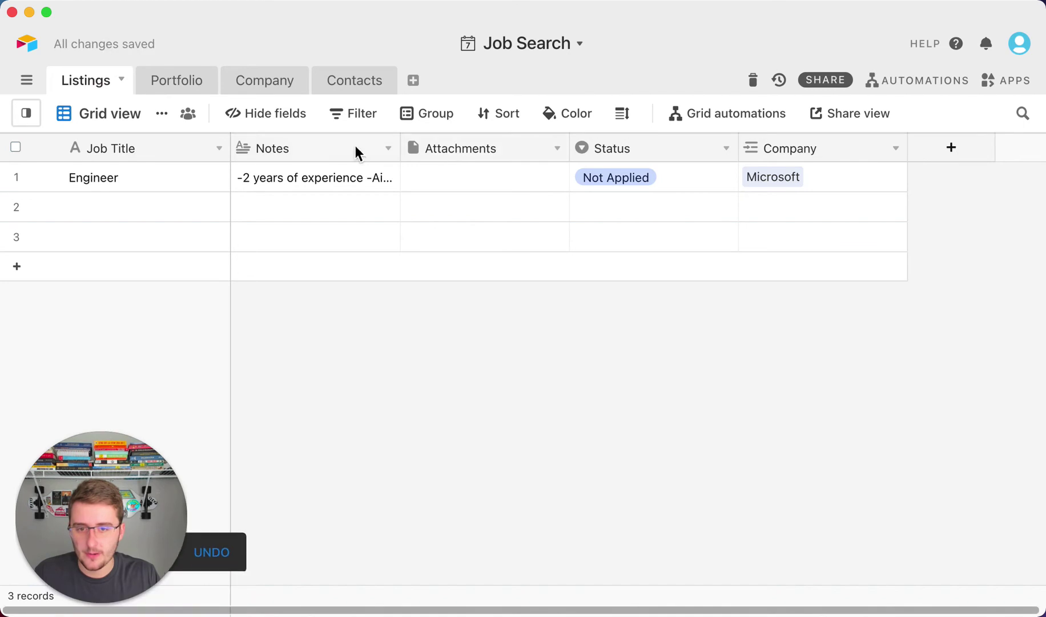
pyautogui.rightClick(352, 143)
pyautogui.click(377, 377)
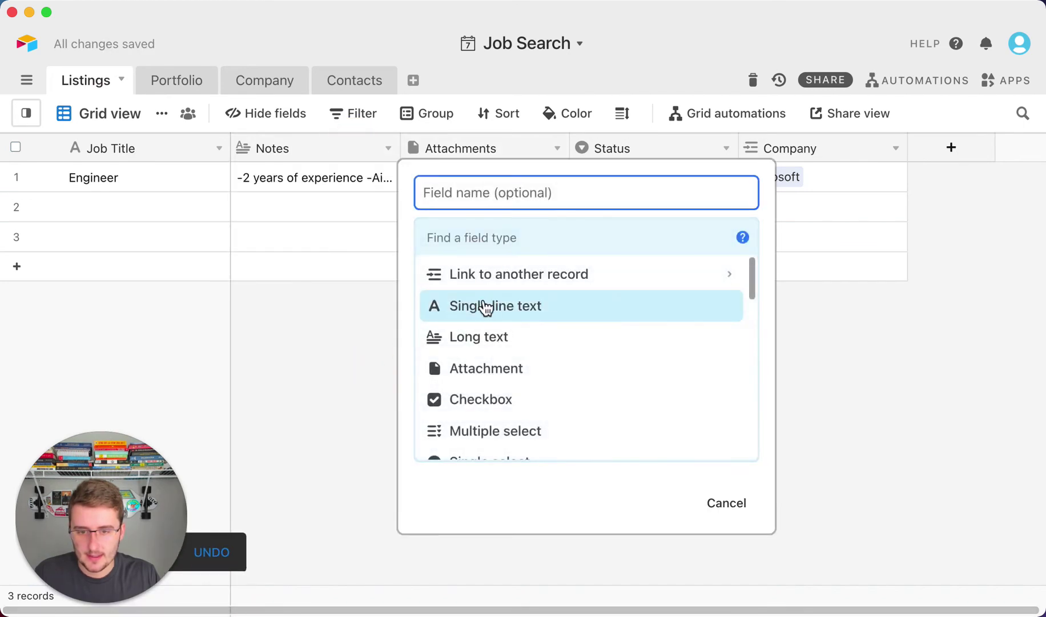
pyautogui.scroll(-5, 485, 341)
pyautogui.click(468, 386)
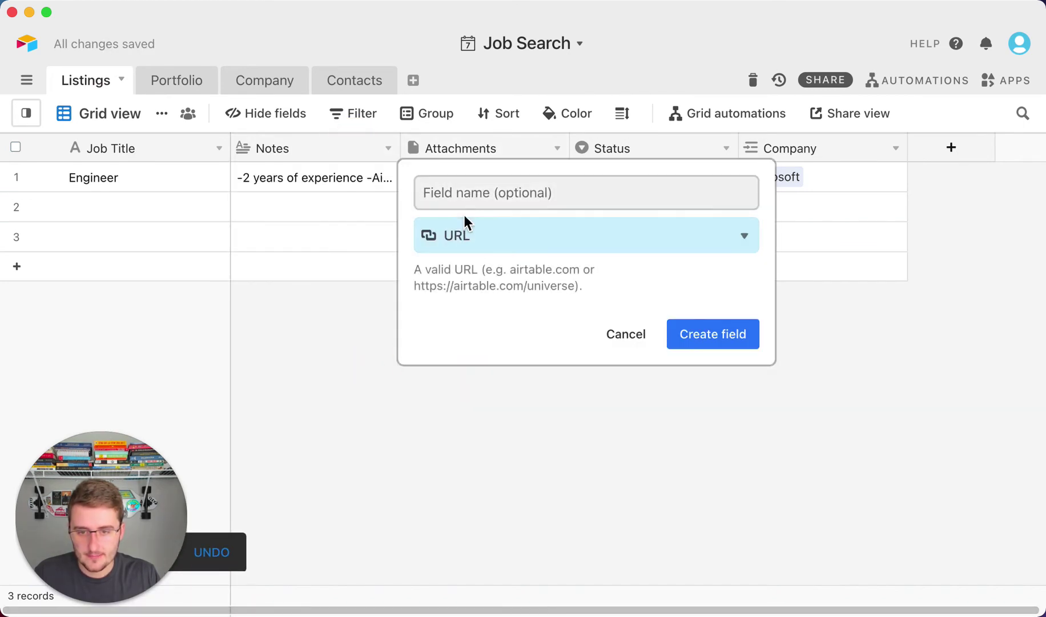
pyautogui.write('Link')
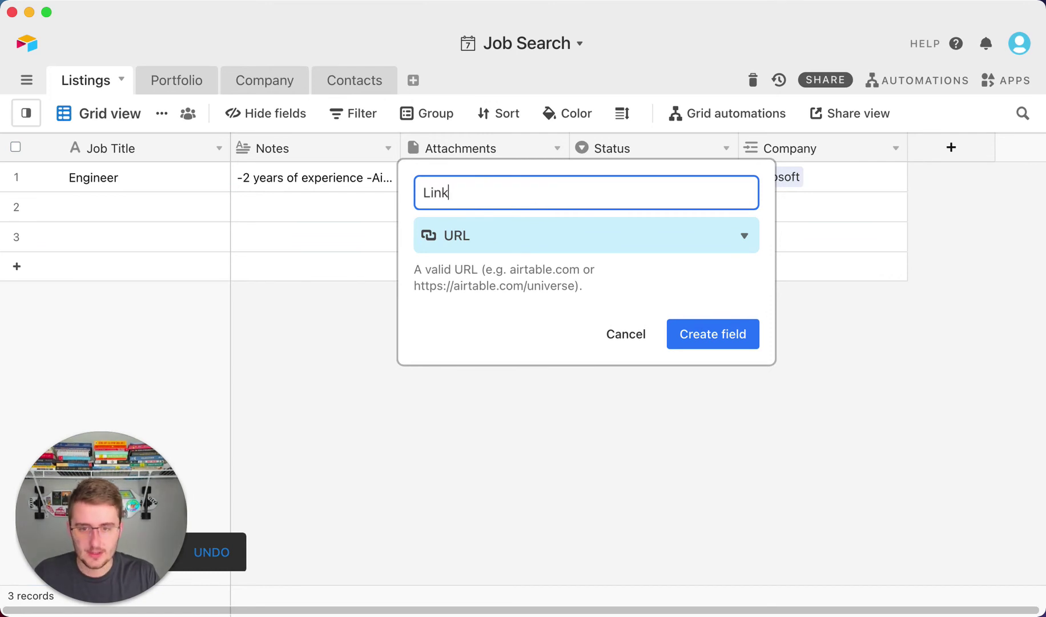
pyautogui.click(710, 331)
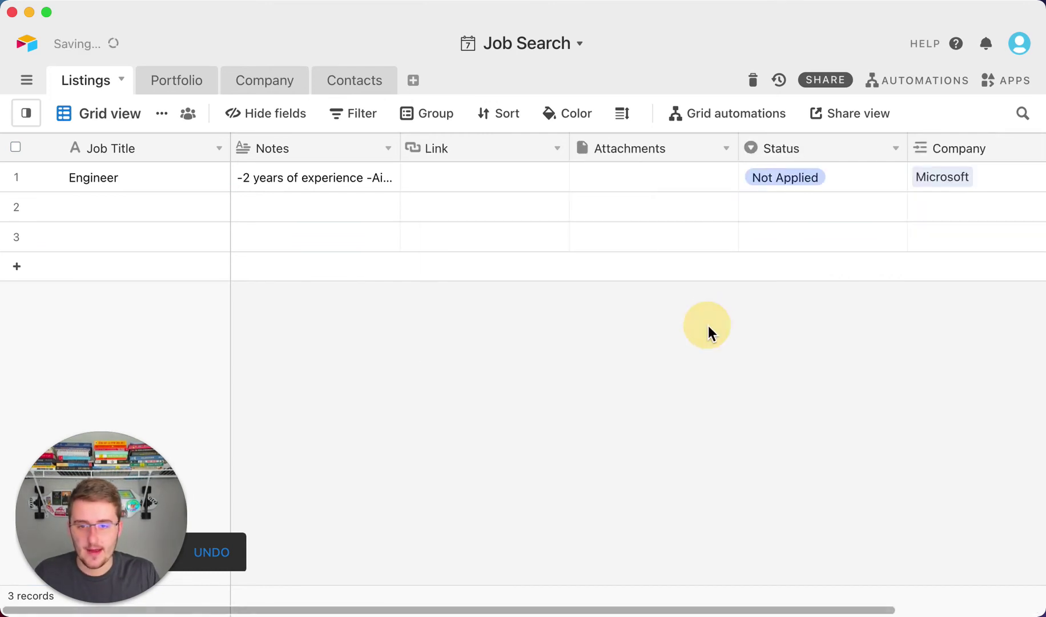
# Add a Phone number field to the Contacts table
pyautogui.click(377, 81)
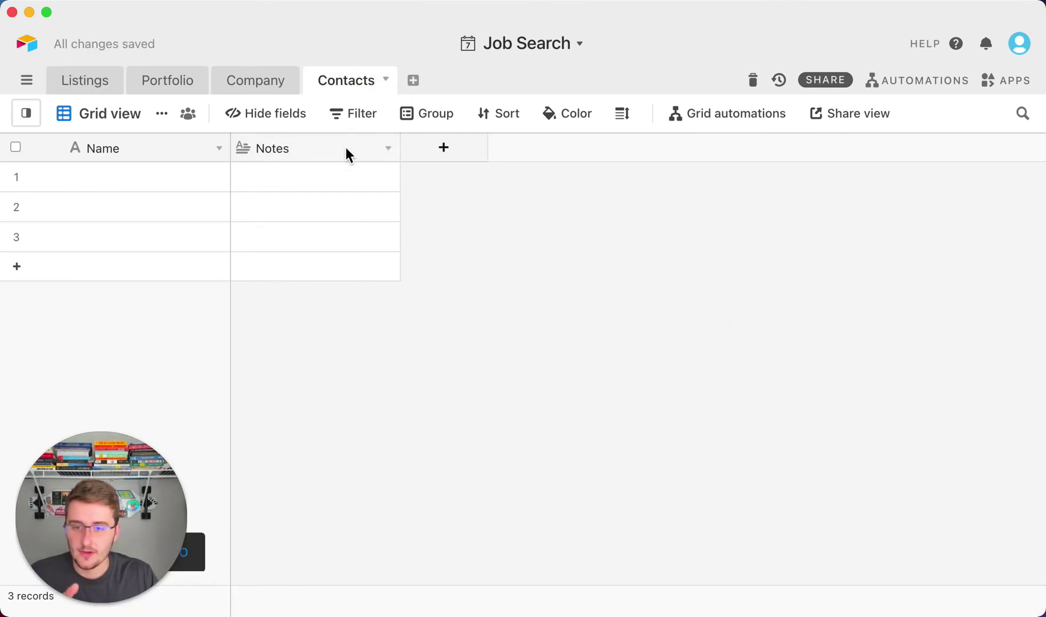
pyautogui.click(483, 149)
pyautogui.scroll(-4, 519, 346)
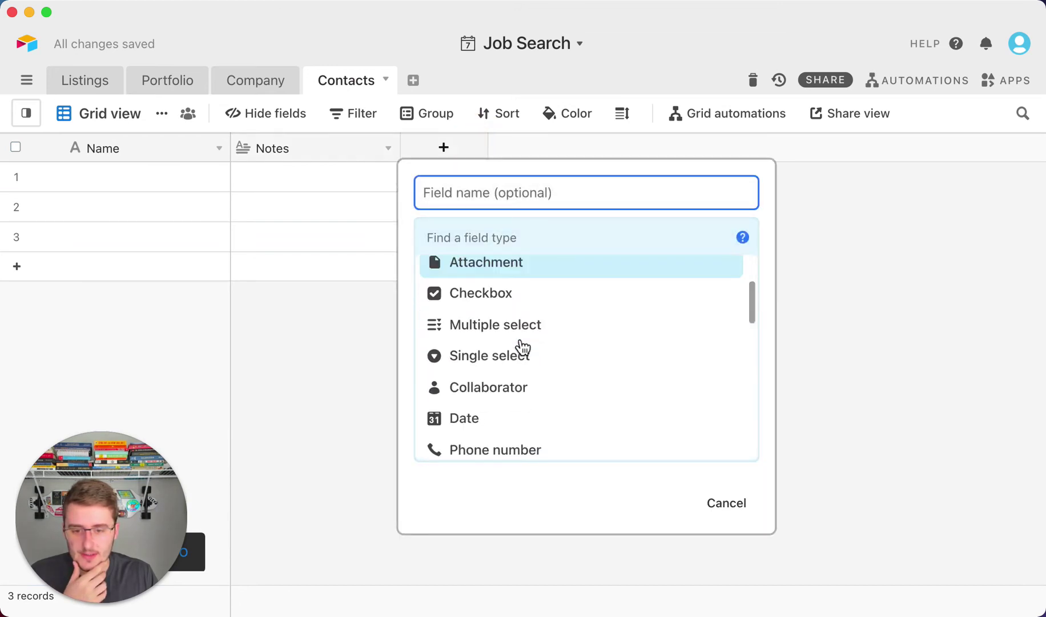
pyautogui.click(507, 376)
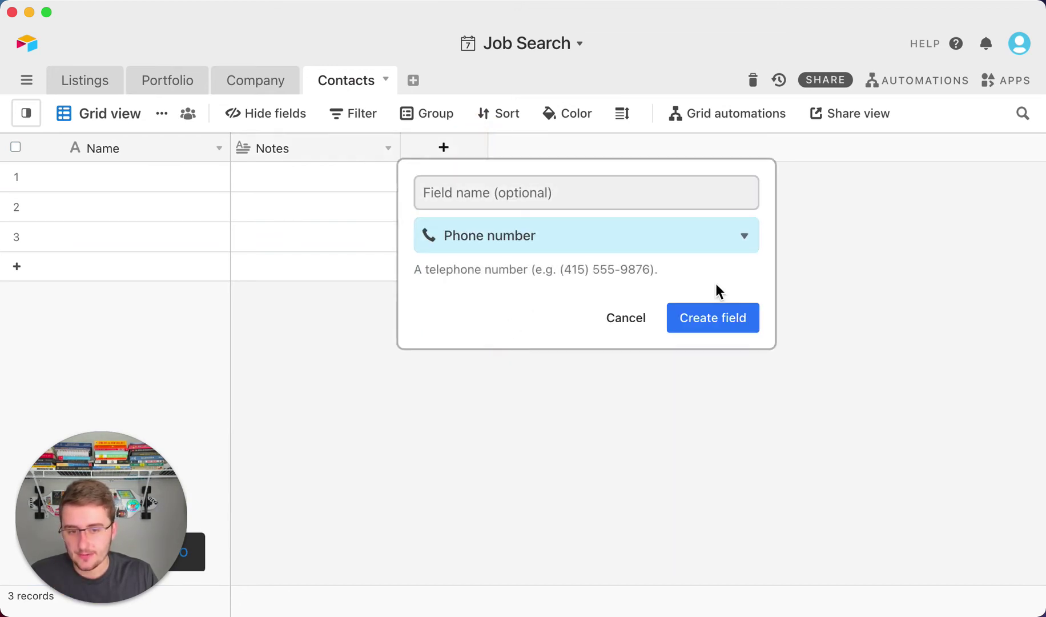
pyautogui.click(721, 309)
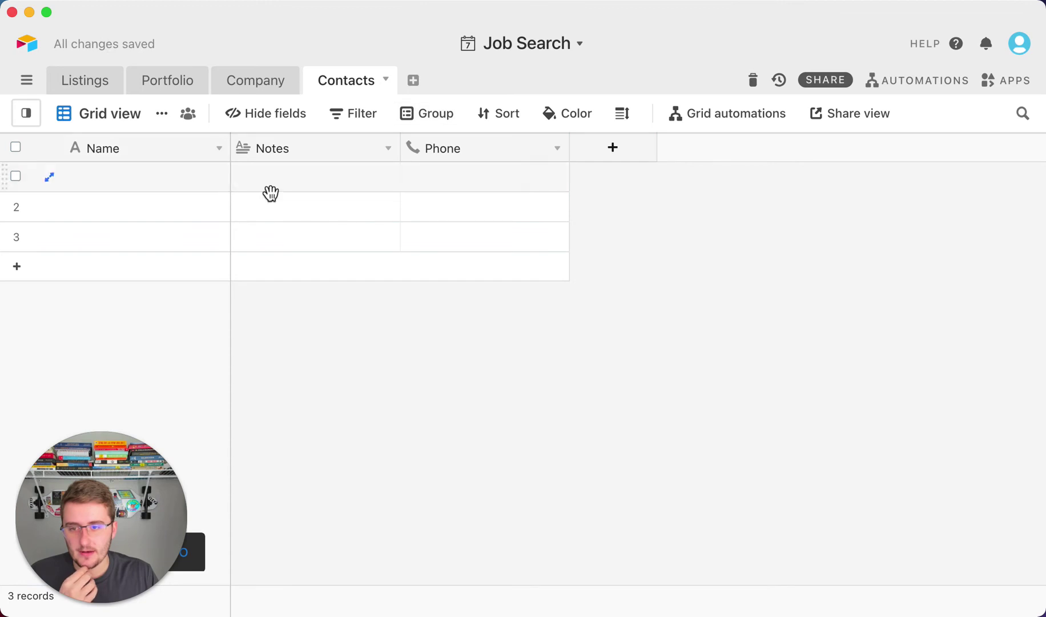
# Insert a single line text field named Role right of Name
pyautogui.click(168, 180)
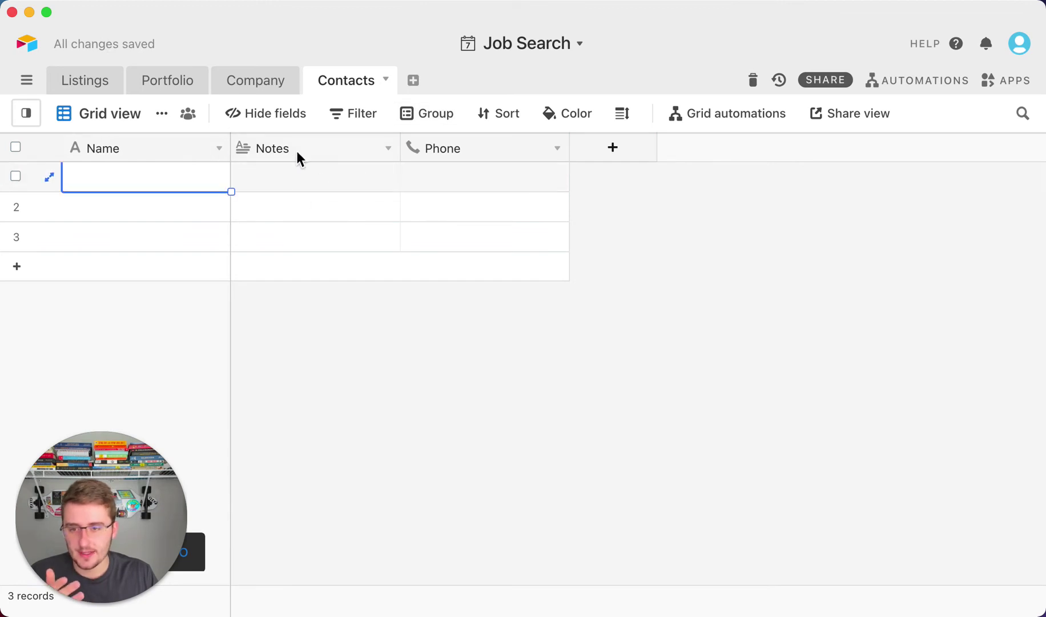
pyautogui.rightClick(161, 151)
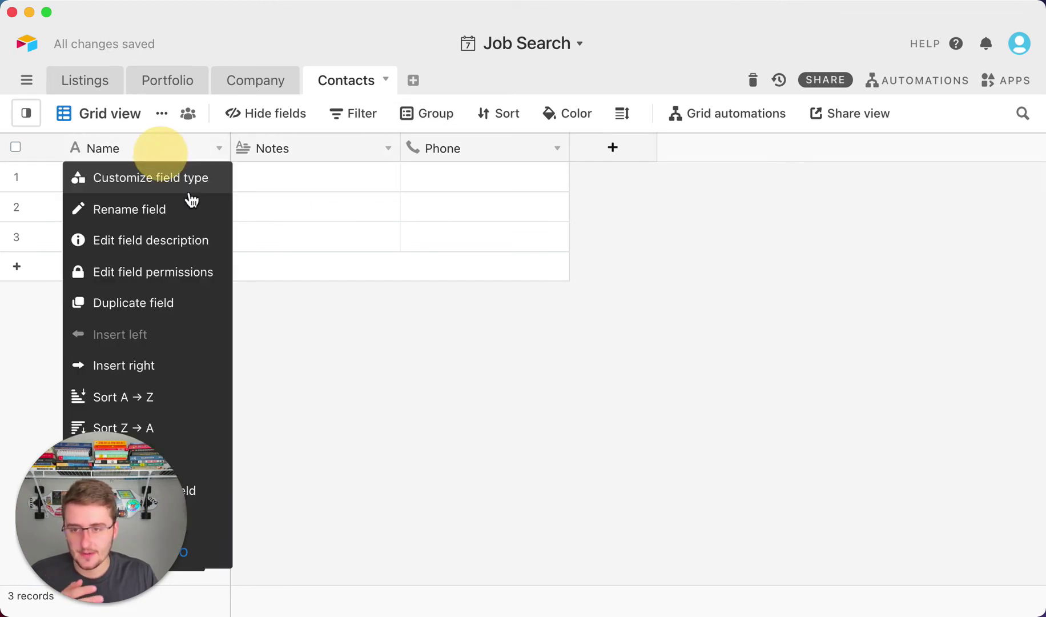
pyautogui.click(193, 376)
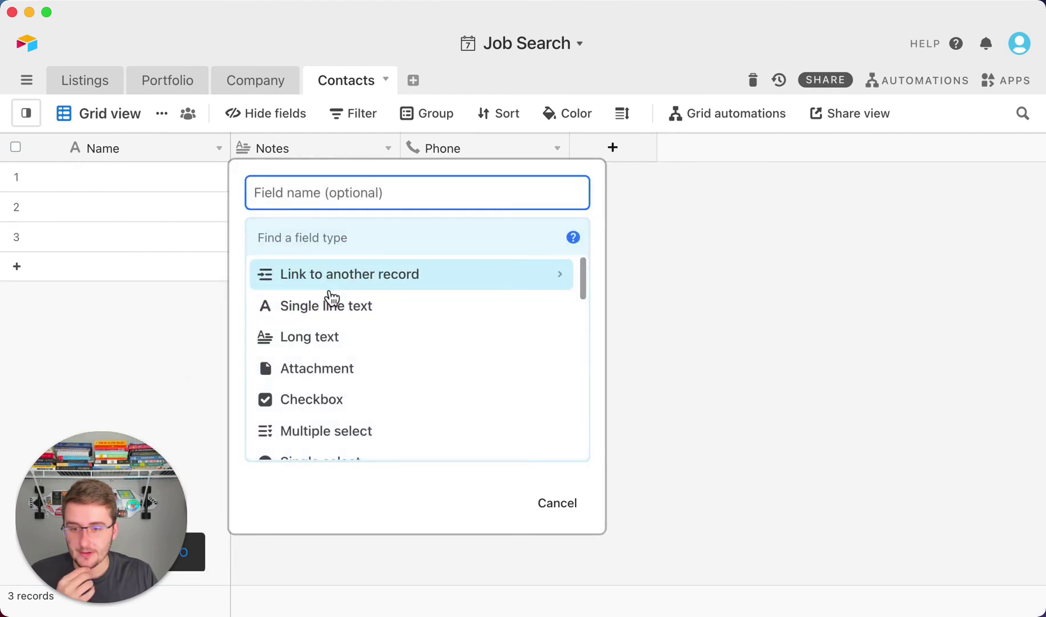
pyautogui.click(327, 308)
pyautogui.click(317, 193)
pyautogui.write('Role')
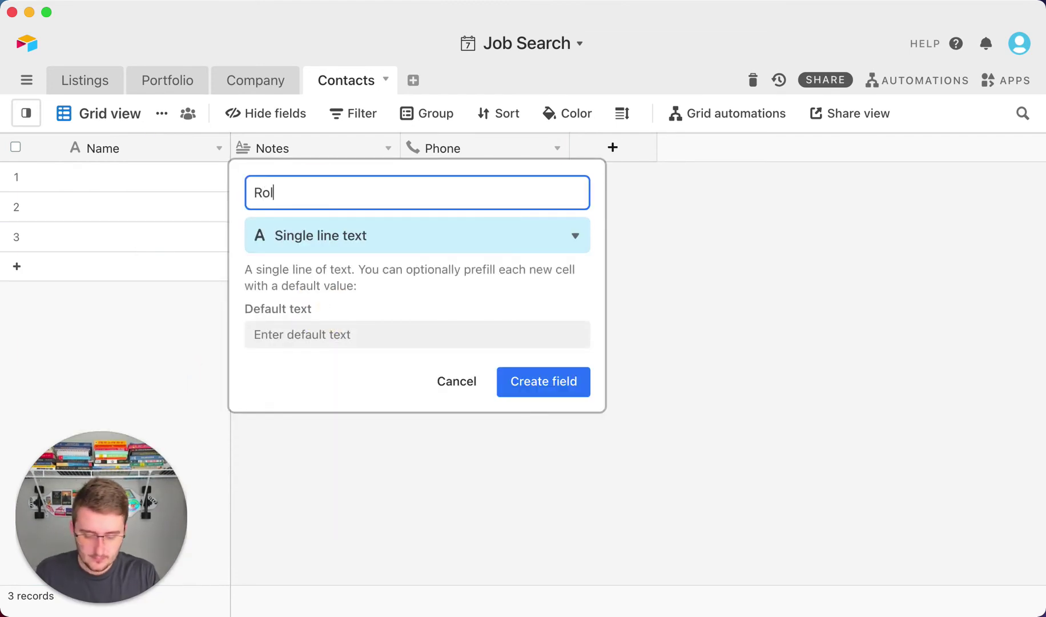
pyautogui.click(560, 381)
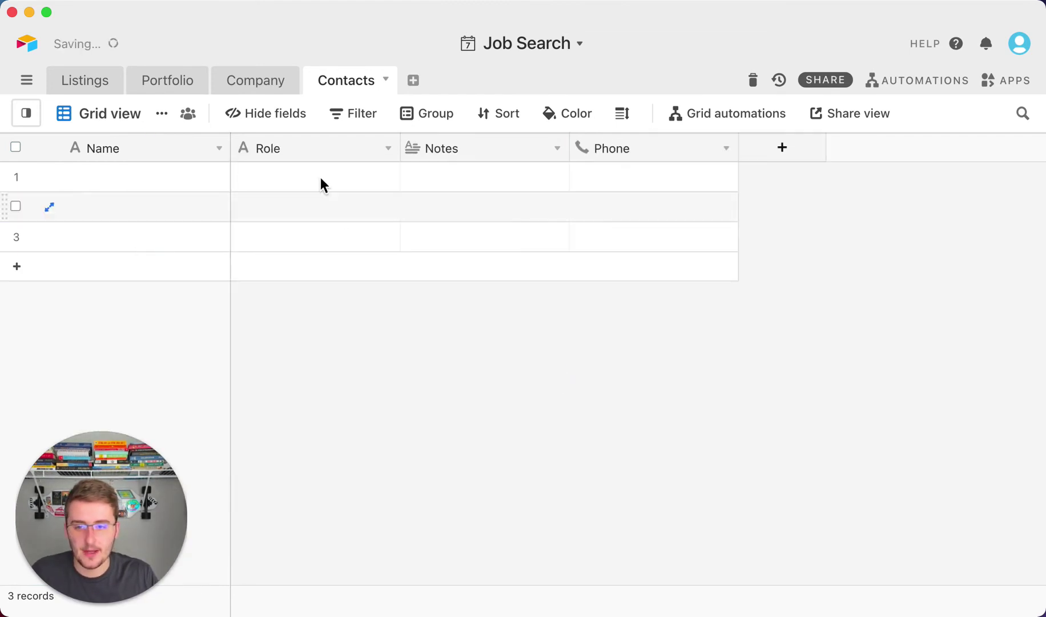
# Add a Company field linking to the Company table, skipping lookup fields
pyautogui.click(794, 157)
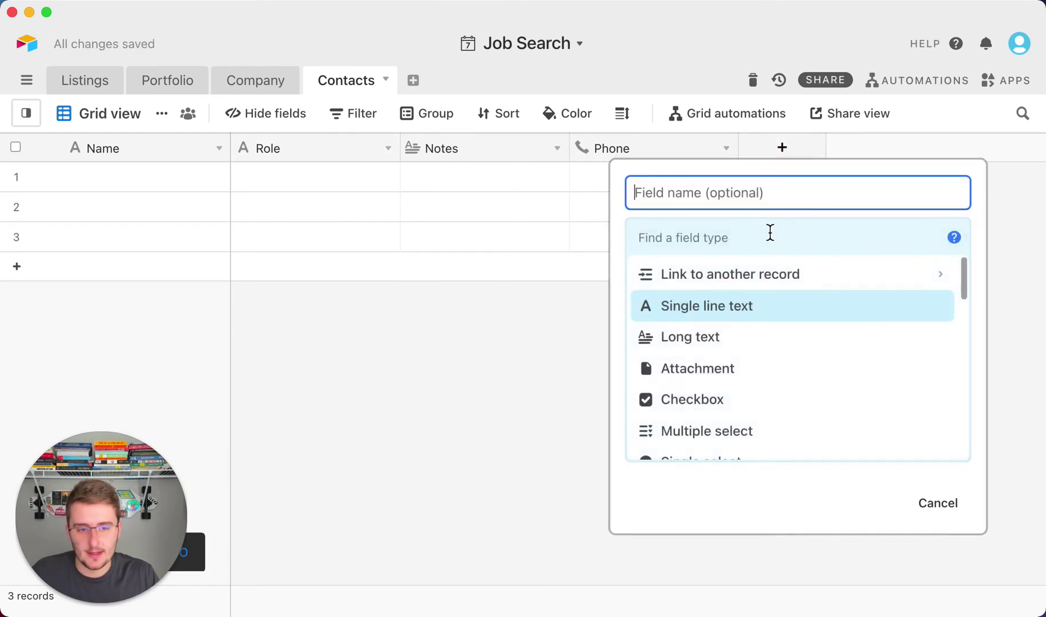
pyautogui.click(766, 271)
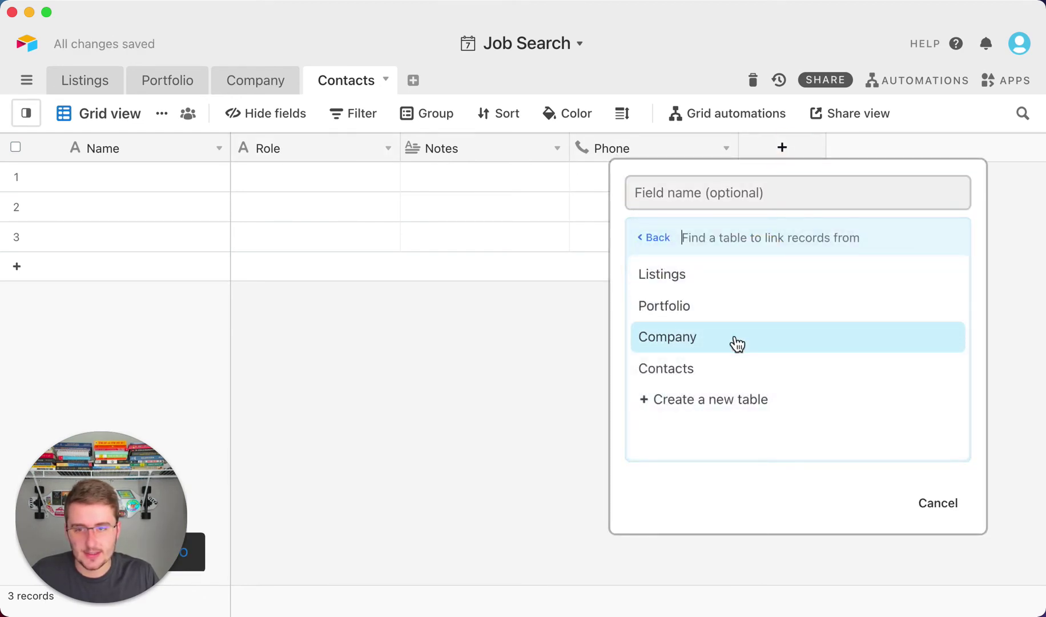
pyautogui.click(738, 340)
pyautogui.click(960, 372)
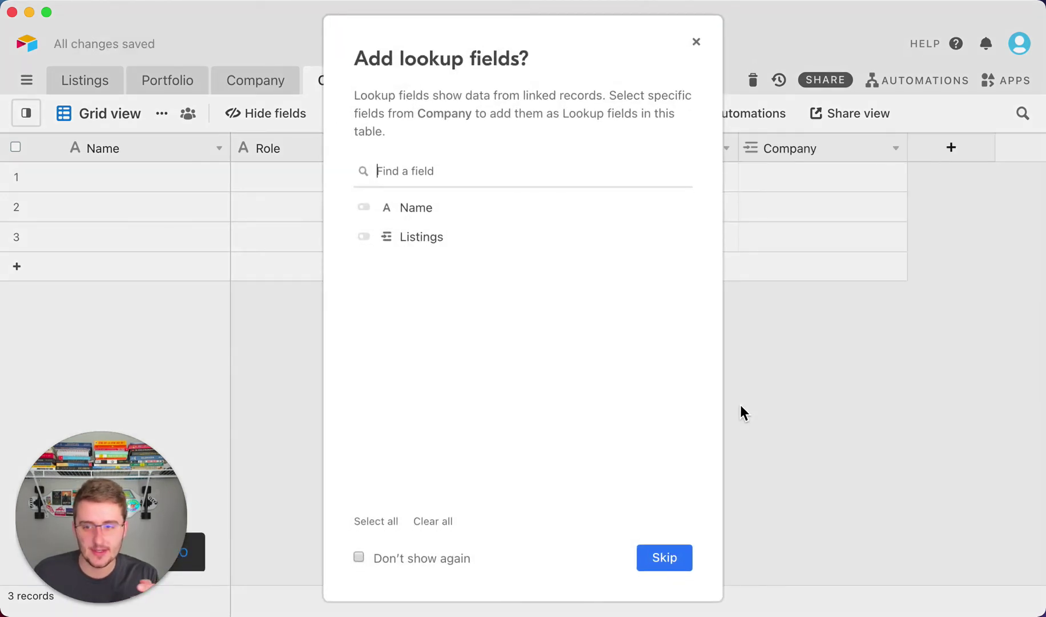
pyautogui.click(665, 556)
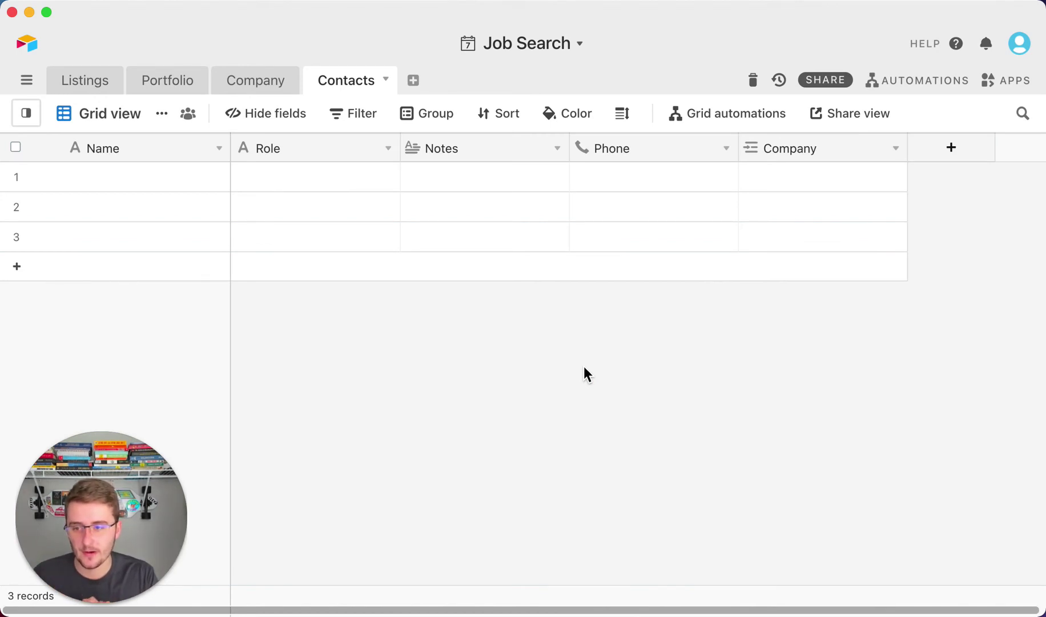
pyautogui.click(468, 201)
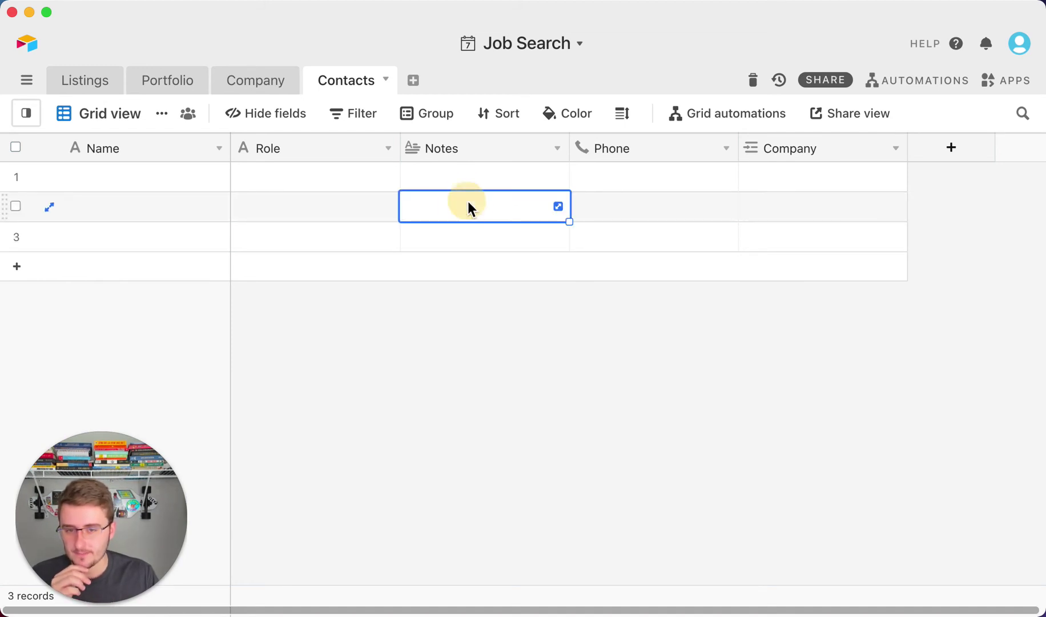
pyautogui.click(468, 201)
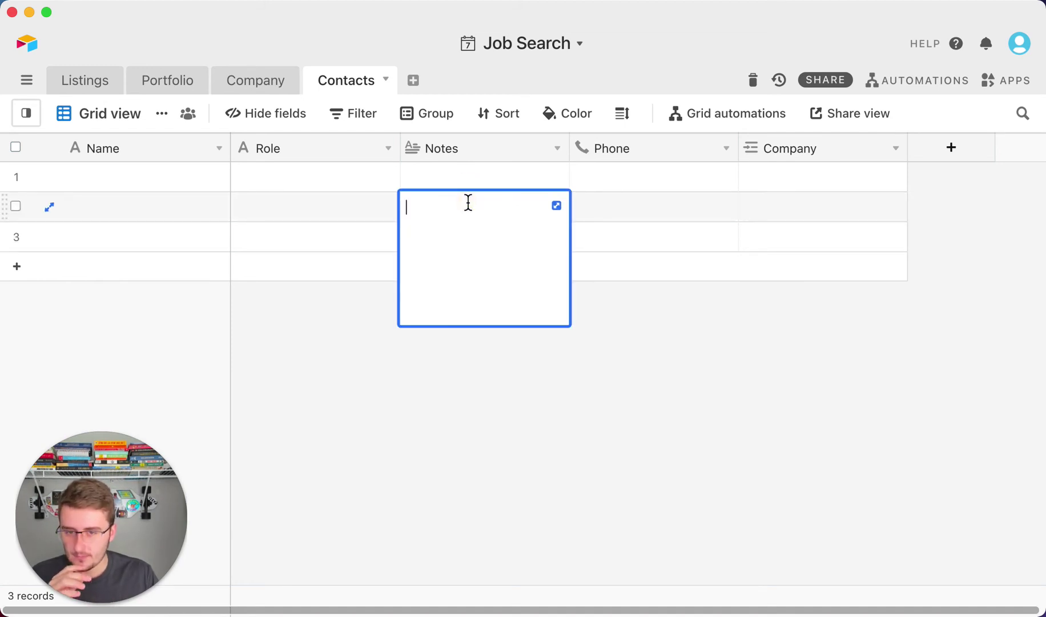
pyautogui.click(458, 362)
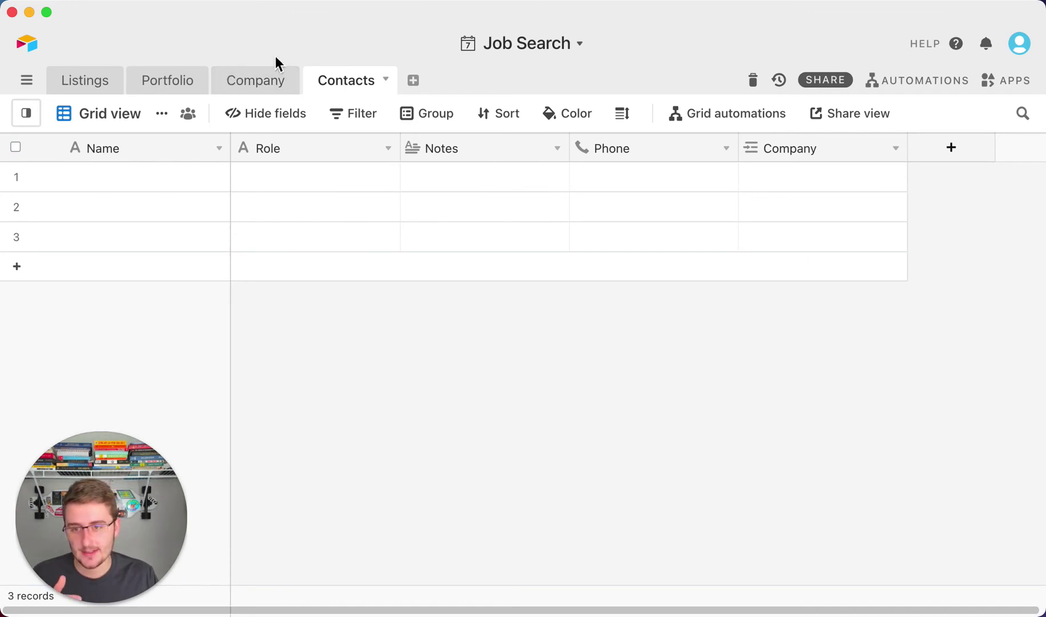
# Create a new empty table named Interactions
pyautogui.click(414, 81)
pyautogui.click(447, 123)
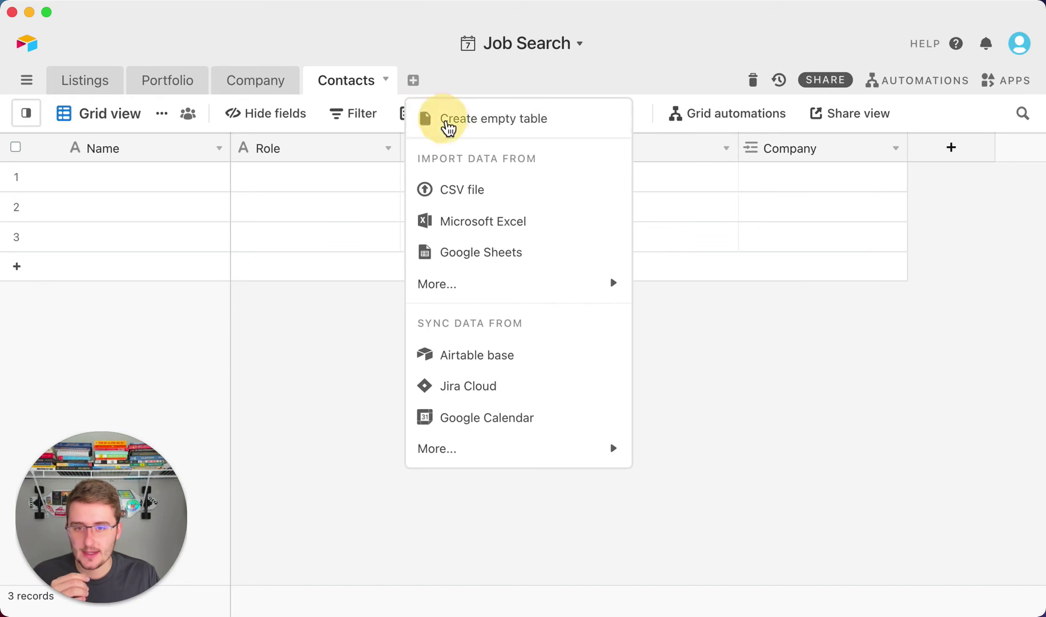
pyautogui.write('Inte')
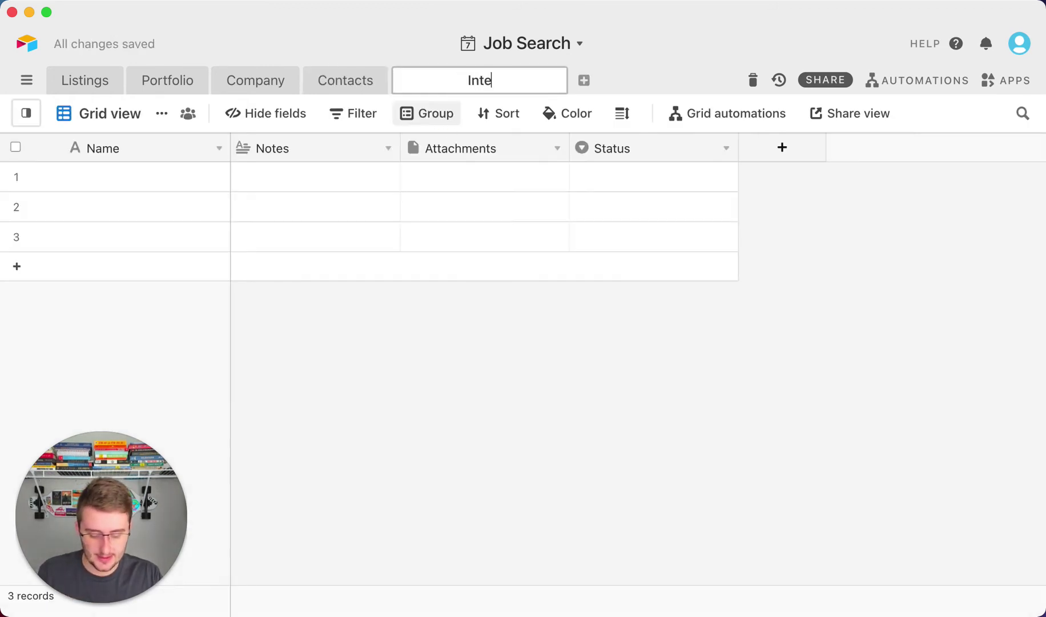
pyautogui.write('ractions')
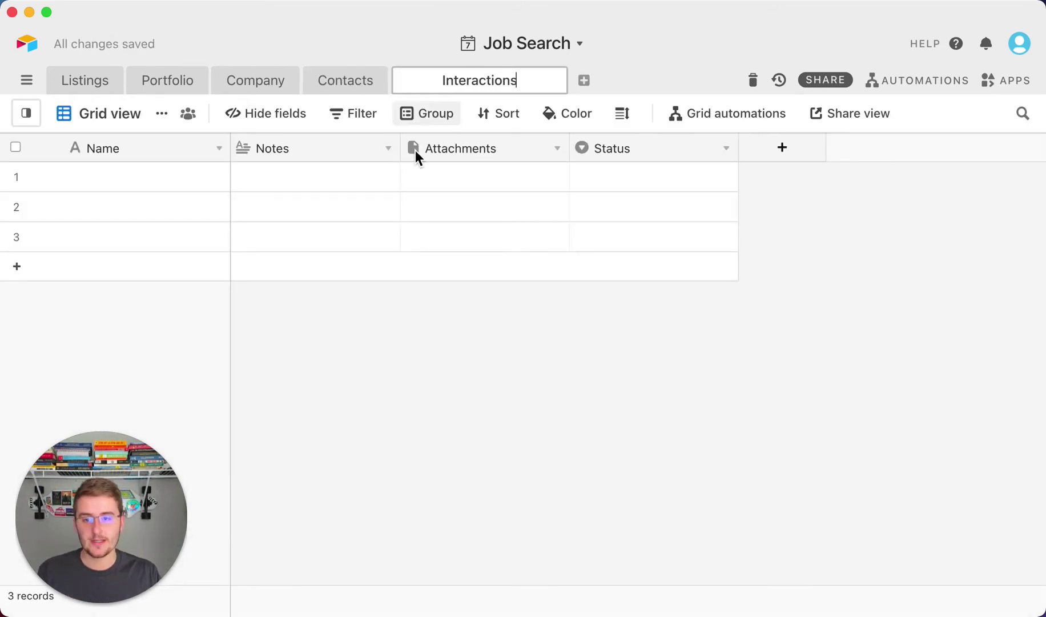
pyautogui.click(429, 449)
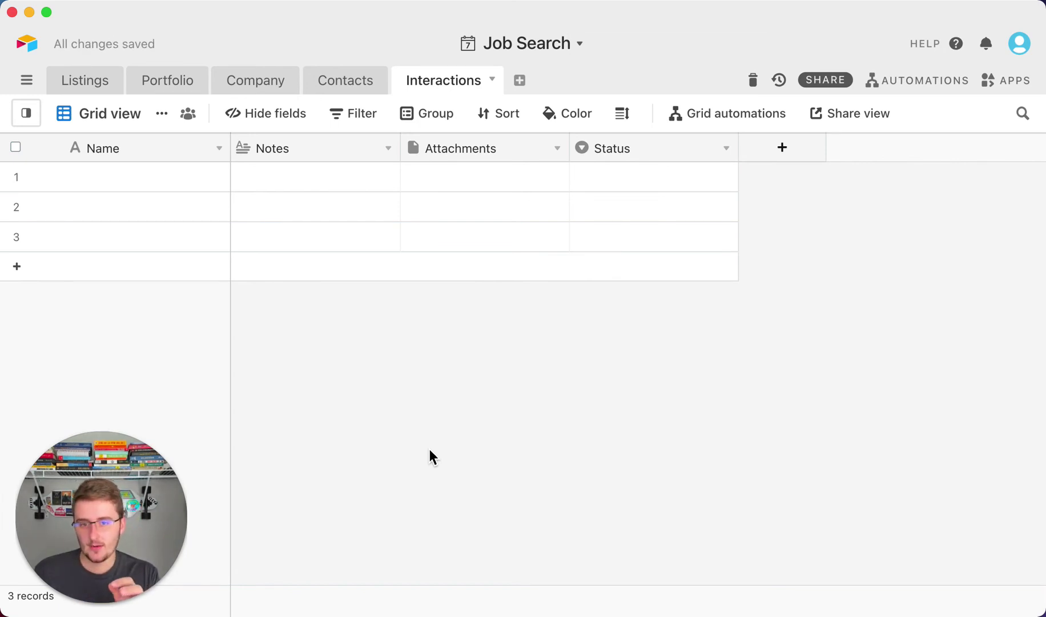
# Delete the Attachments and Status fields from Interactions
pyautogui.rightClick(435, 145)
pyautogui.click(463, 554)
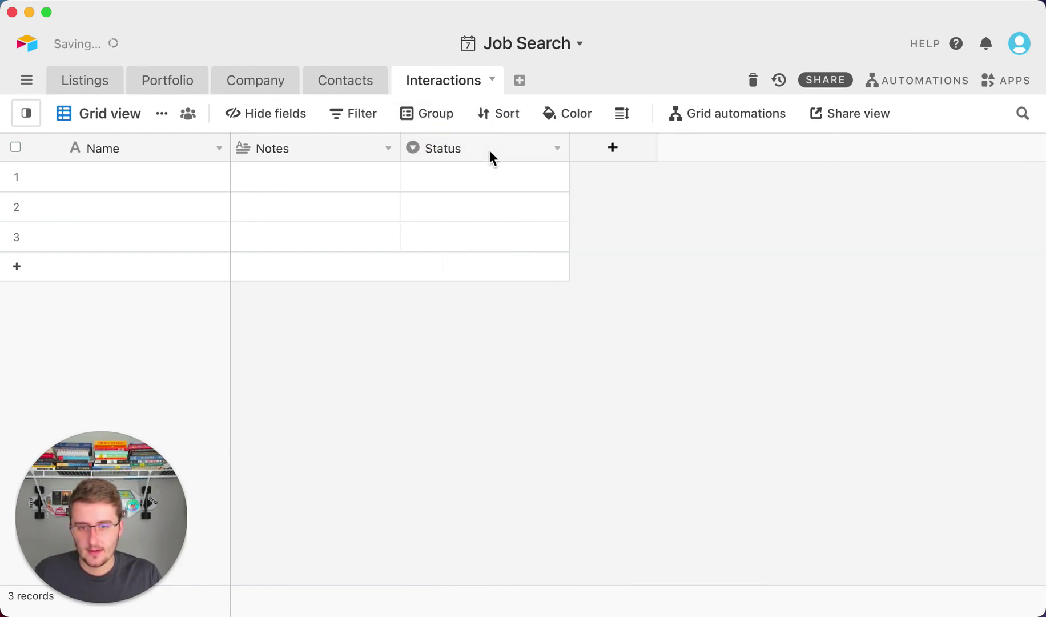
pyautogui.rightClick(489, 150)
pyautogui.click(474, 554)
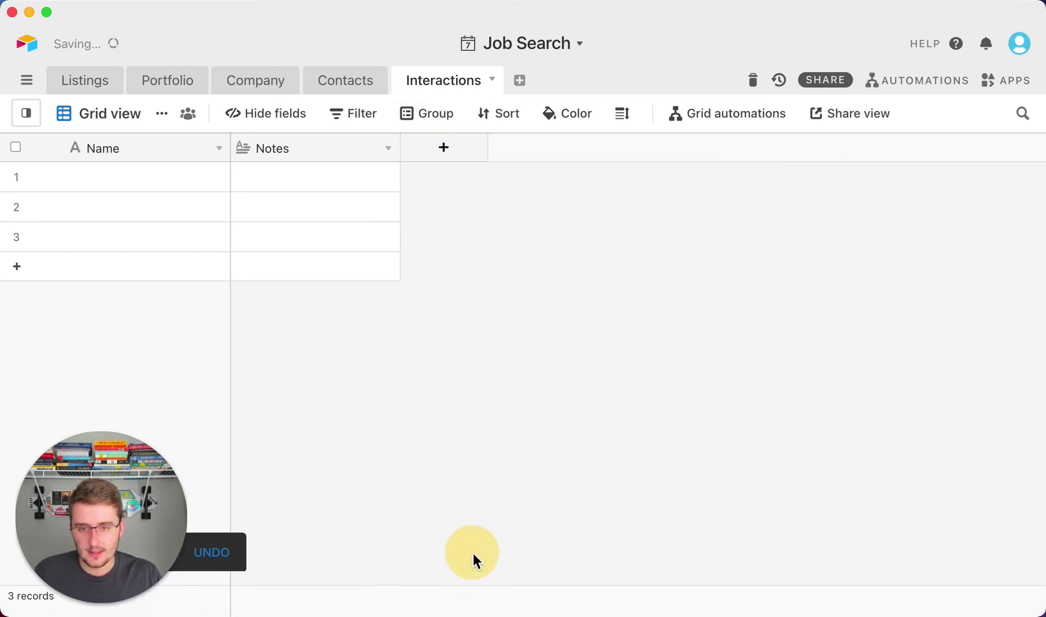
# Add a field linking to the Listings table, dismissing the lookup suggestion
pyautogui.click(460, 154)
pyautogui.click(474, 299)
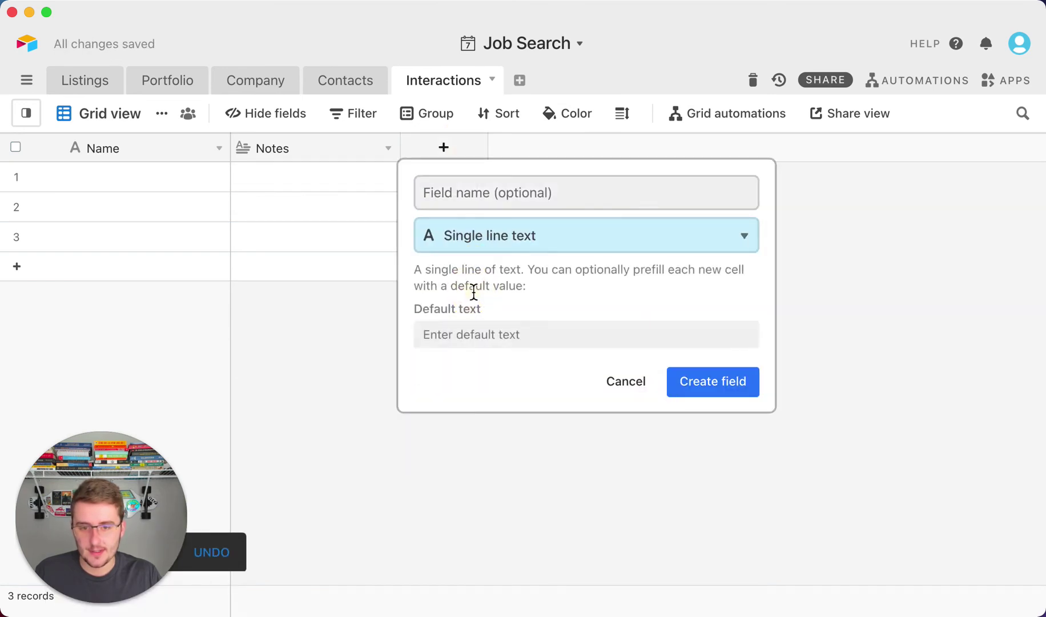
pyautogui.click(535, 243)
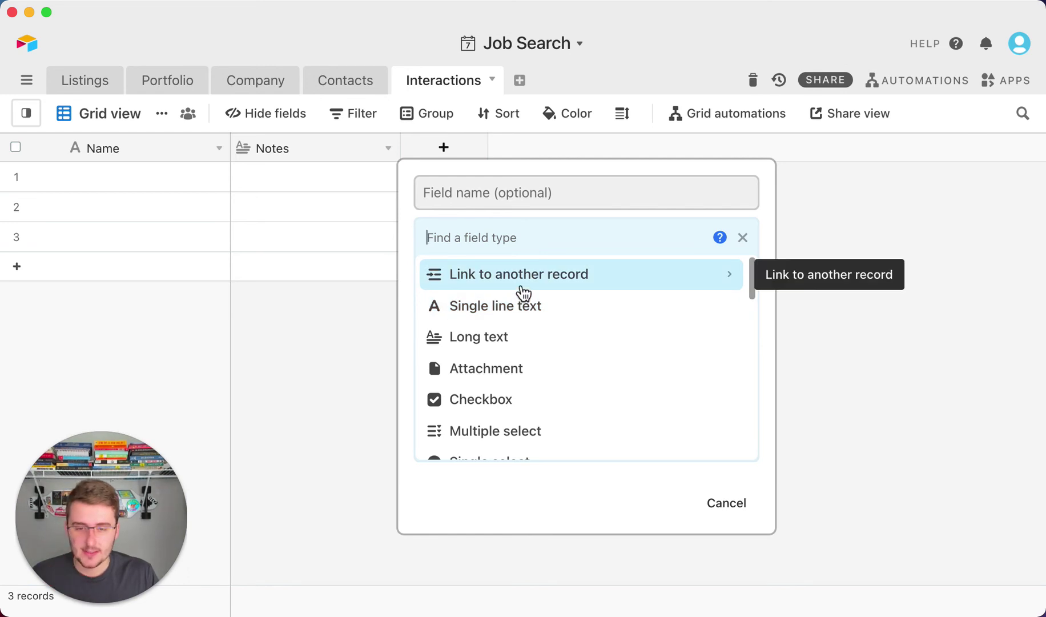
pyautogui.click(521, 285)
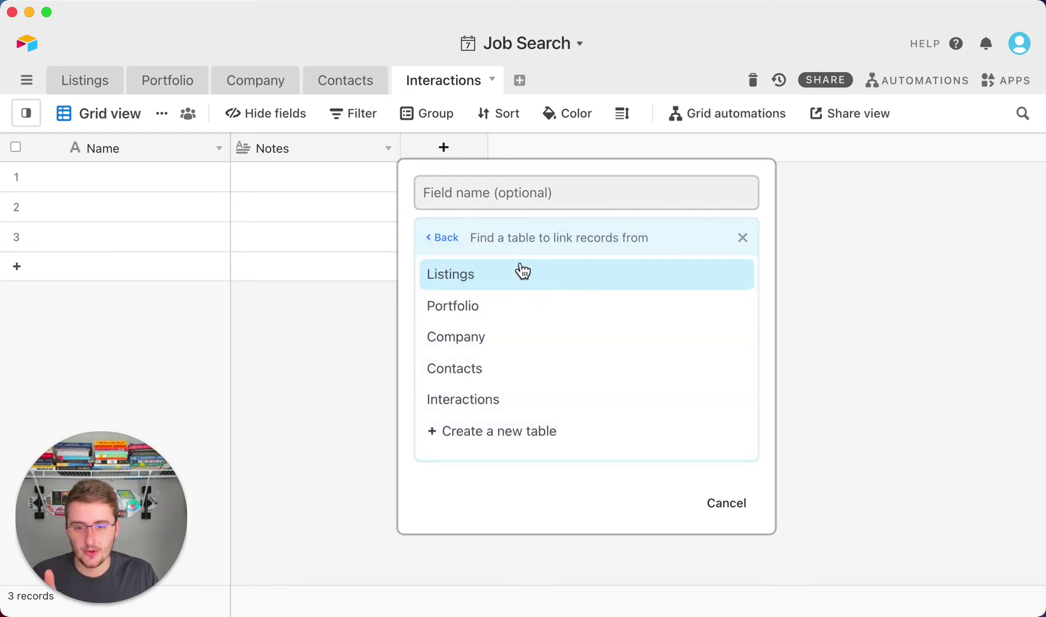
pyautogui.click(521, 272)
pyautogui.click(698, 378)
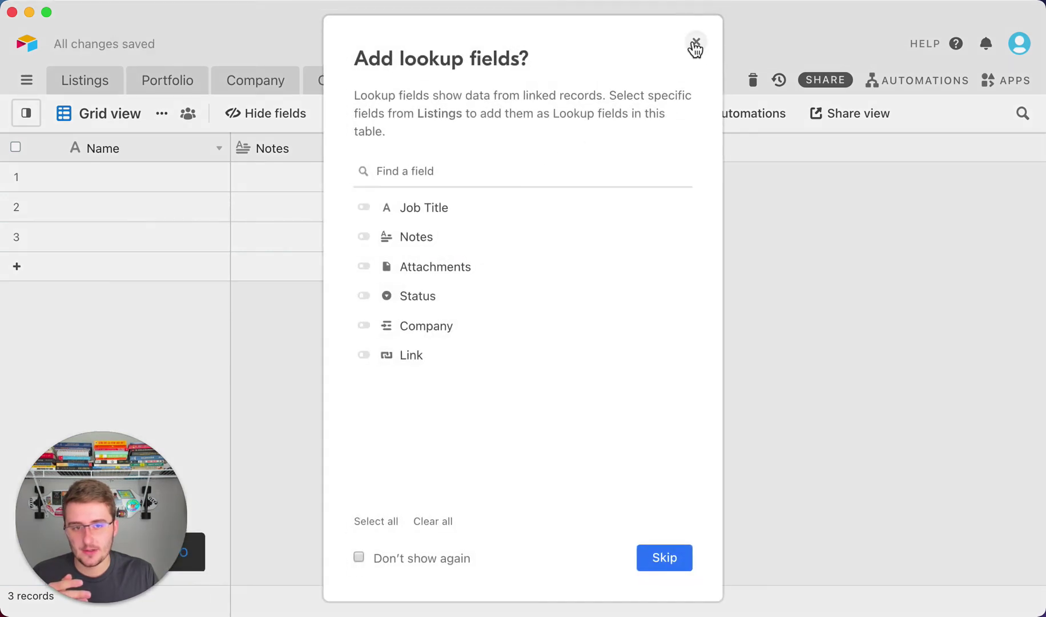
pyautogui.click(695, 44)
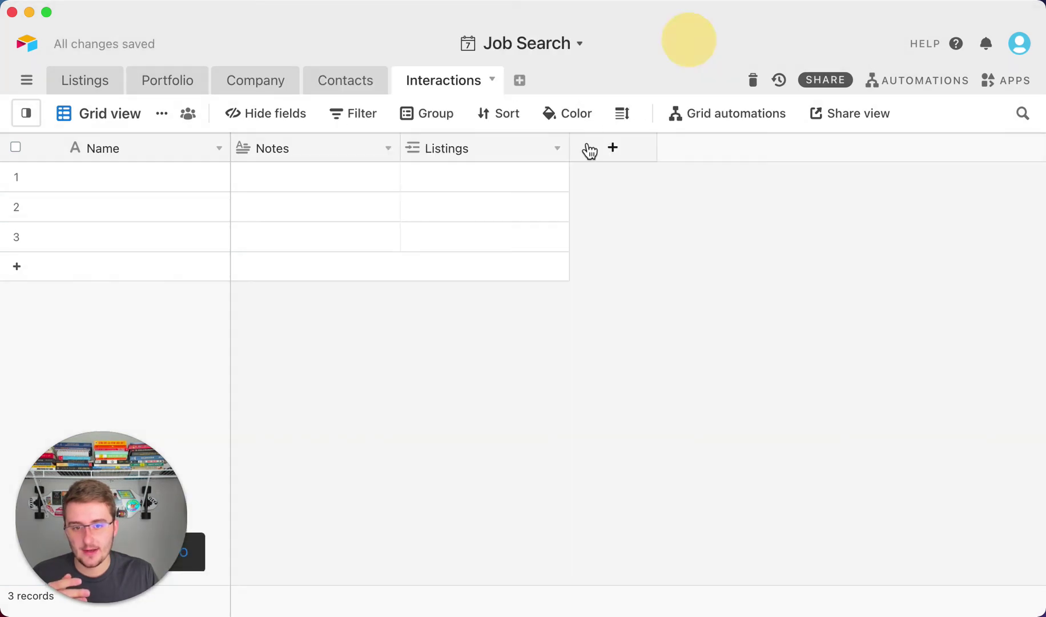
# Add a field linking to the Contacts table, skipping lookup fields
pyautogui.click(613, 148)
pyautogui.click(641, 282)
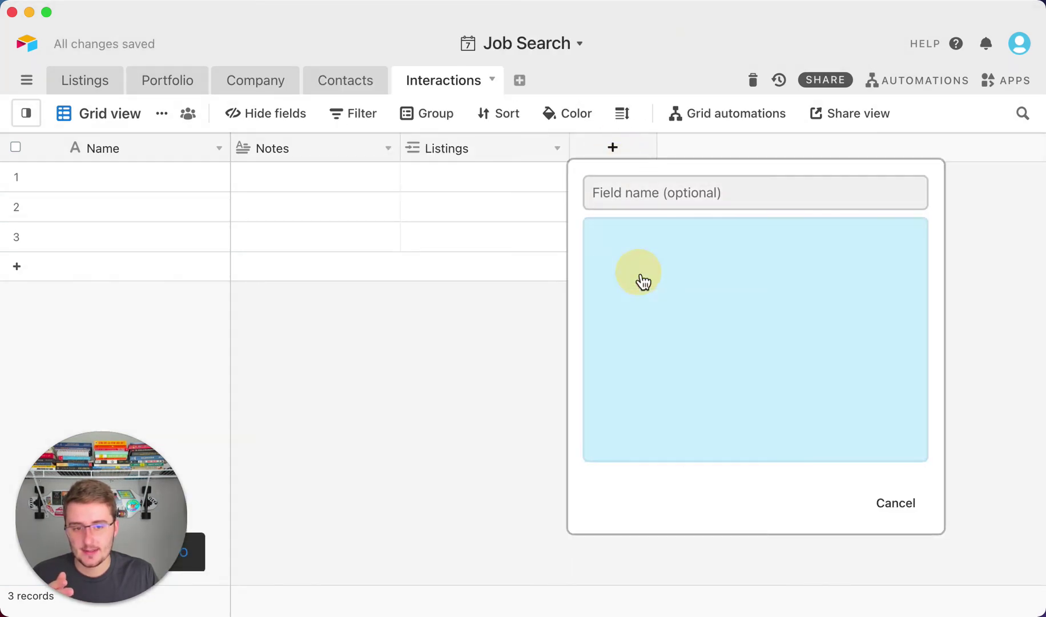
pyautogui.click(638, 384)
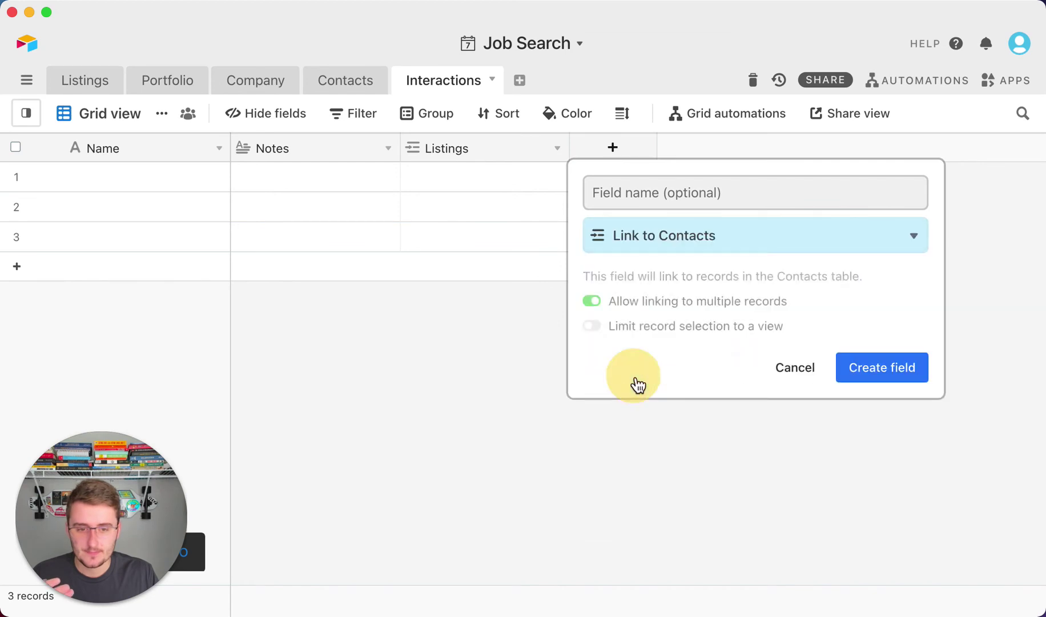
pyautogui.click(844, 375)
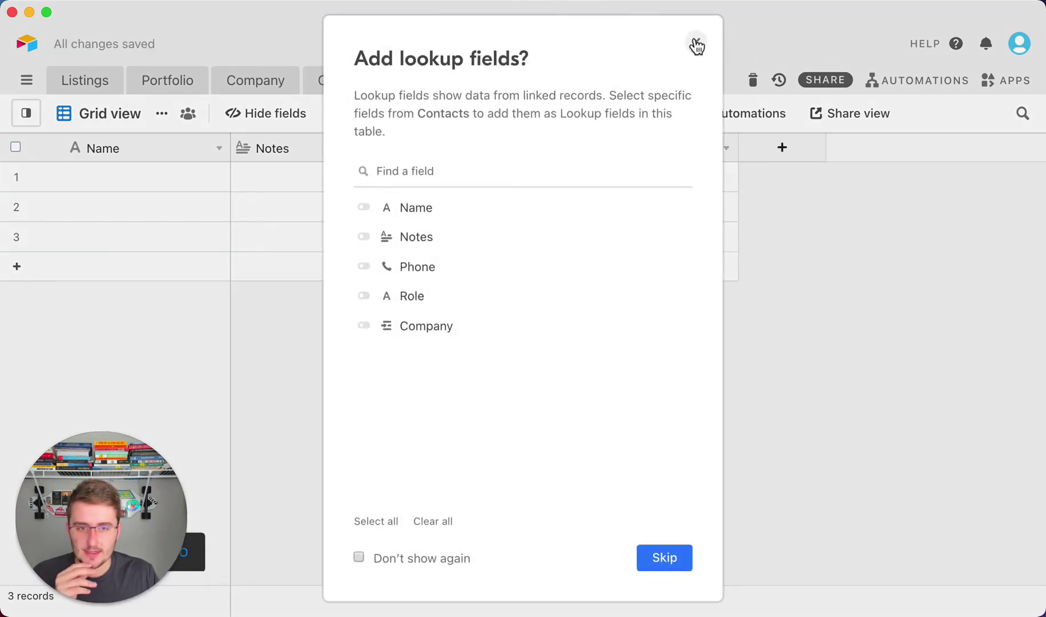
pyautogui.click(696, 42)
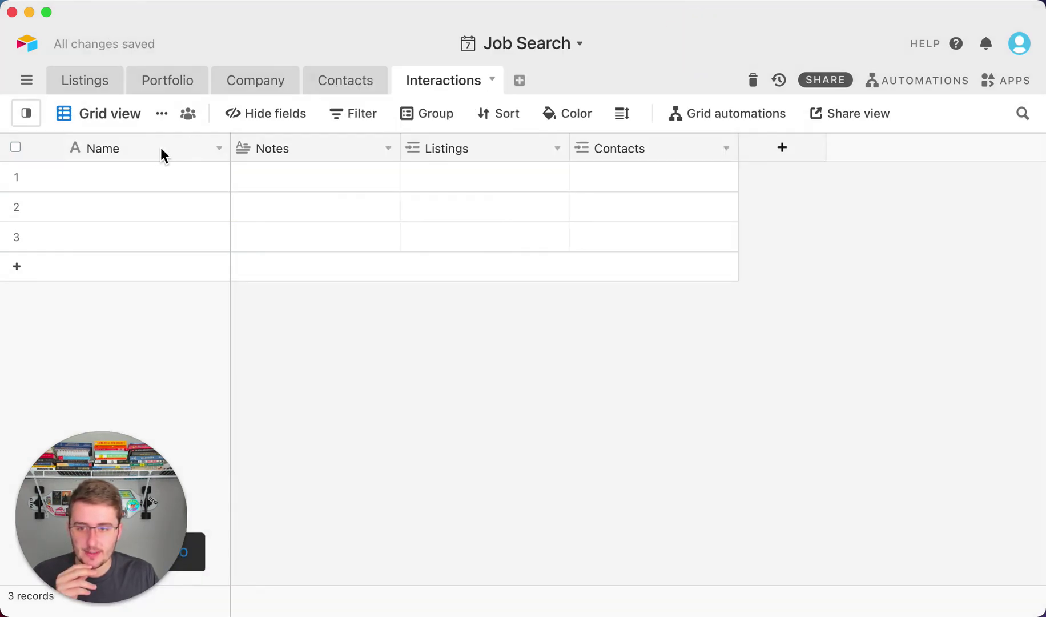
# Insert a Date field right after Name in the Interactions table
pyautogui.rightClick(161, 148)
pyautogui.click(155, 366)
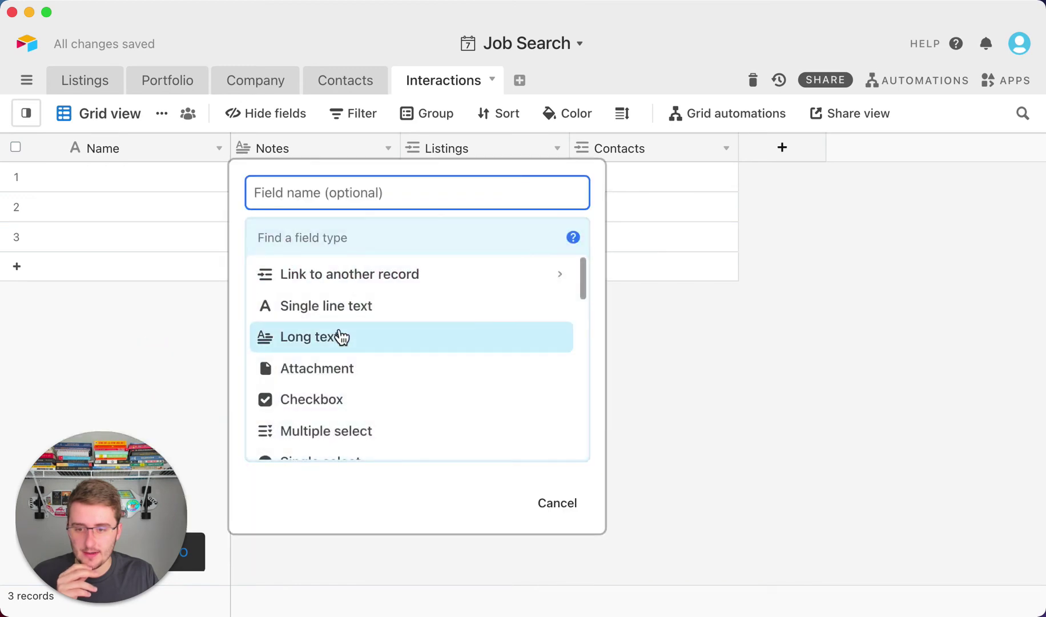
pyautogui.click(557, 502)
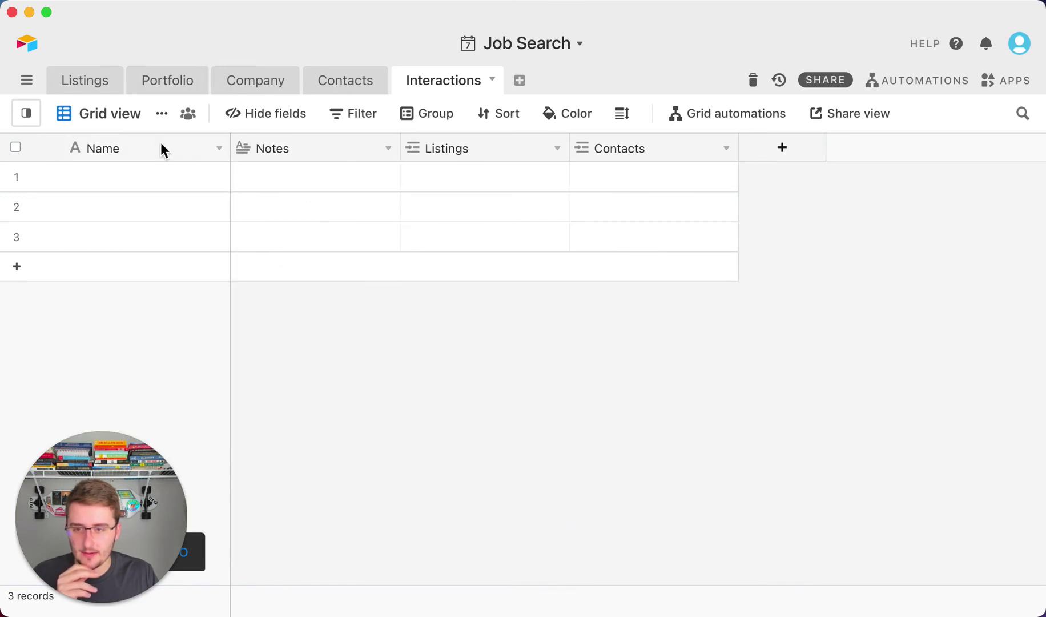
pyautogui.rightClick(194, 151)
pyautogui.click(186, 368)
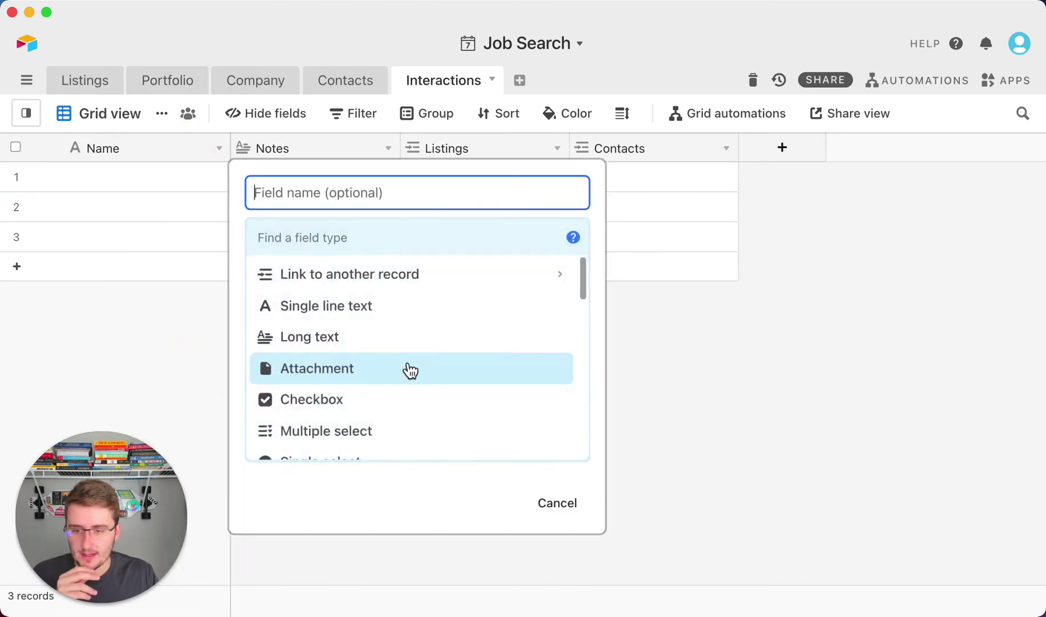
pyautogui.scroll(-3, 410, 370)
pyautogui.click(394, 392)
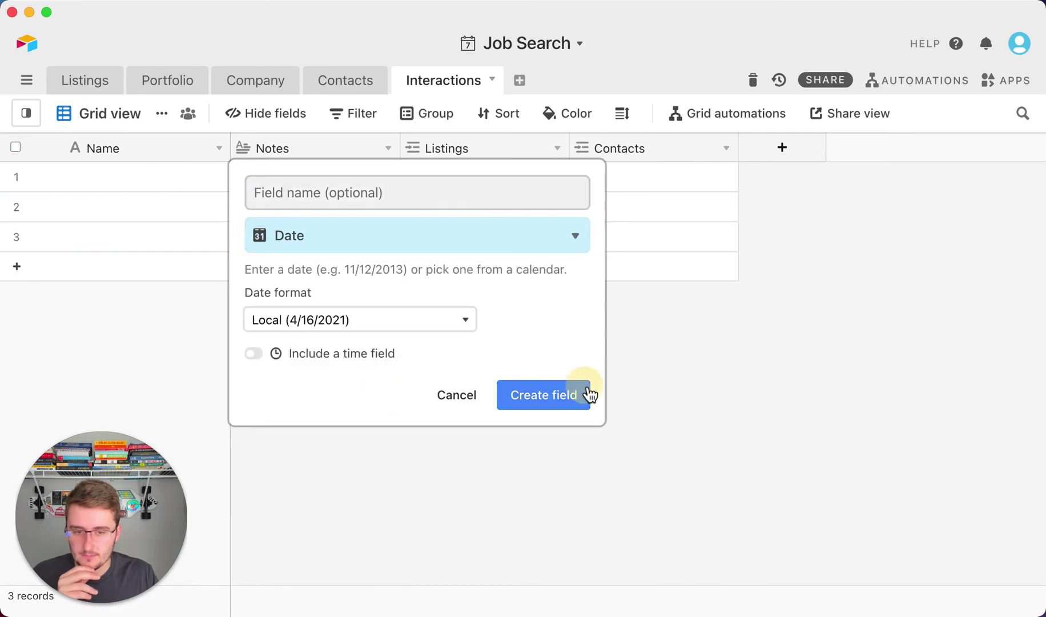
pyautogui.click(588, 394)
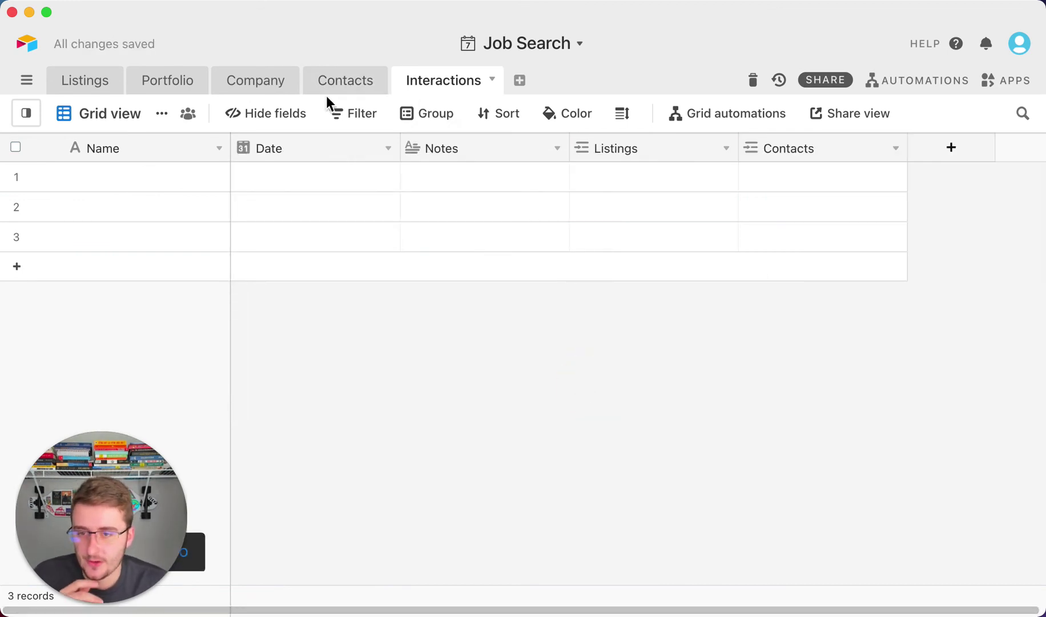
# In the Contacts table, type the first contact's name
pyautogui.click(355, 81)
pyautogui.click(260, 80)
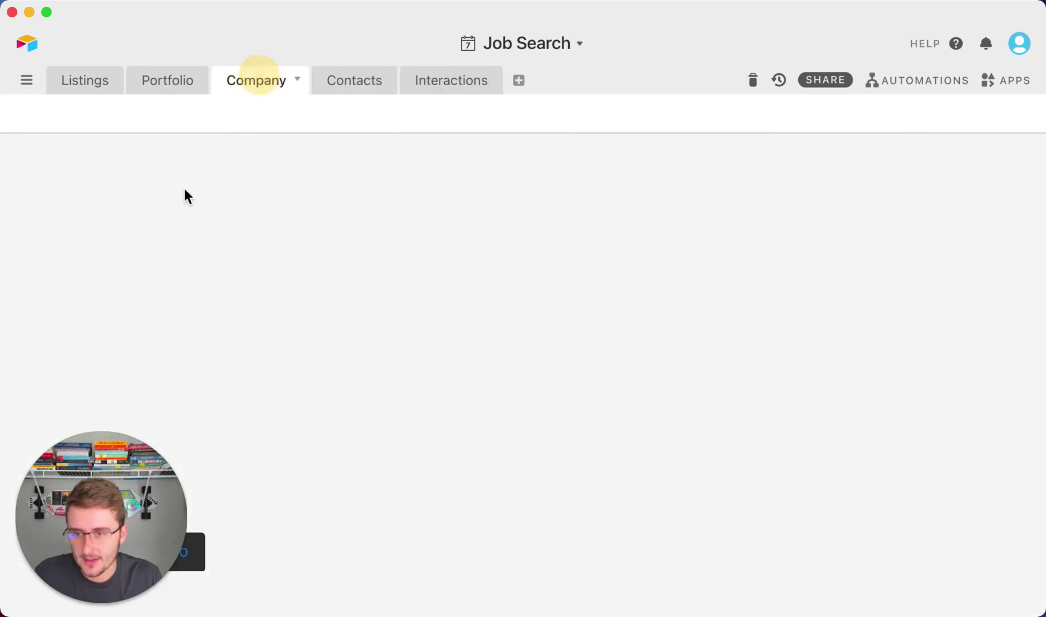
pyautogui.click(376, 81)
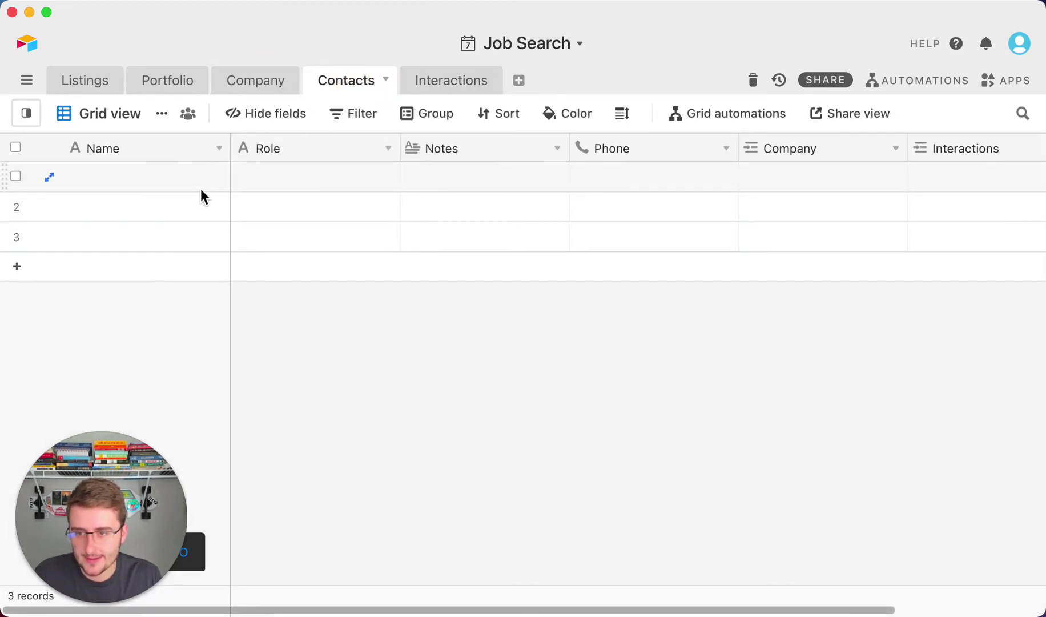
pyautogui.click(201, 189)
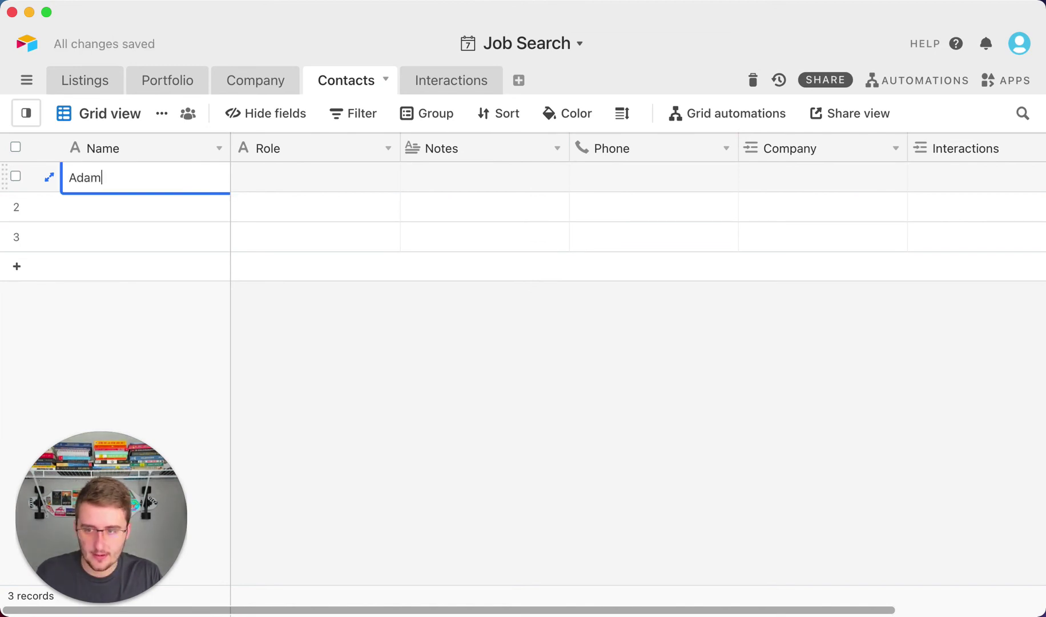
# Set the first contact's Role to Hiring MGR
pyautogui.press('Tab')
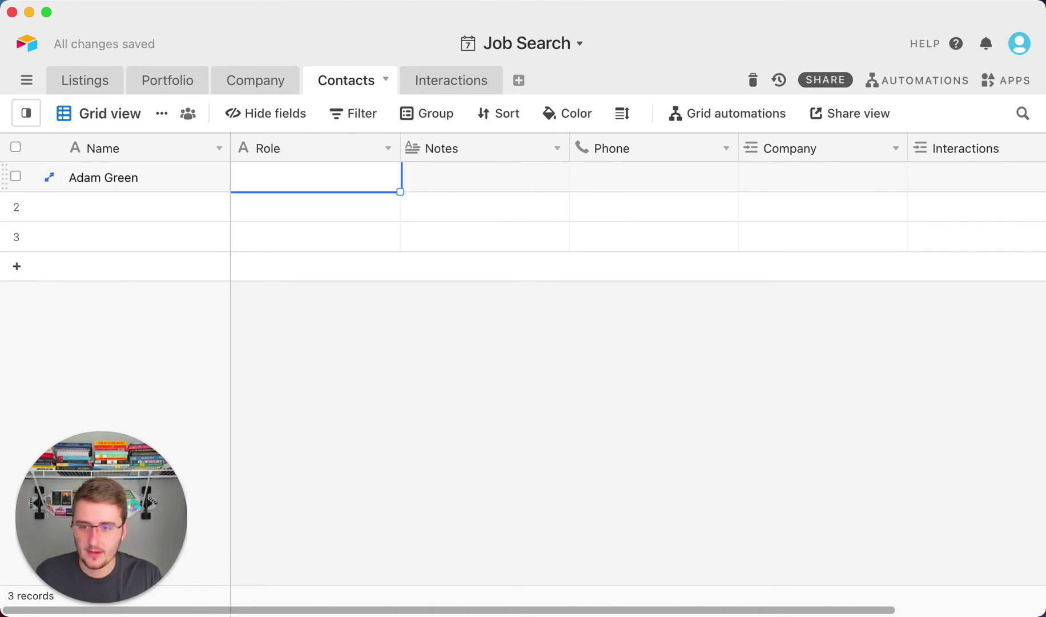
pyautogui.press('Tab')
pyautogui.click(357, 183)
pyautogui.write('Hi')
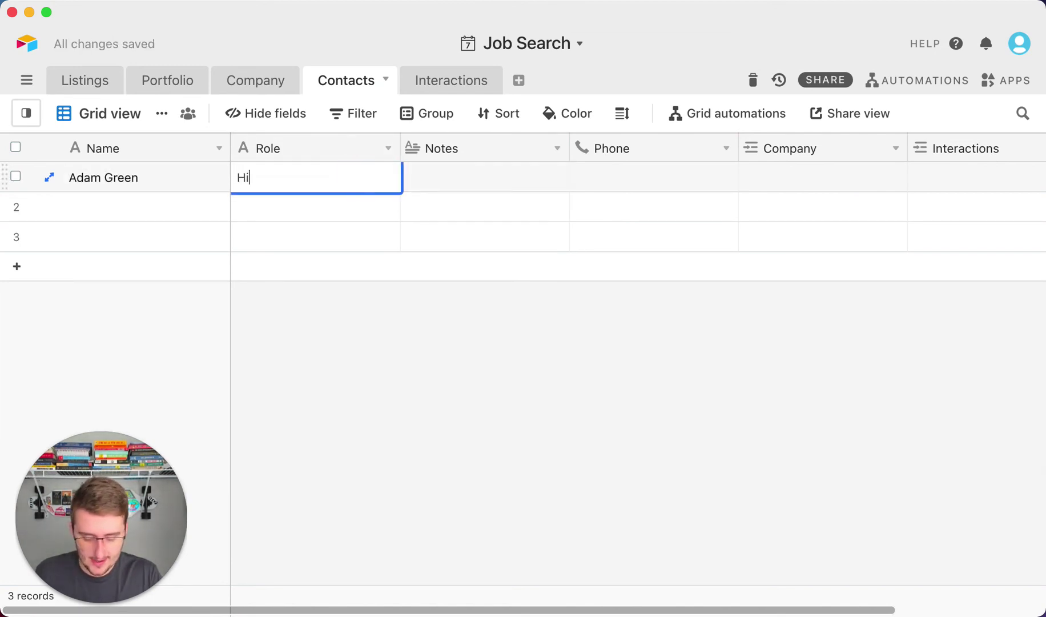
pyautogui.write('ring MGR')
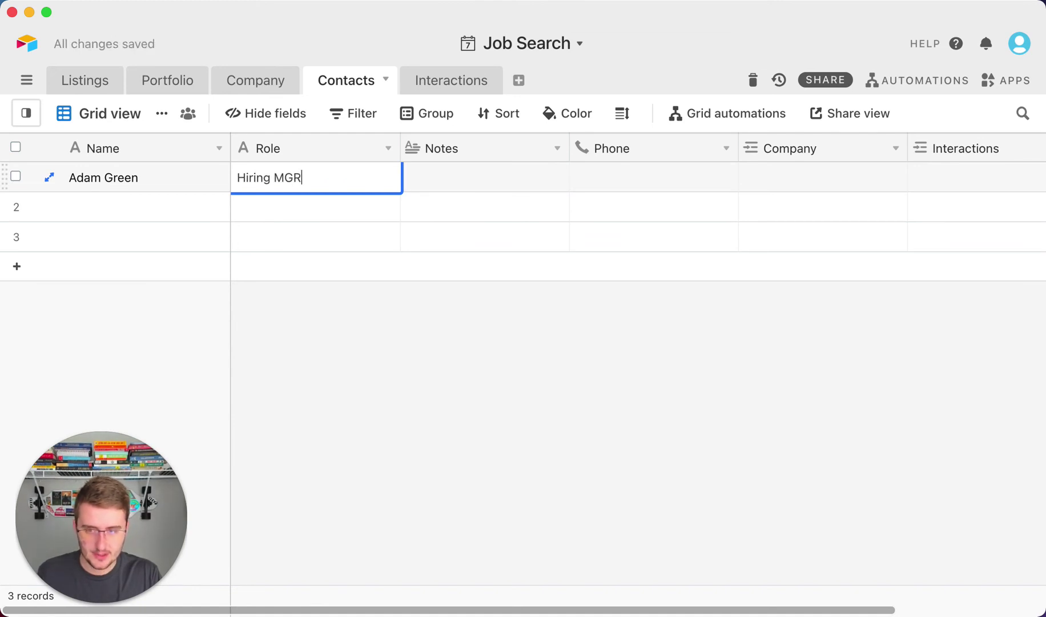
pyautogui.click(450, 183)
# Link the first contact to the Microsoft company record
pyautogui.click(765, 177)
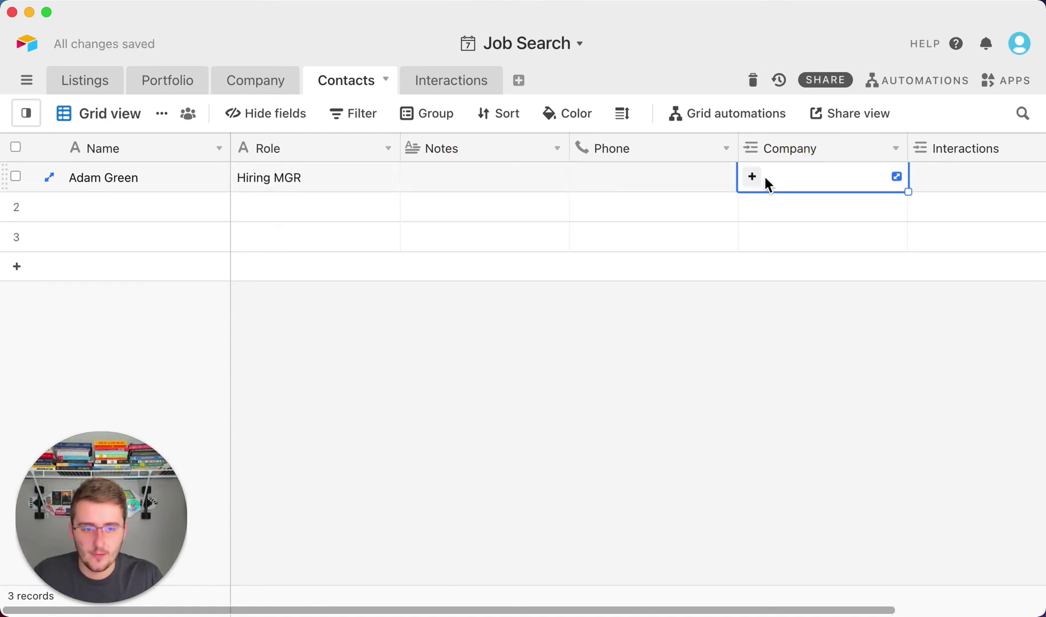
pyautogui.click(753, 177)
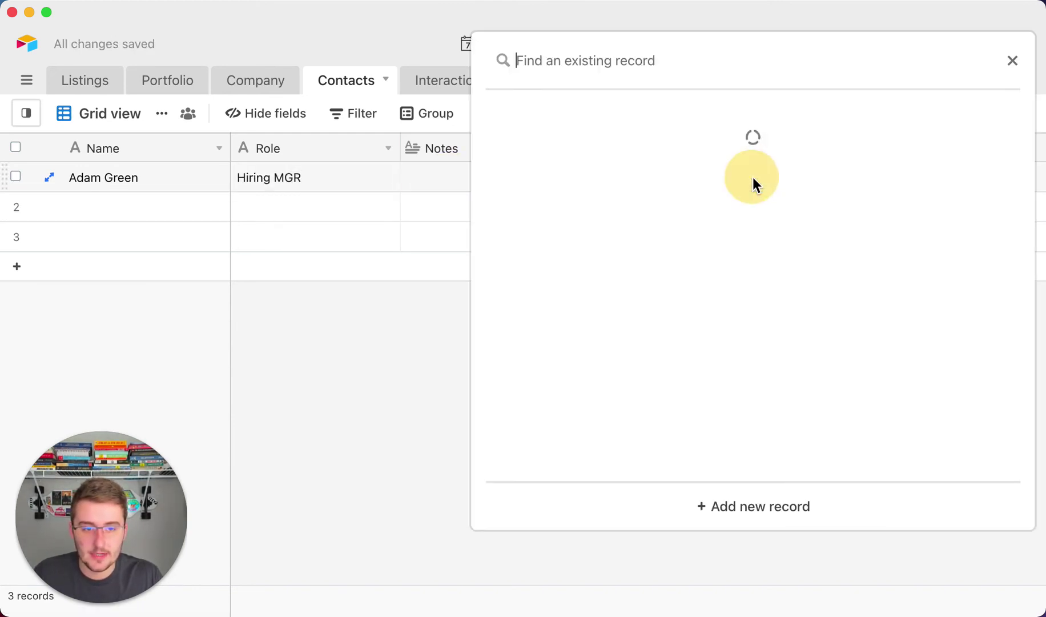
pyautogui.click(661, 141)
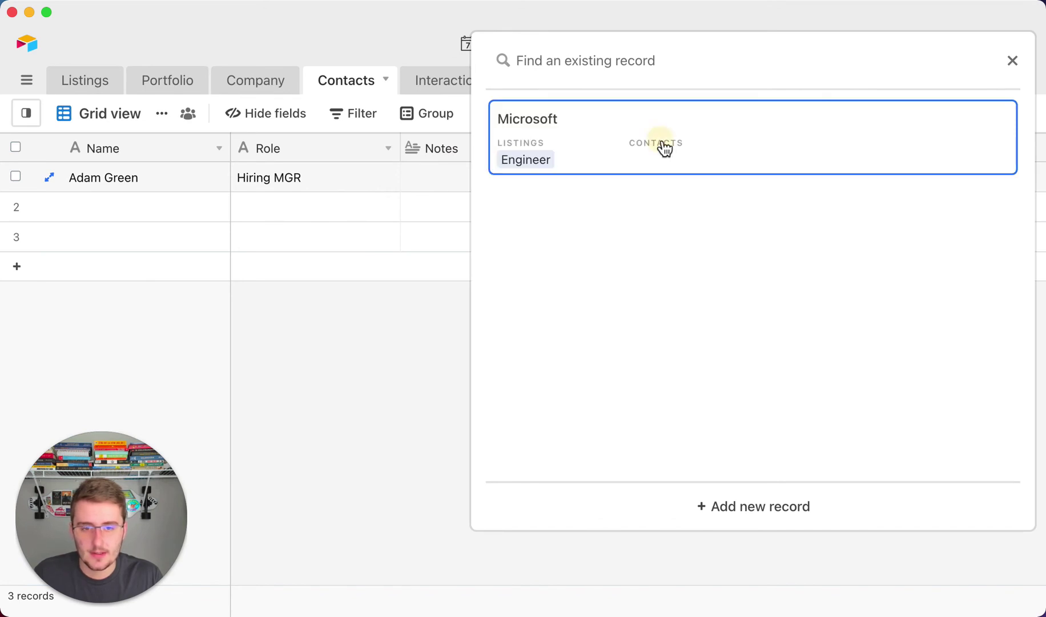
pyautogui.click(454, 88)
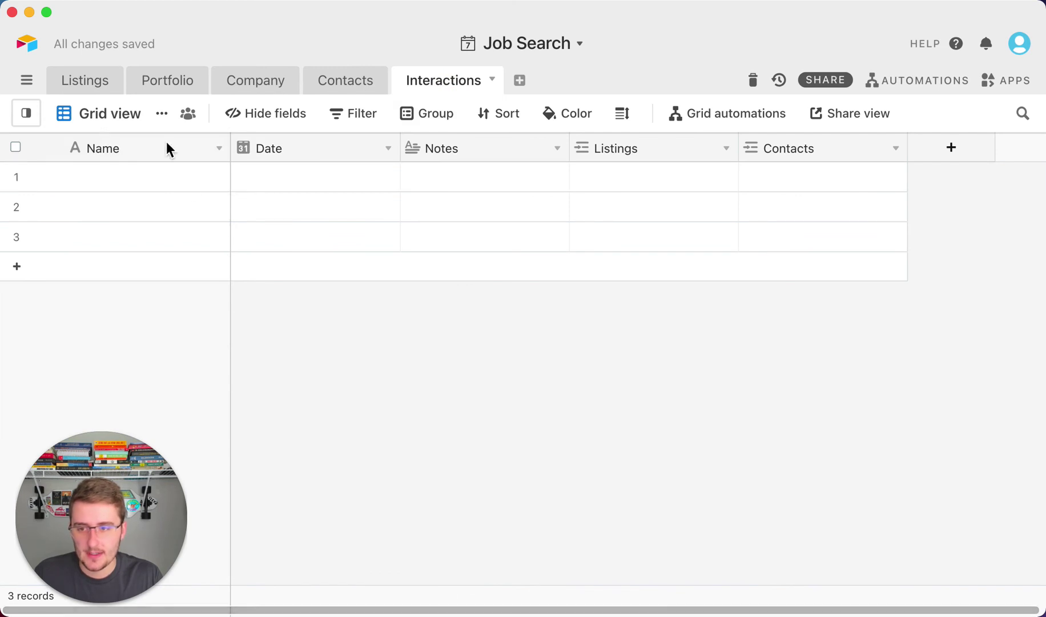
# Give the first interaction date 4/16/2021, the Engineer listing and the first contact
pyautogui.click(268, 168)
pyautogui.click(268, 169)
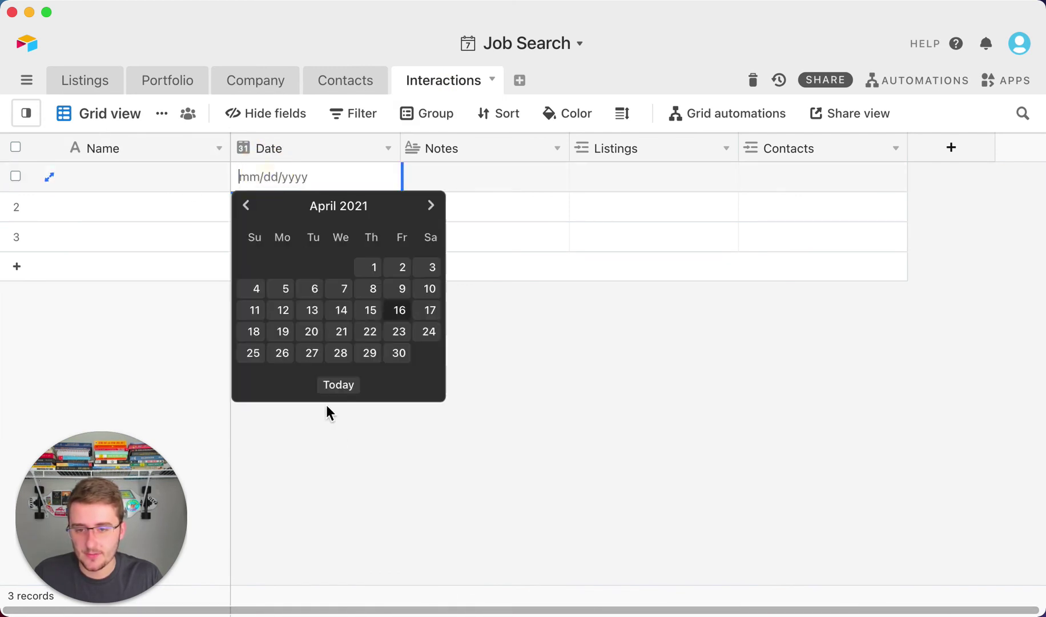
pyautogui.click(343, 384)
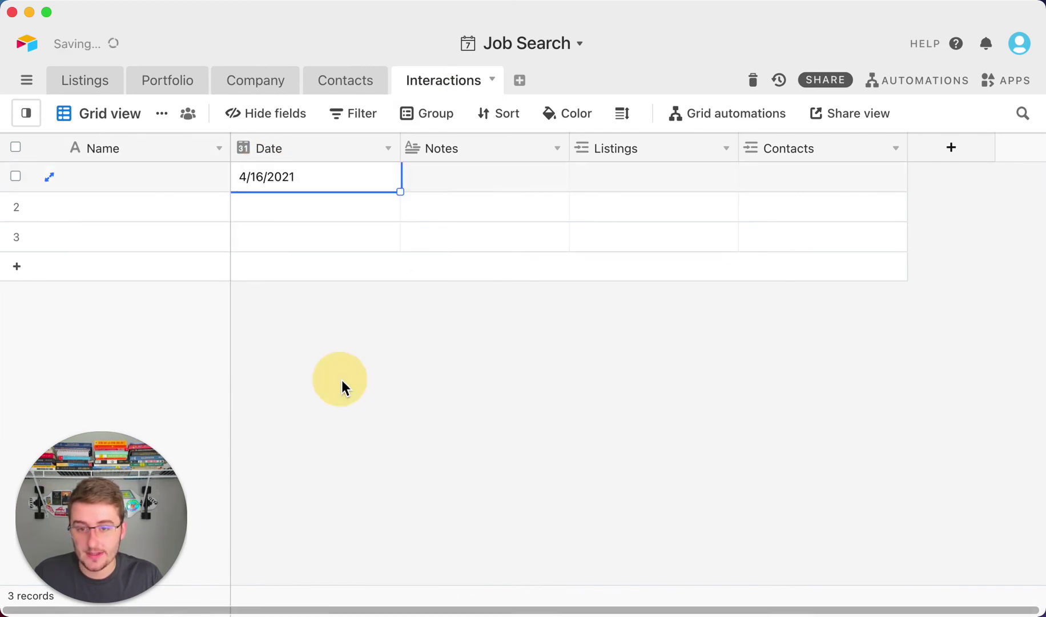
pyautogui.click(625, 178)
pyautogui.click(583, 177)
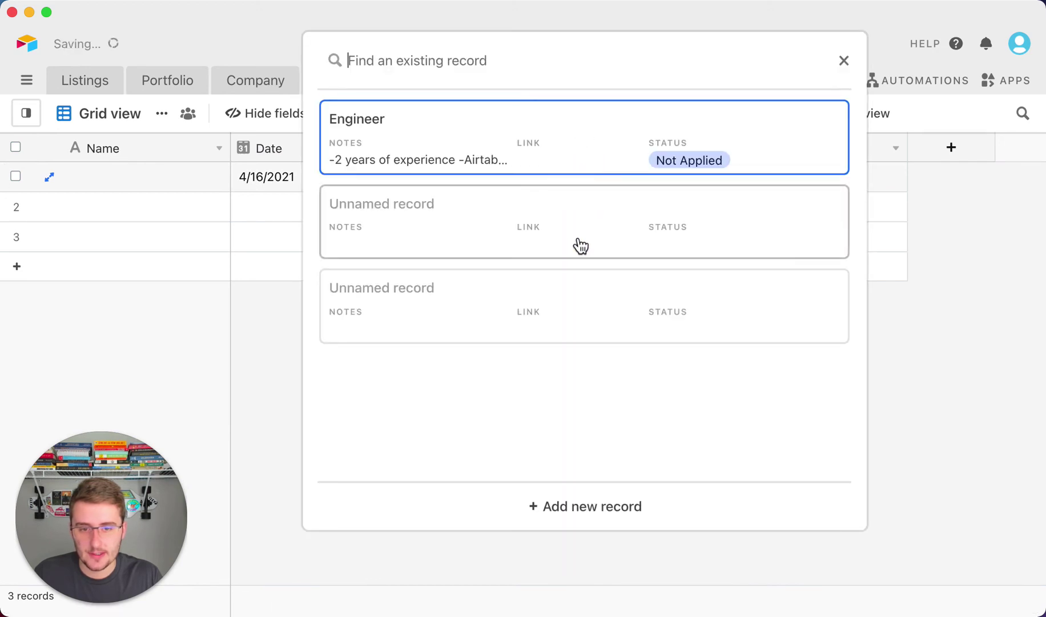
pyautogui.click(483, 136)
pyautogui.click(778, 181)
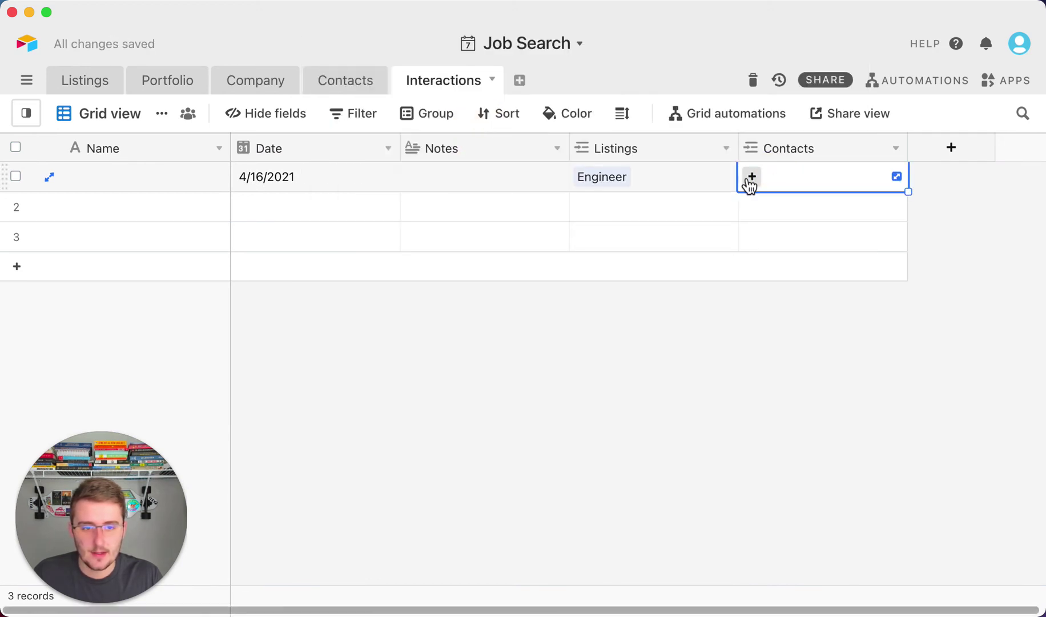
pyautogui.click(749, 182)
pyautogui.click(595, 140)
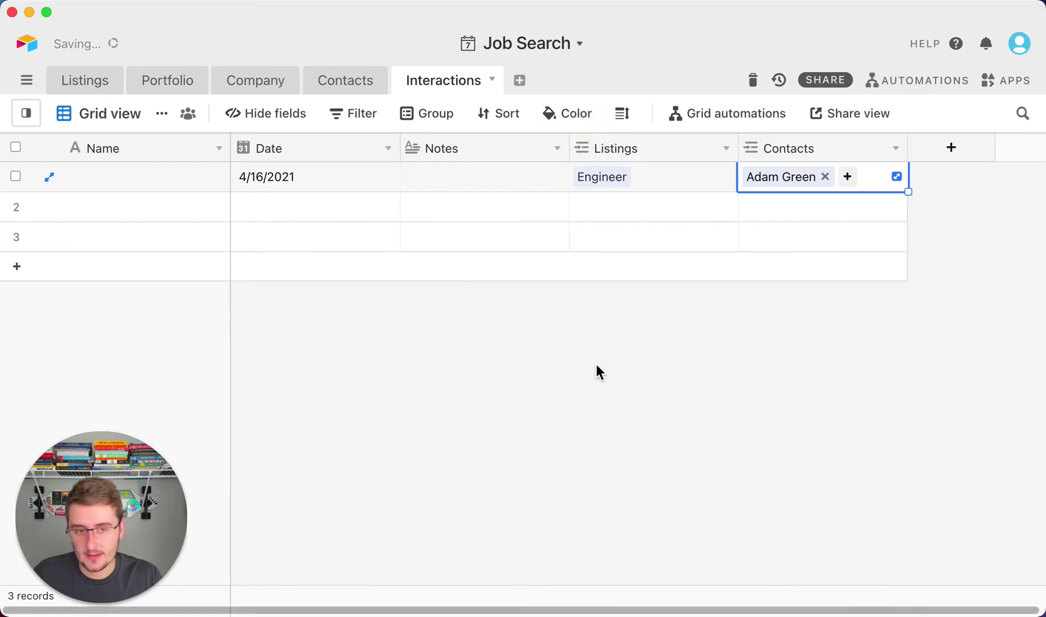
# Convert the Interactions Name field to the formula CONCATENATE(Date," - ",Contacts) and save it
pyautogui.doubleClick(156, 153)
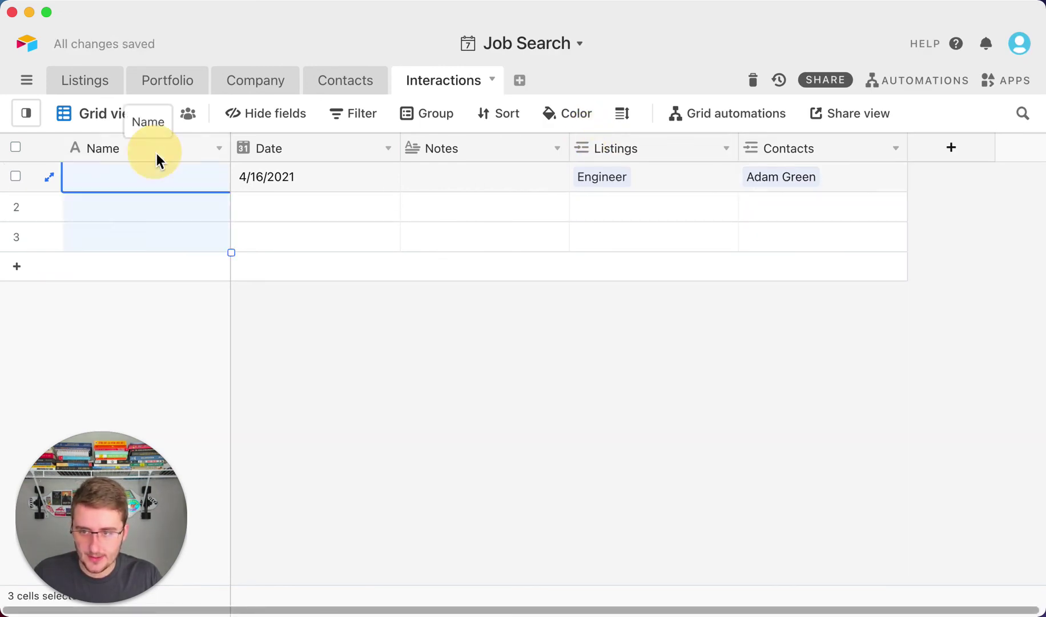
pyautogui.click(298, 298)
pyautogui.scroll(-5, 339, 415)
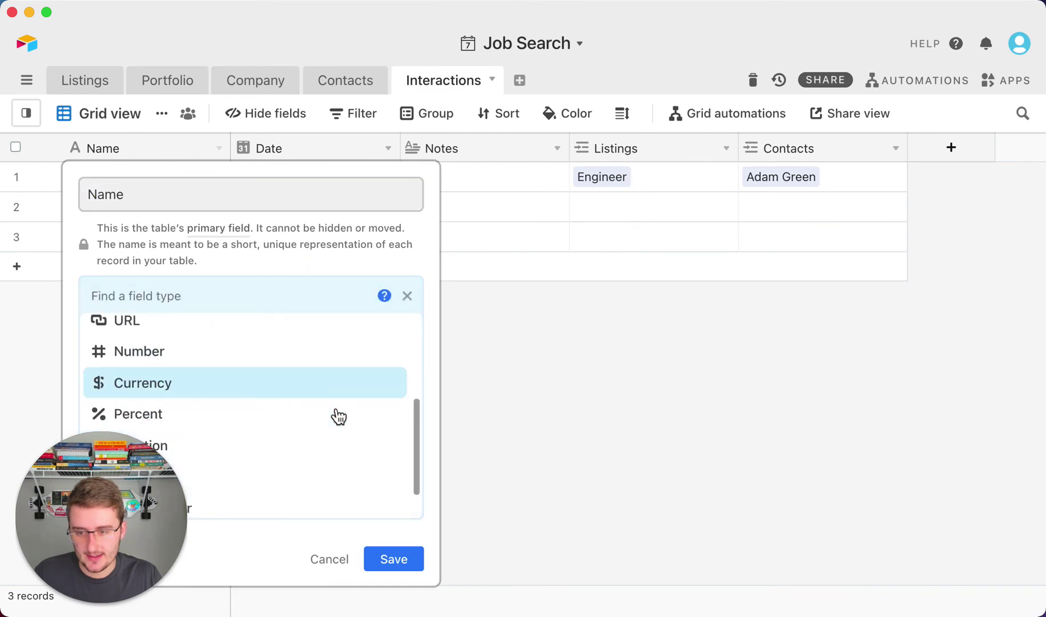
pyautogui.click(333, 442)
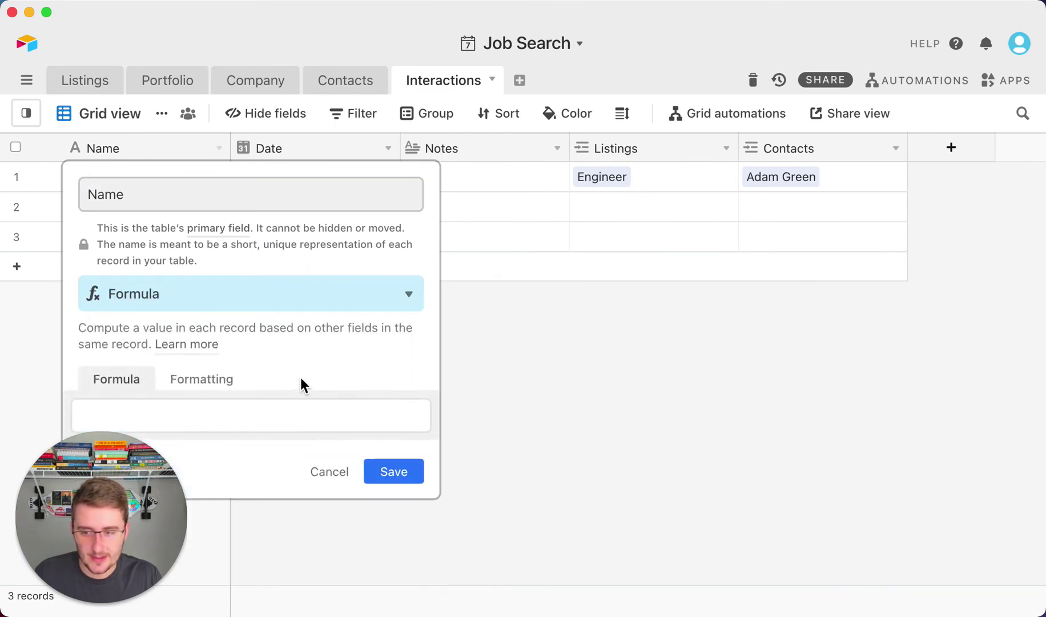
pyautogui.click(262, 420)
pyautogui.write('=con')
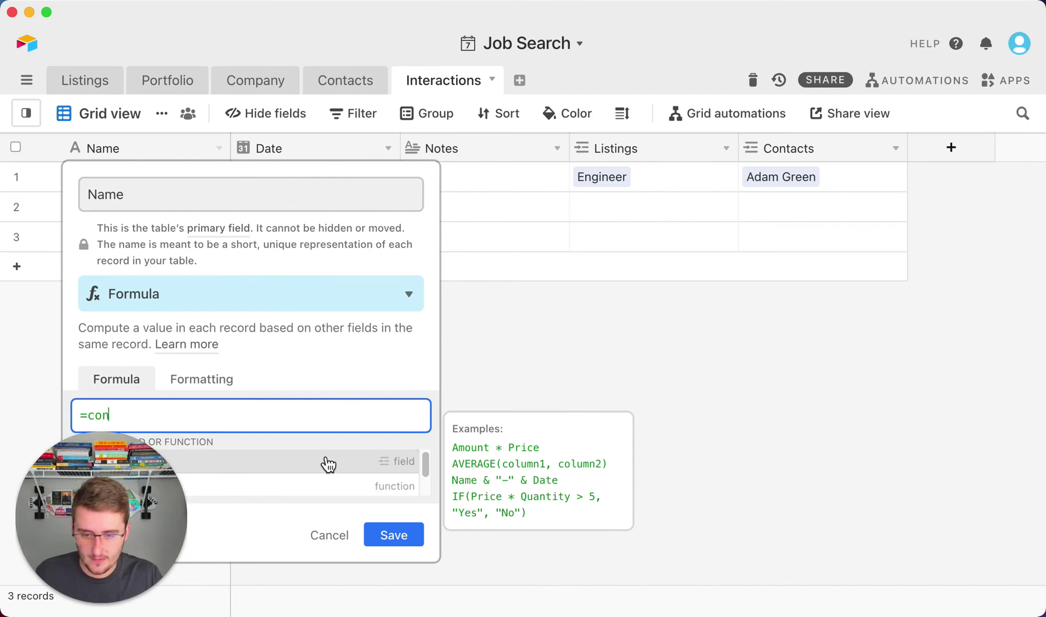
pyautogui.write('ca')
pyautogui.press('Tab')
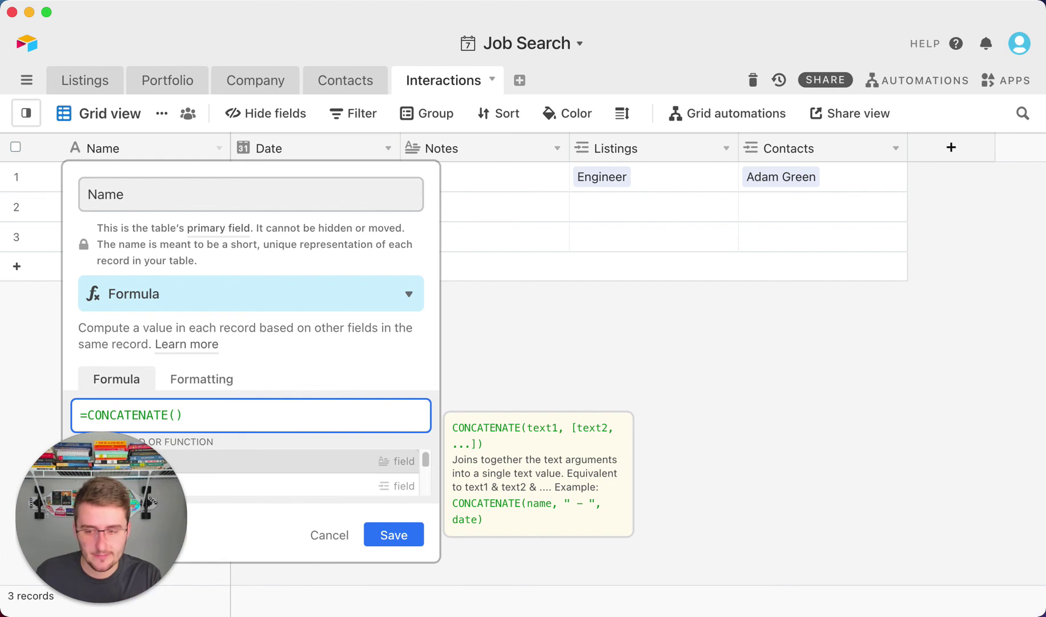
pyautogui.write('Date')
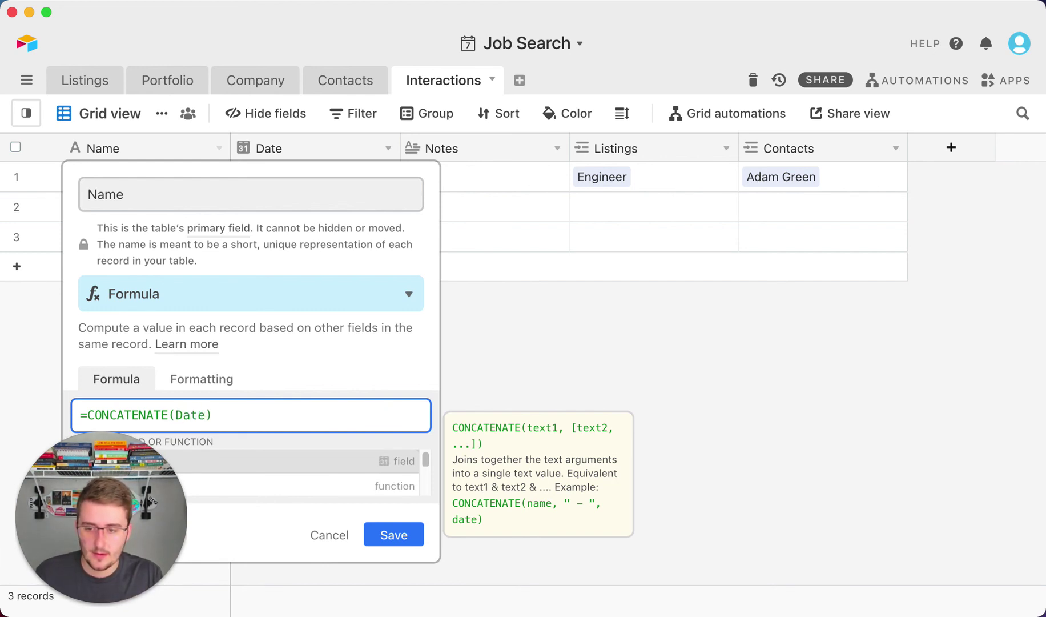
pyautogui.write('," ')
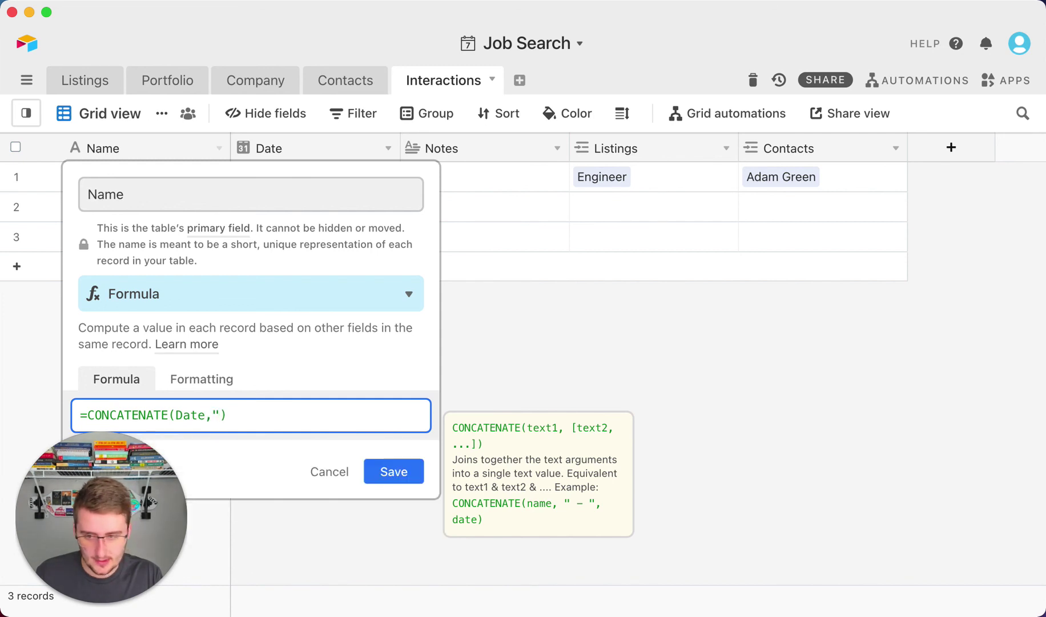
pyautogui.write('- ')
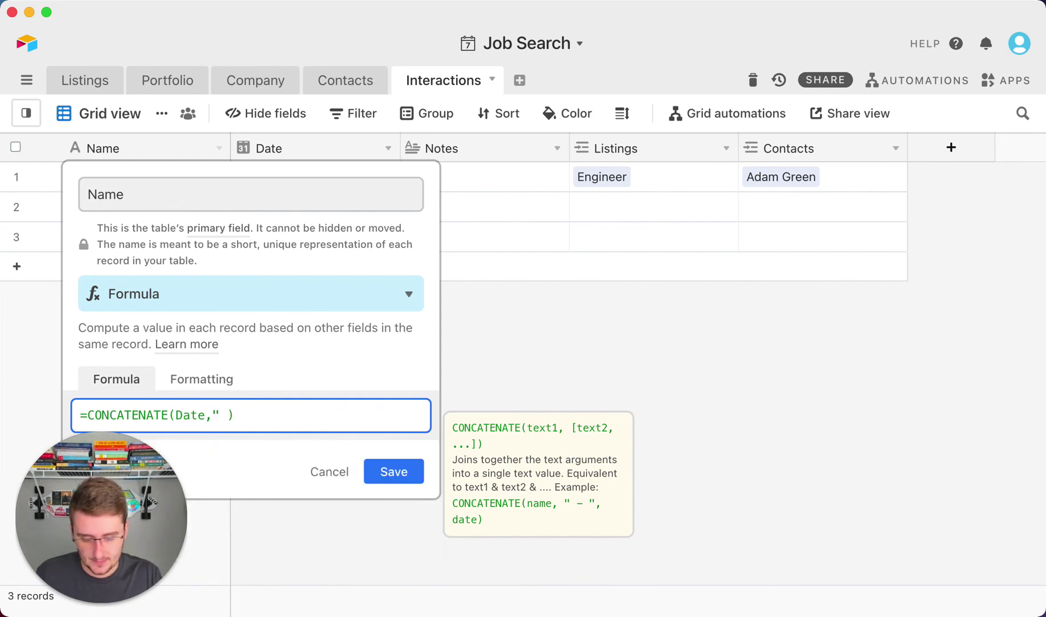
pyautogui.write('"')
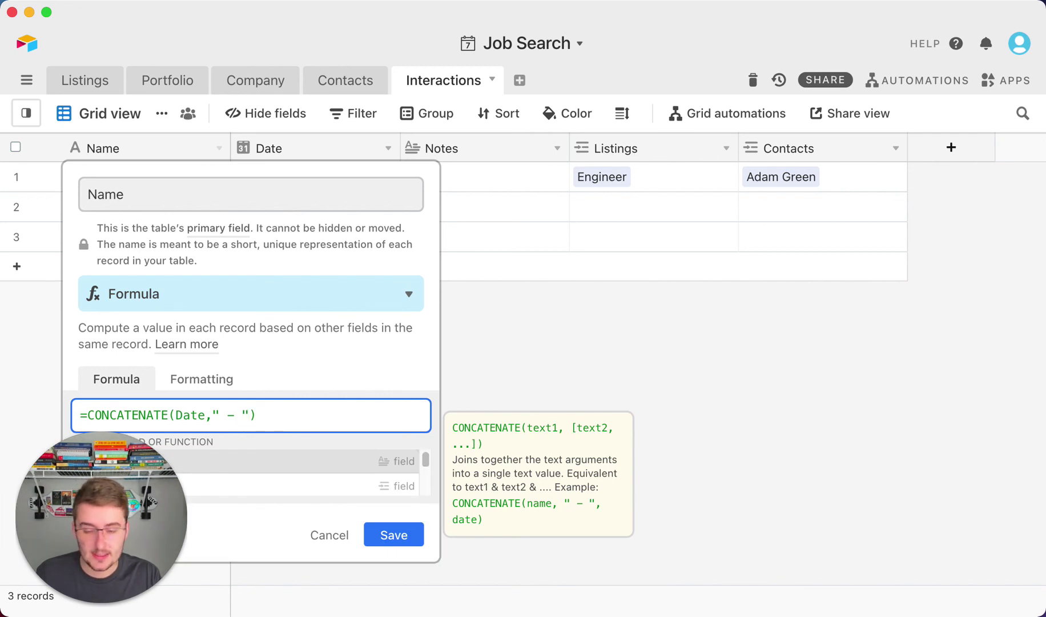
pyautogui.write(',')
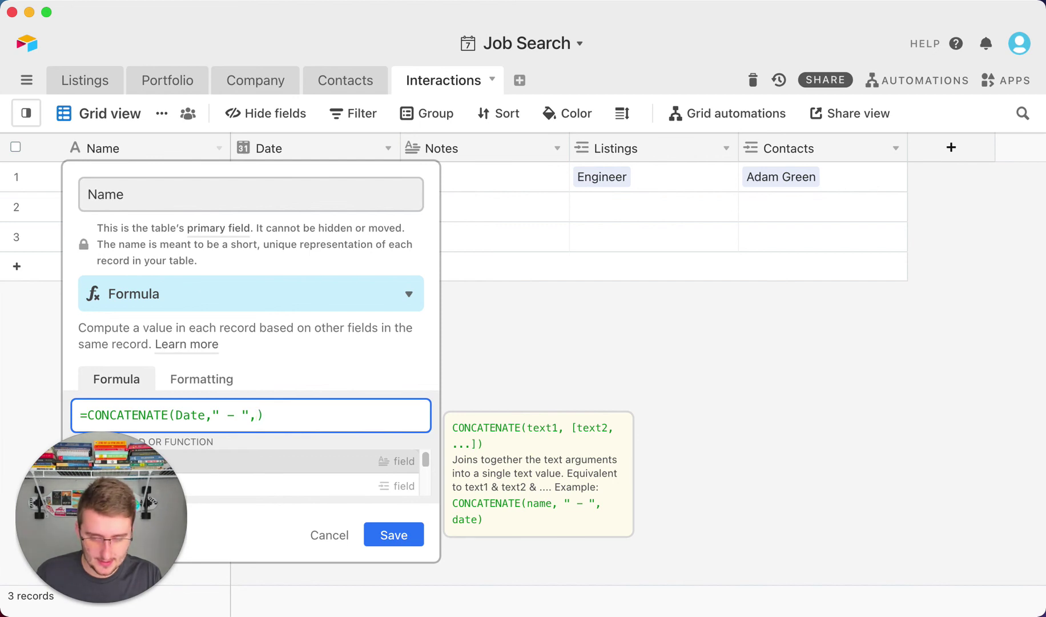
pyautogui.write('con')
pyautogui.press('Tab')
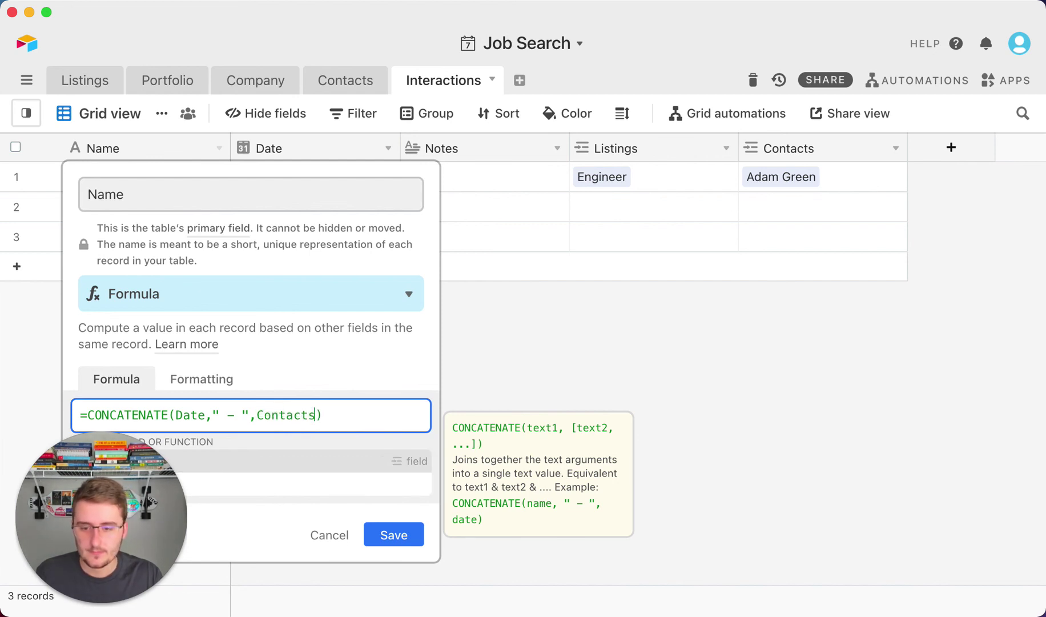
pyautogui.click(395, 543)
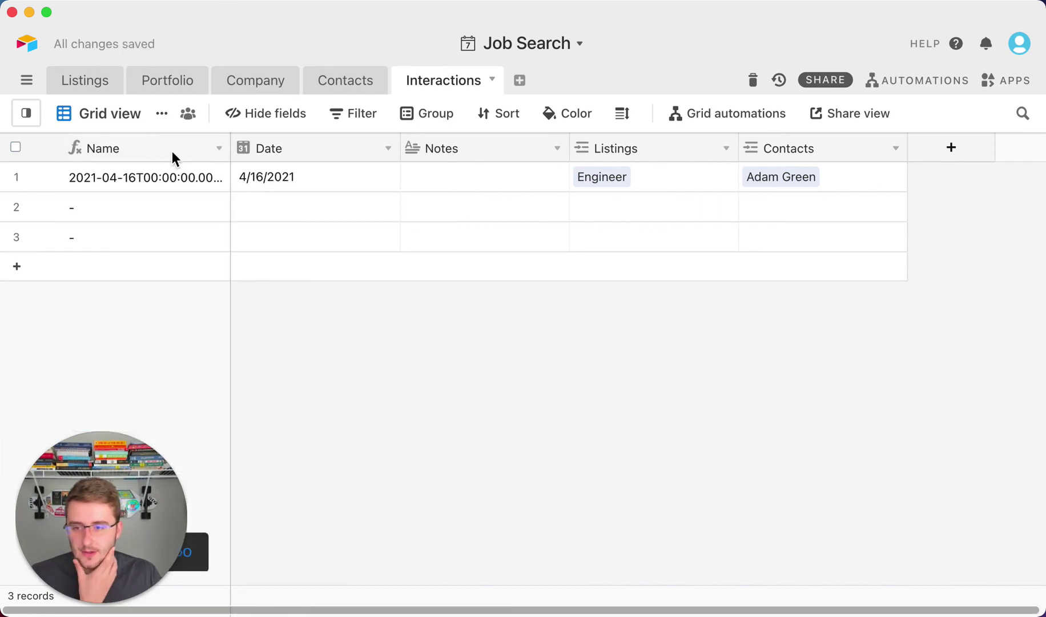
# Widen the Name column to show full names, then drag the Portfolio tab after Interactions
pyautogui.moveTo(231, 154); pyautogui.dragTo(380, 147)
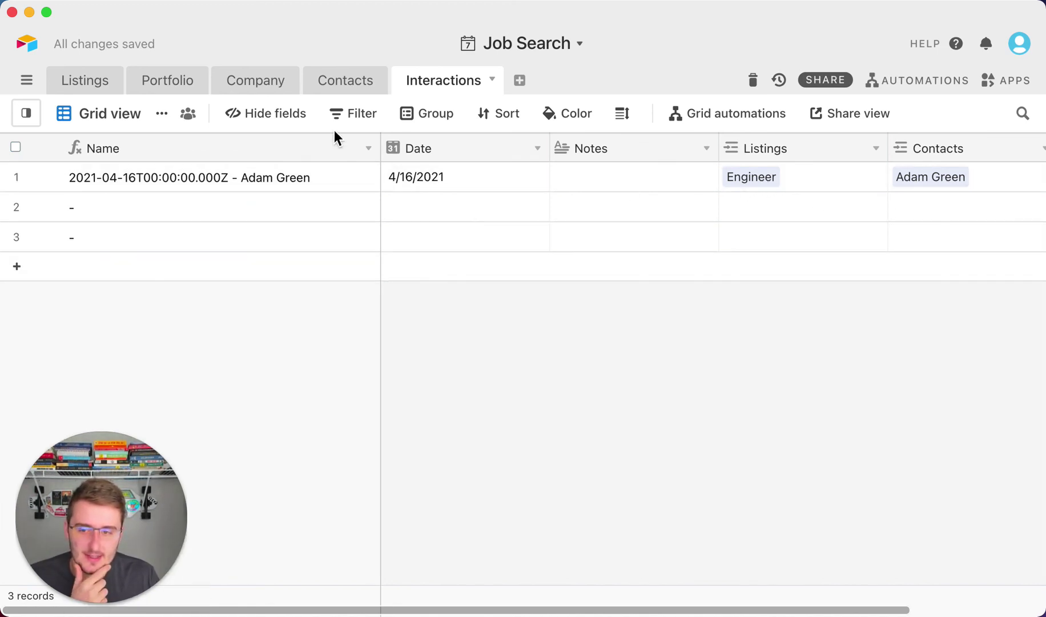
pyautogui.doubleClick(600, 186)
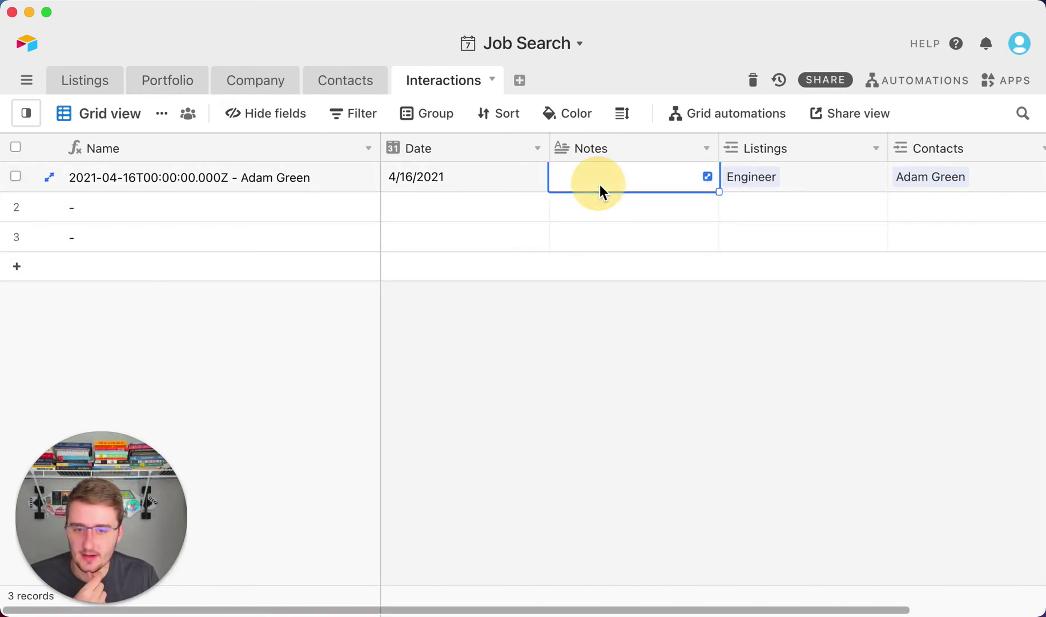
pyautogui.click(560, 346)
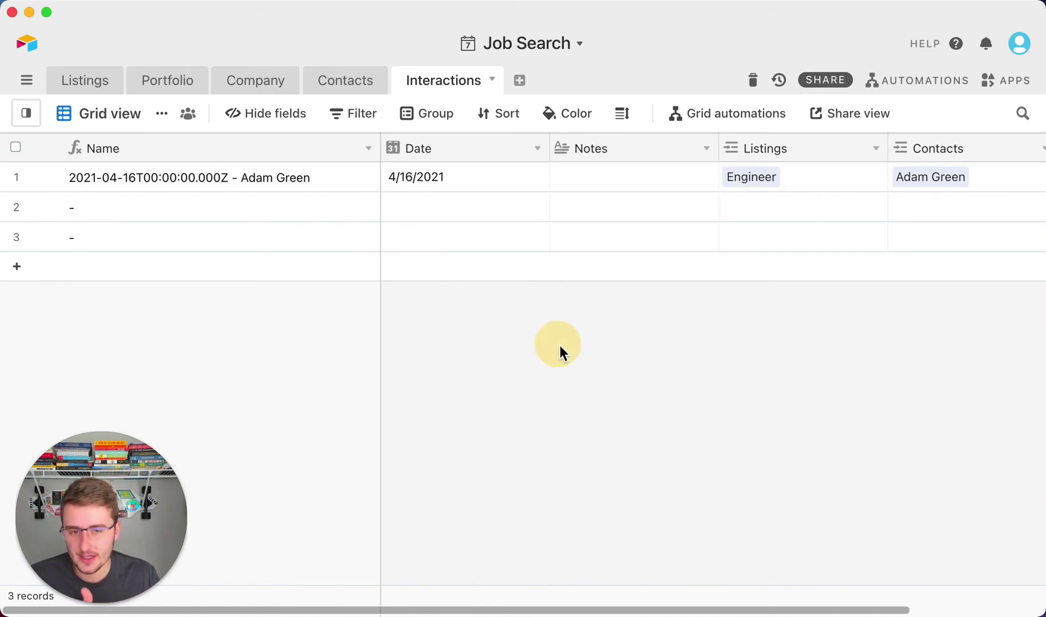
pyautogui.click(603, 179)
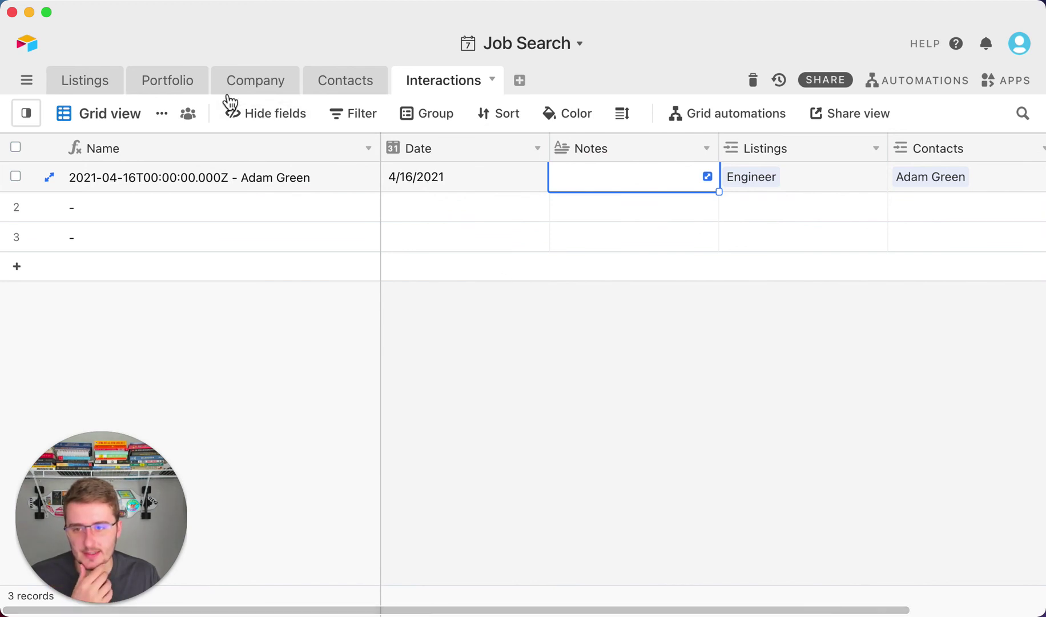
pyautogui.moveTo(183, 80); pyautogui.dragTo(489, 94)
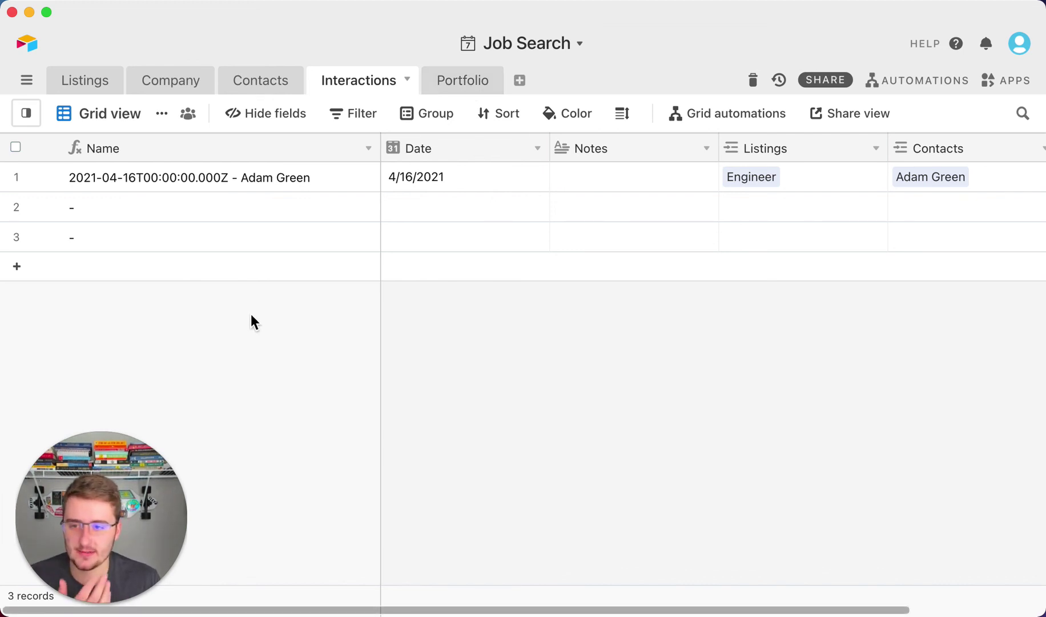
# Look through the Listings, Interactions, Portfolio and Contacts tables, finishing on Listings
pyautogui.click(111, 86)
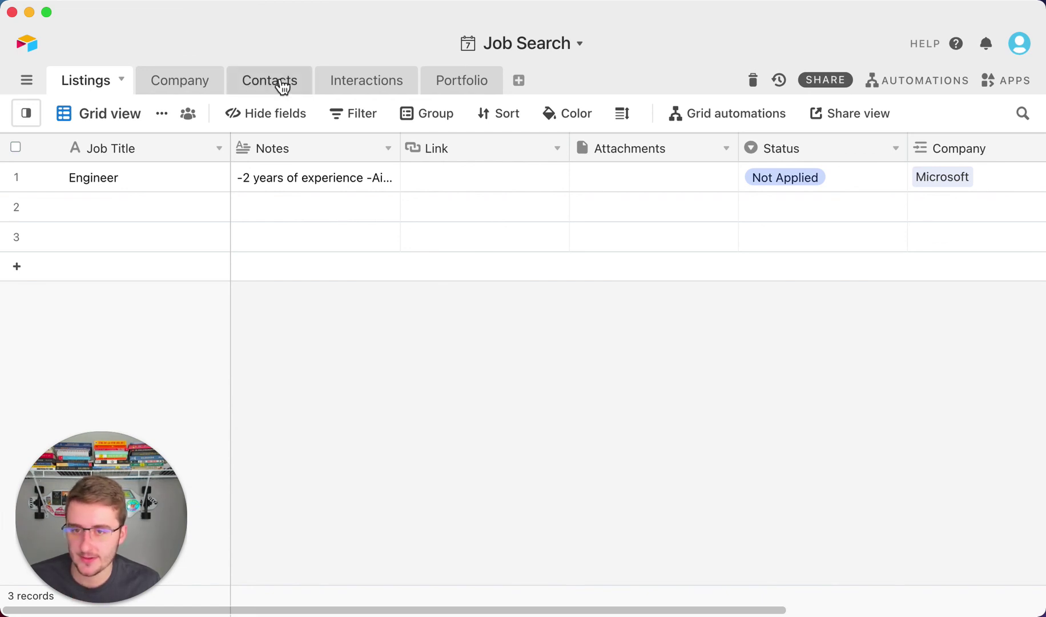
pyautogui.click(392, 79)
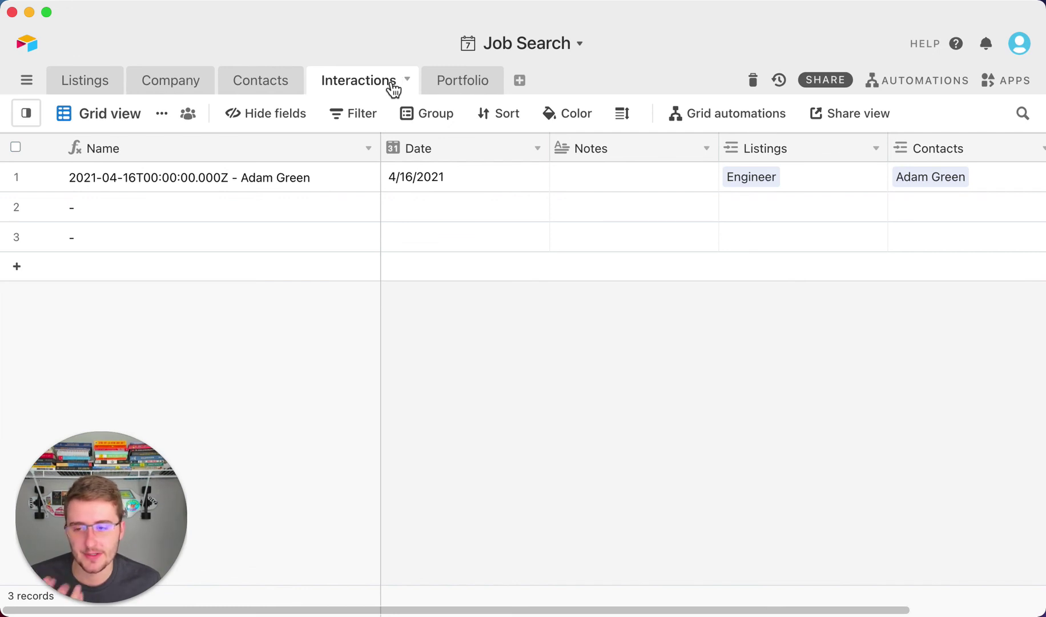
pyautogui.click(466, 86)
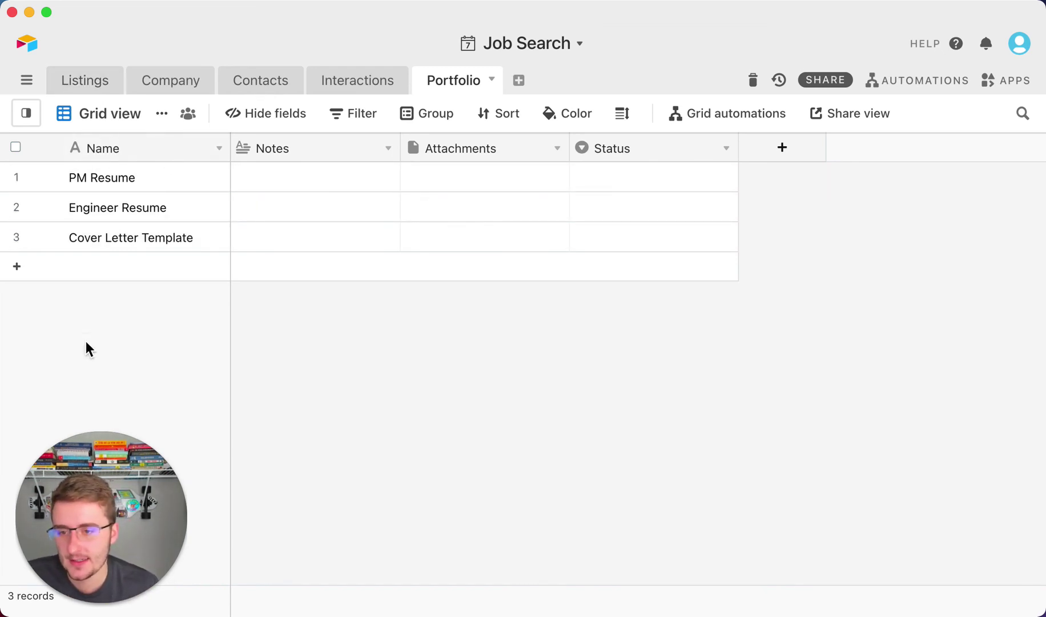
pyautogui.click(260, 81)
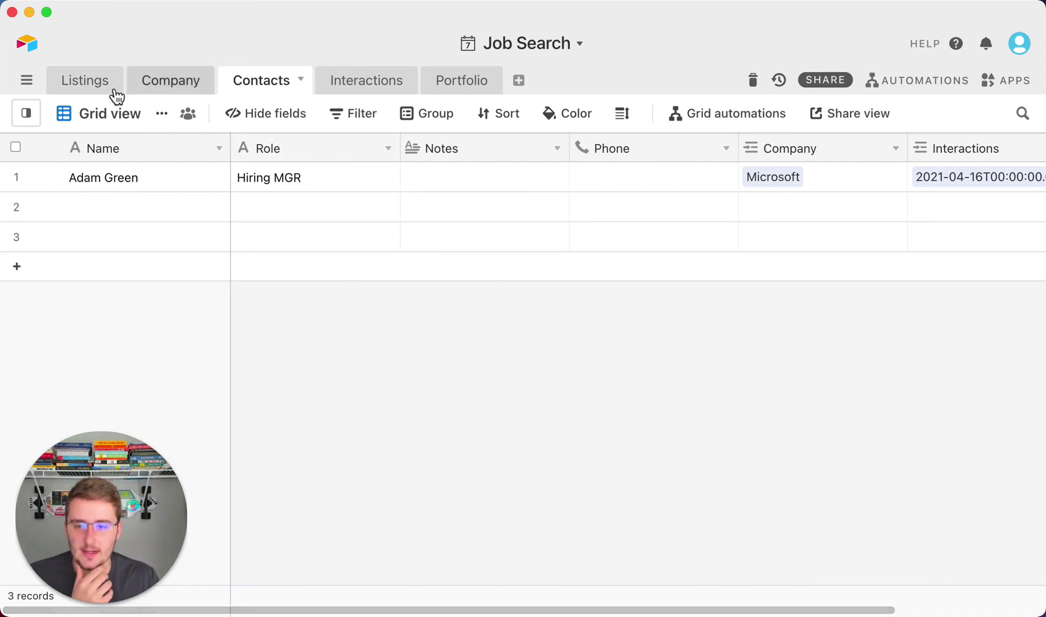
pyautogui.click(98, 89)
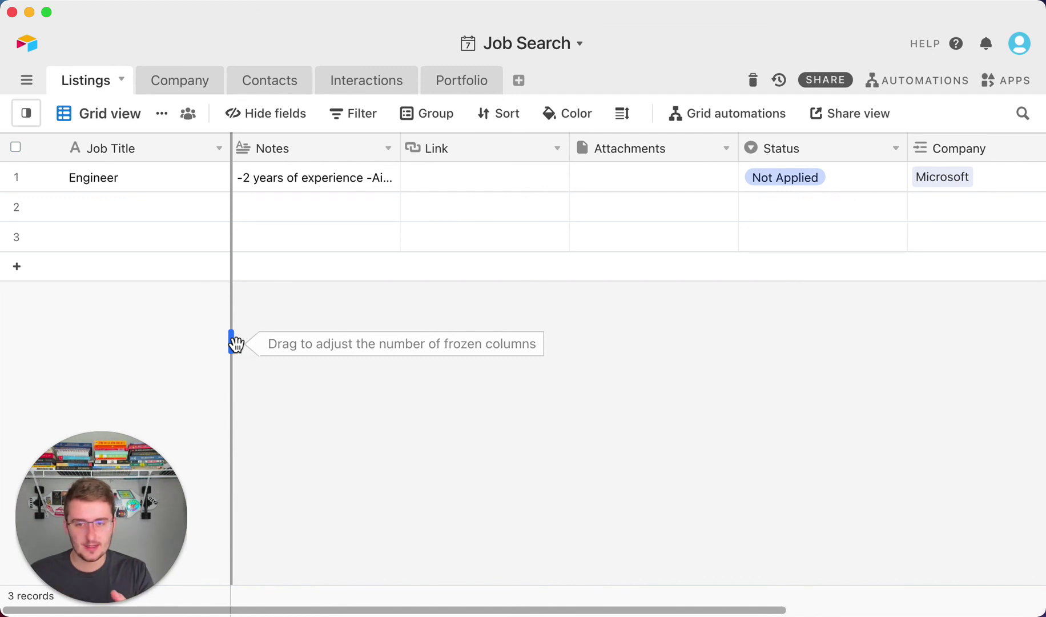
pyautogui.click(337, 86)
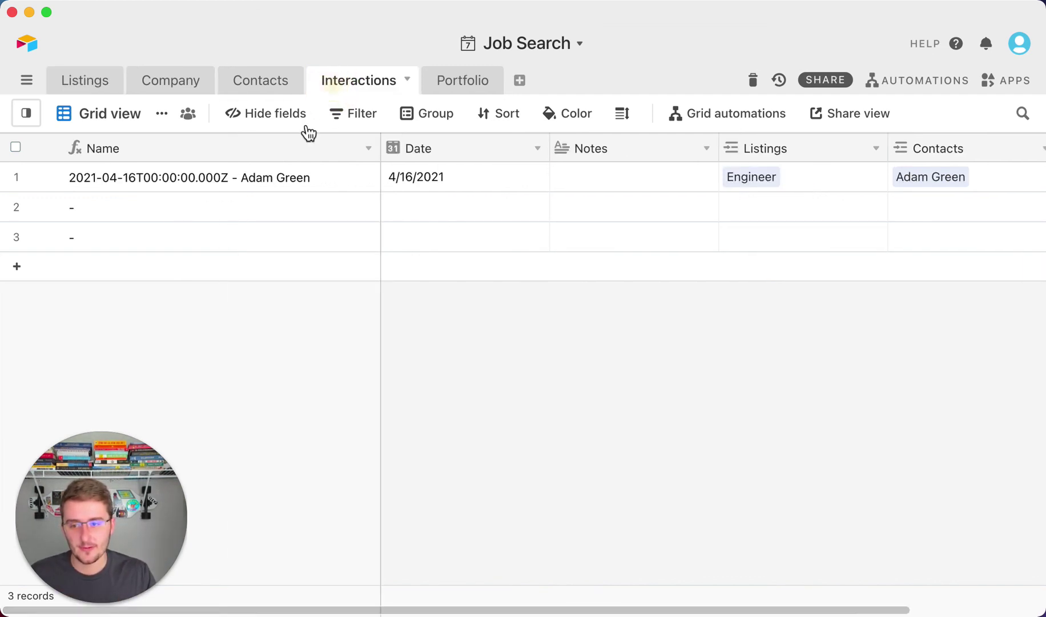
pyautogui.click(114, 88)
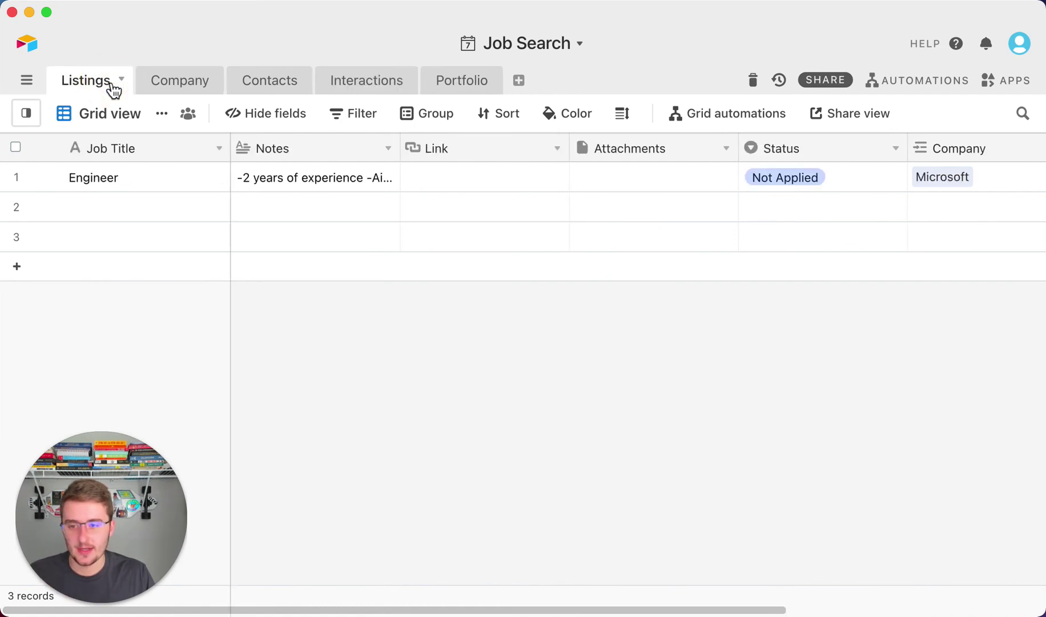